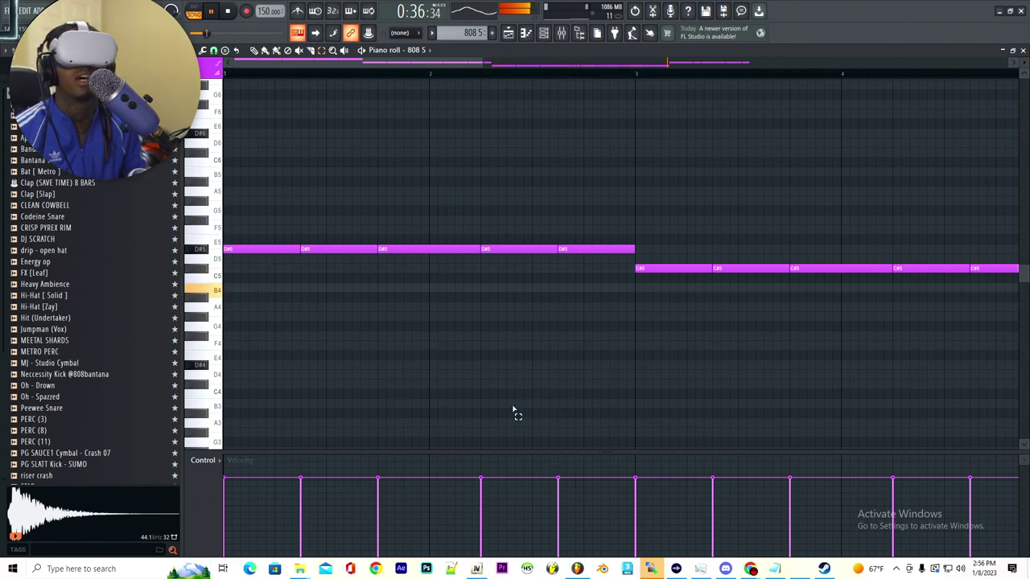
Step: Play the song and examine the 808 5 note pattern across its bars in the piano roll
scroll(515, 379, up, 4)
key(space)
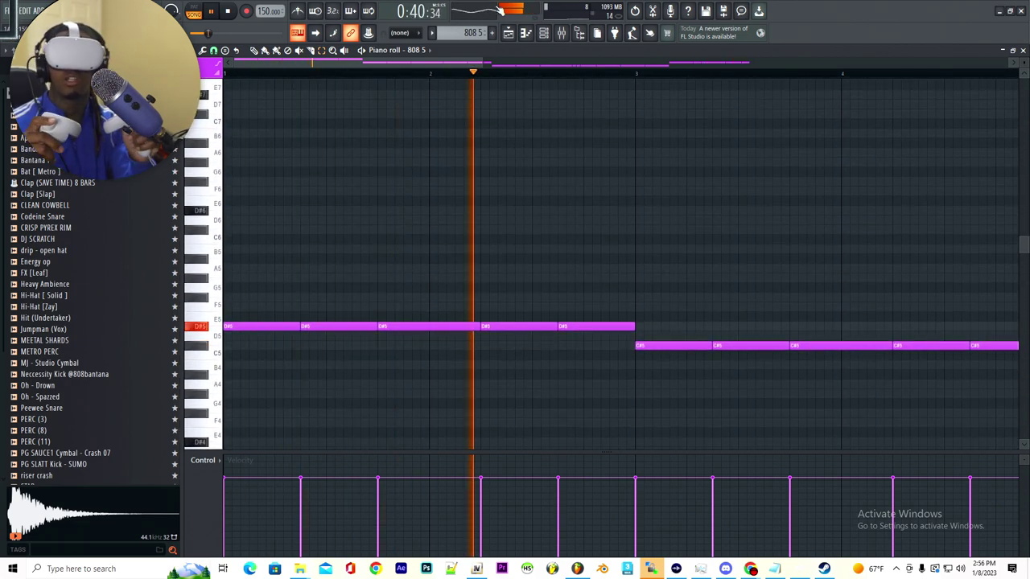
scroll(512, 147, down, 7)
scroll(530, 234, up, 8)
scroll(685, 253, up, 3)
scroll(494, 223, down, 9)
scroll(469, 216, up, 8)
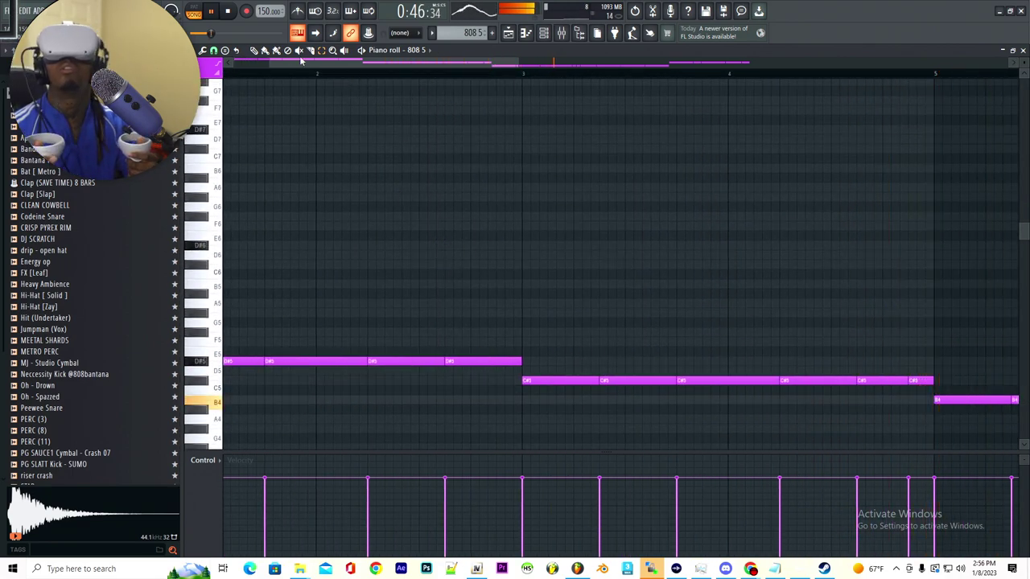
scroll(389, 150, up, 4)
scroll(421, 163, down, 8)
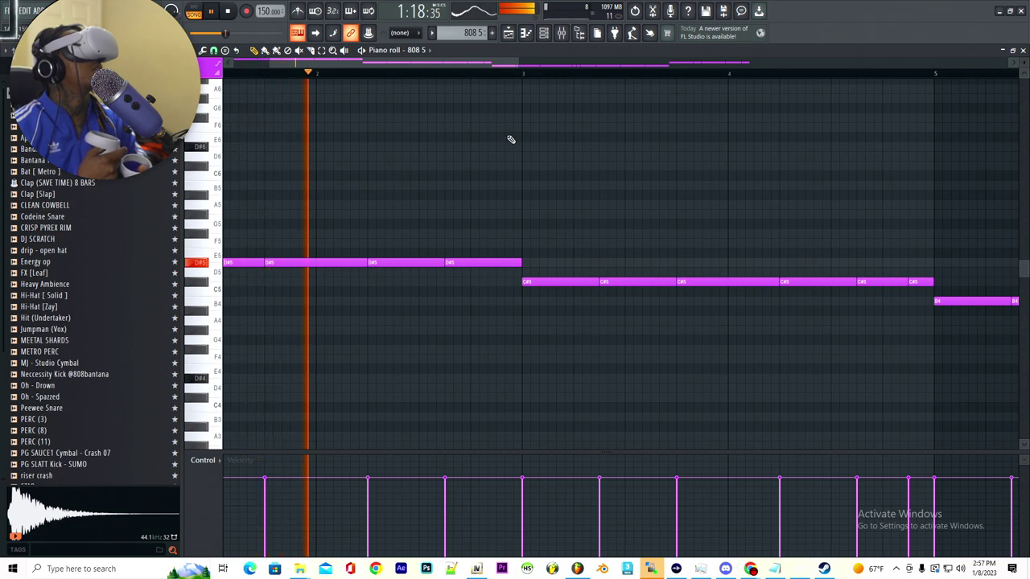
Step: Open the mixer and adjust the volumes of the Arcade and 808 5 tracks during playback
key(F9)
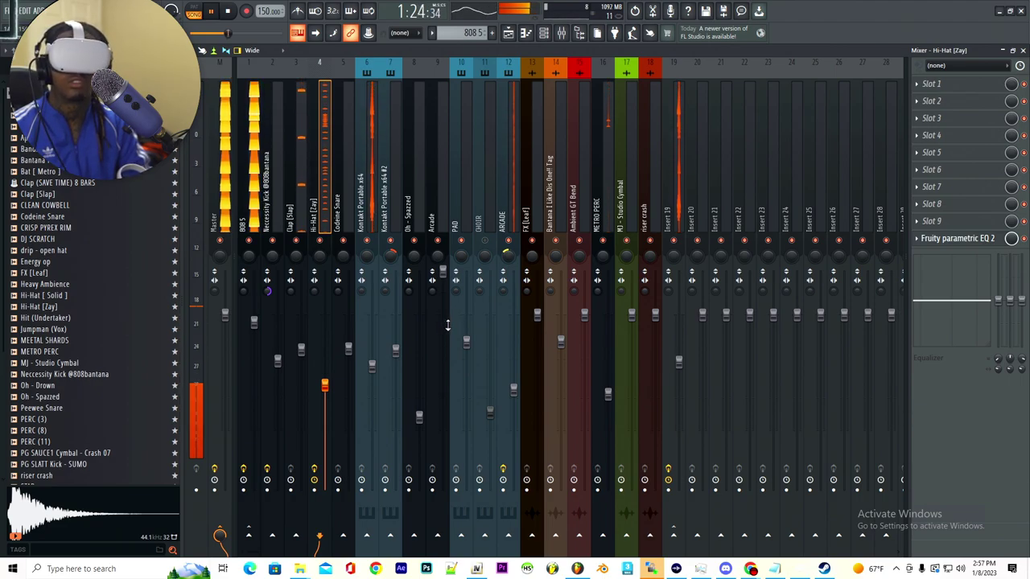
scroll(449, 322, up, 3)
scroll(449, 314, down, 6)
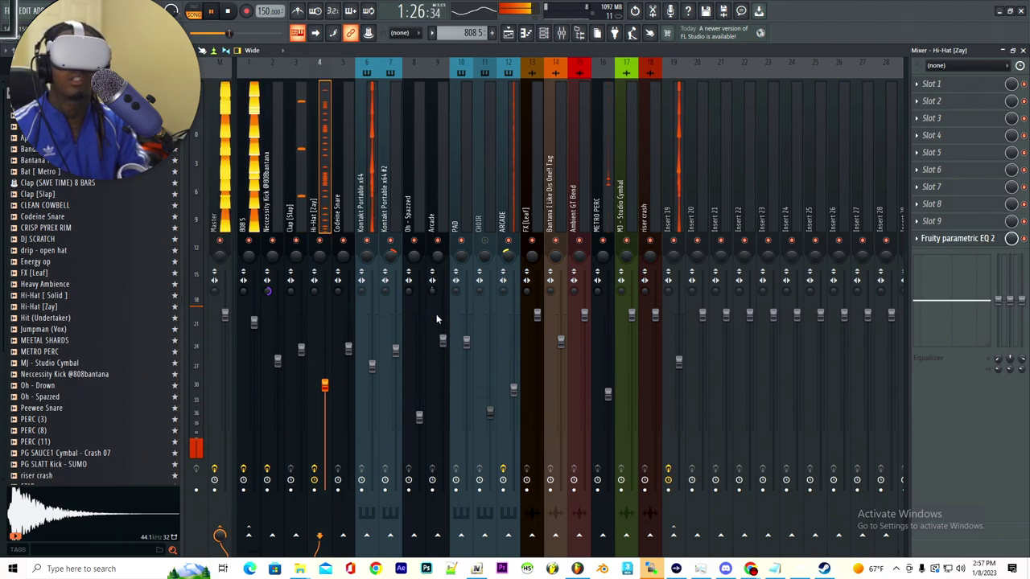
click(442, 340)
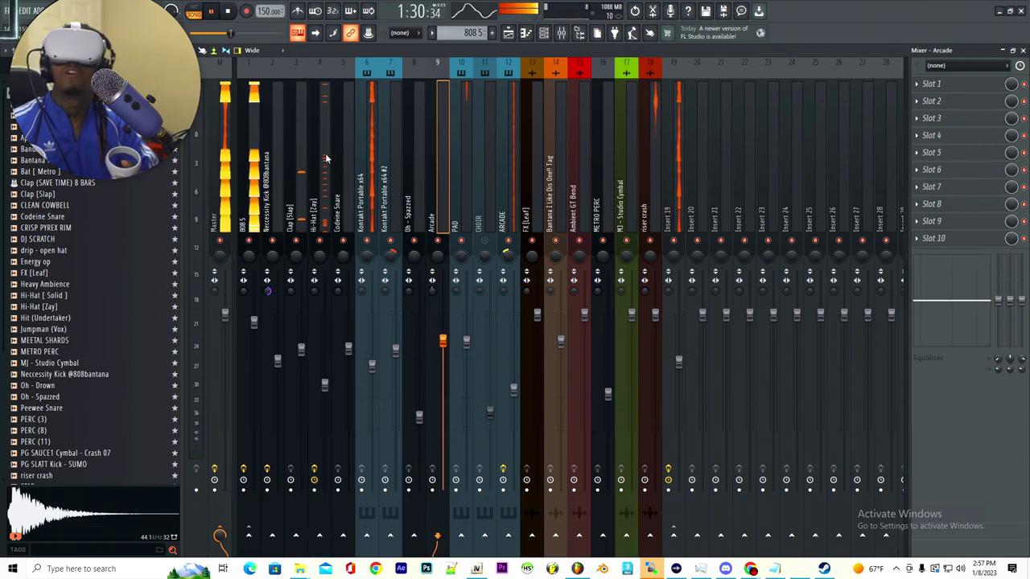
mouse_move(253, 322)
mouse_down()
mouse_move(259, 334)
mouse_move(259, 318)
mouse_up()
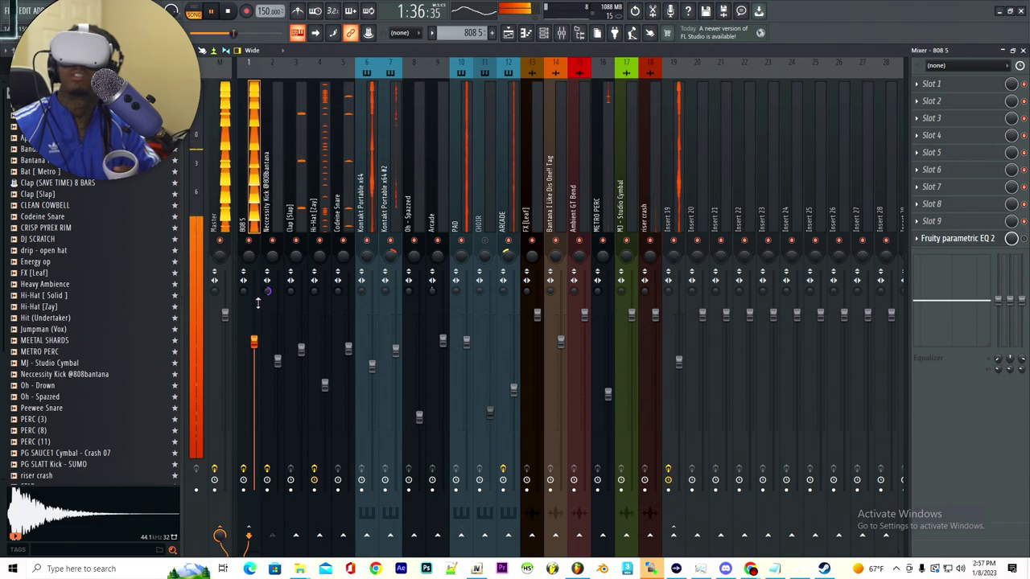
scroll(259, 304, up, 2)
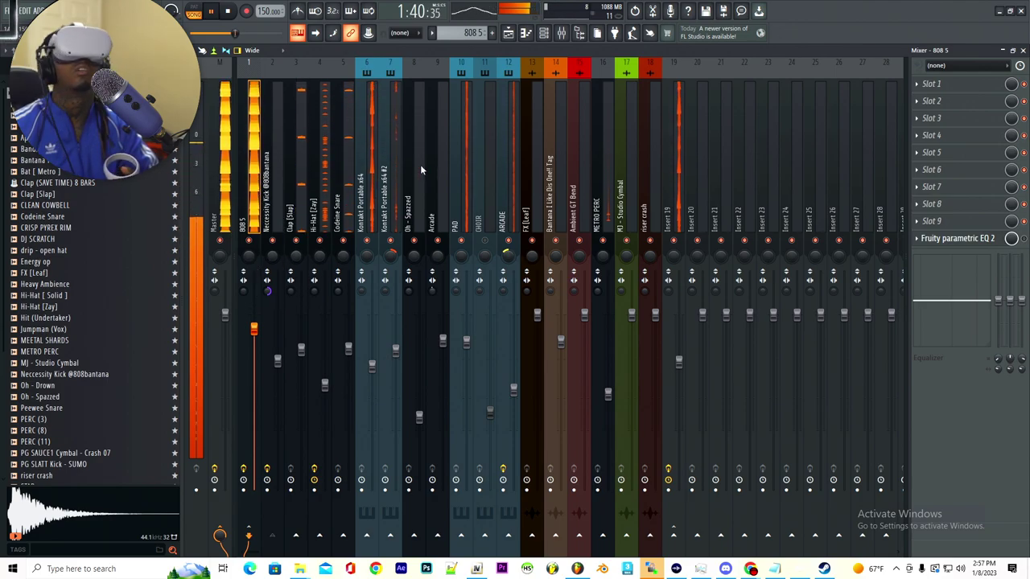
Step: Solo the Ambient GT Bend track in the mixer and bring back only the ARCADE track beside it
right_click(581, 241)
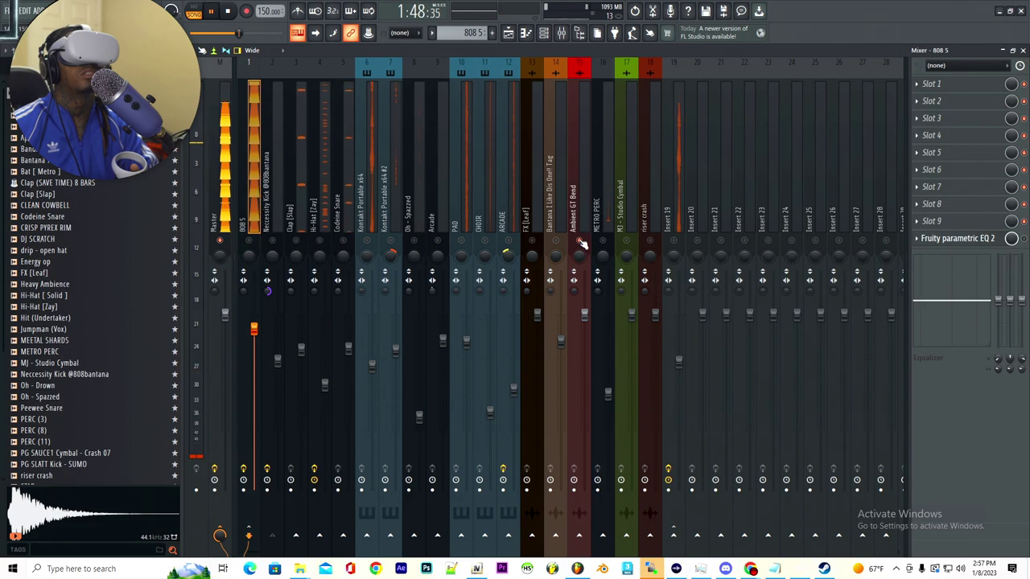
click(574, 230)
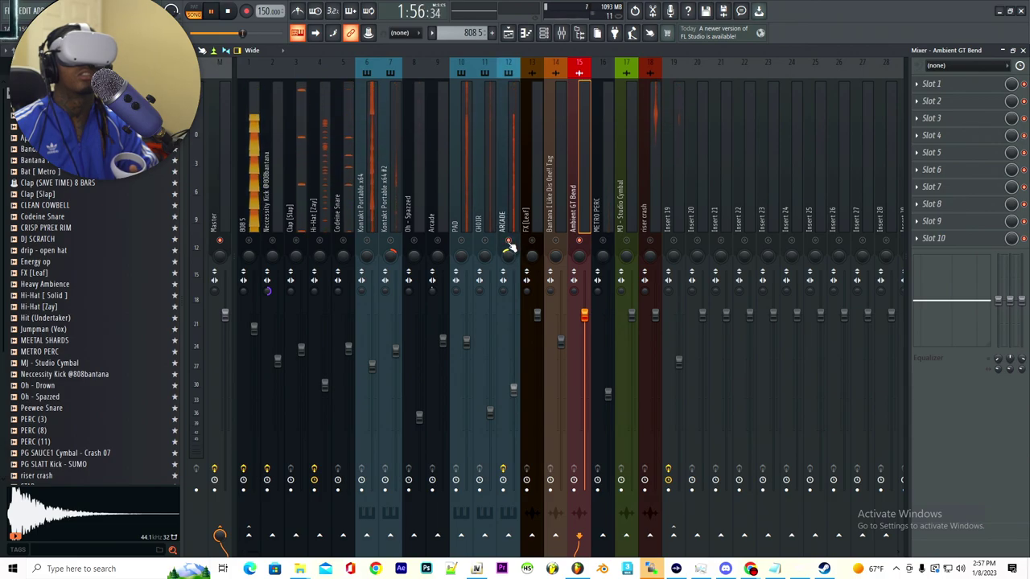
click(391, 172)
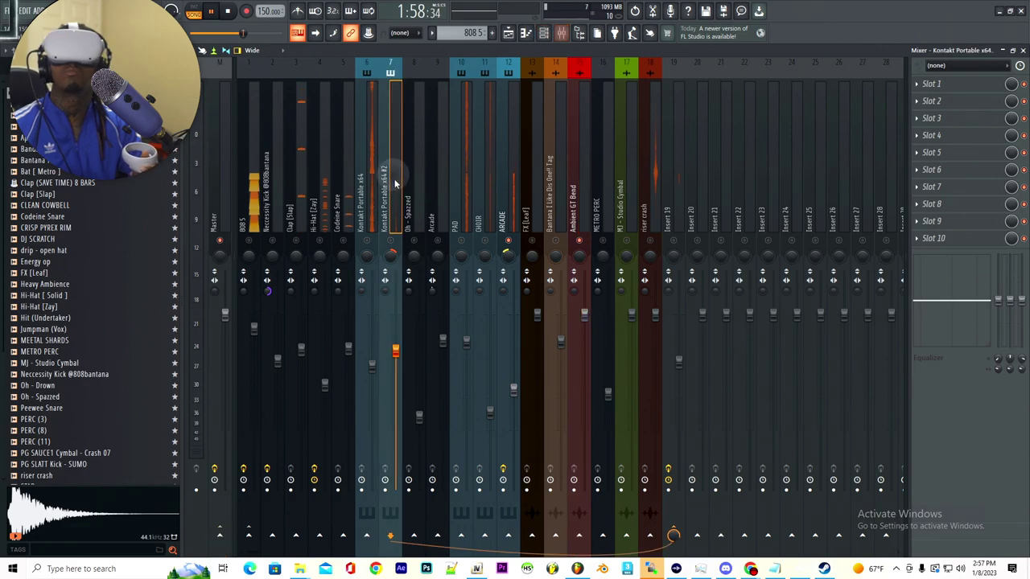
click(413, 214)
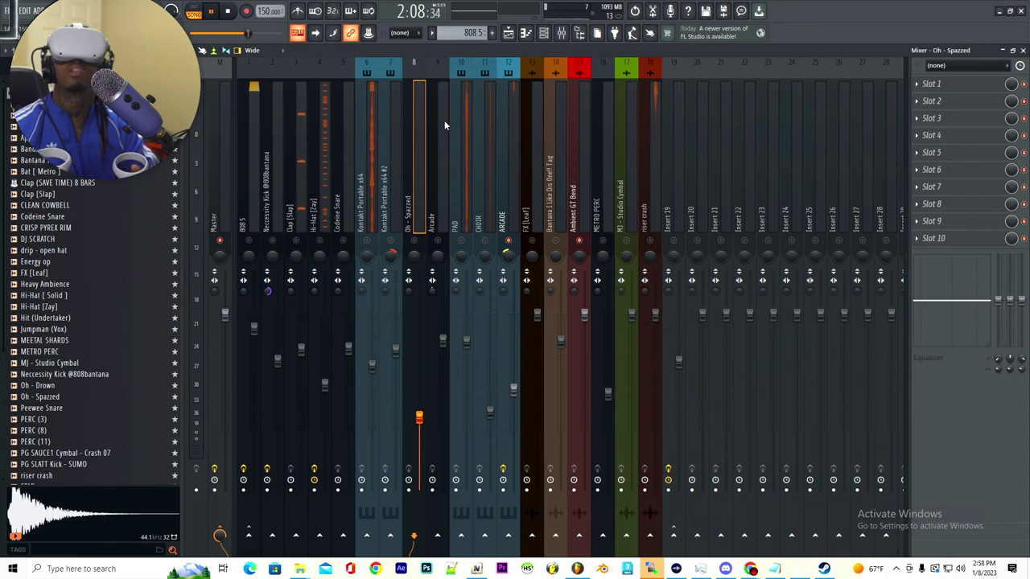
Step: Resume playback and unmute 808 5, PAD, CHOIR, Oh - Spazzed, both Kontakt tracks, Codeine Snare and Insert 19
click(219, 10)
right_click(236, 26)
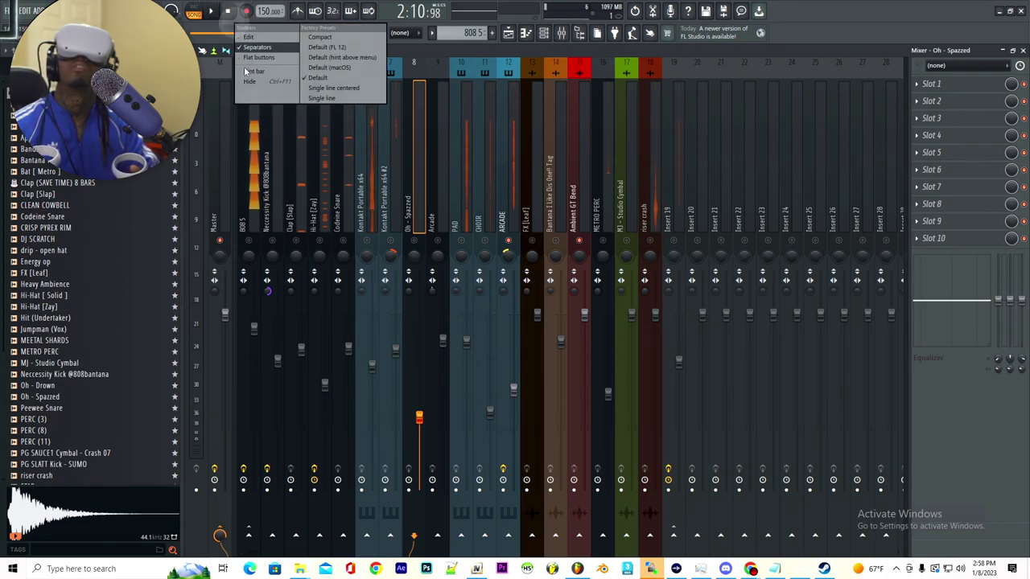
click(250, 240)
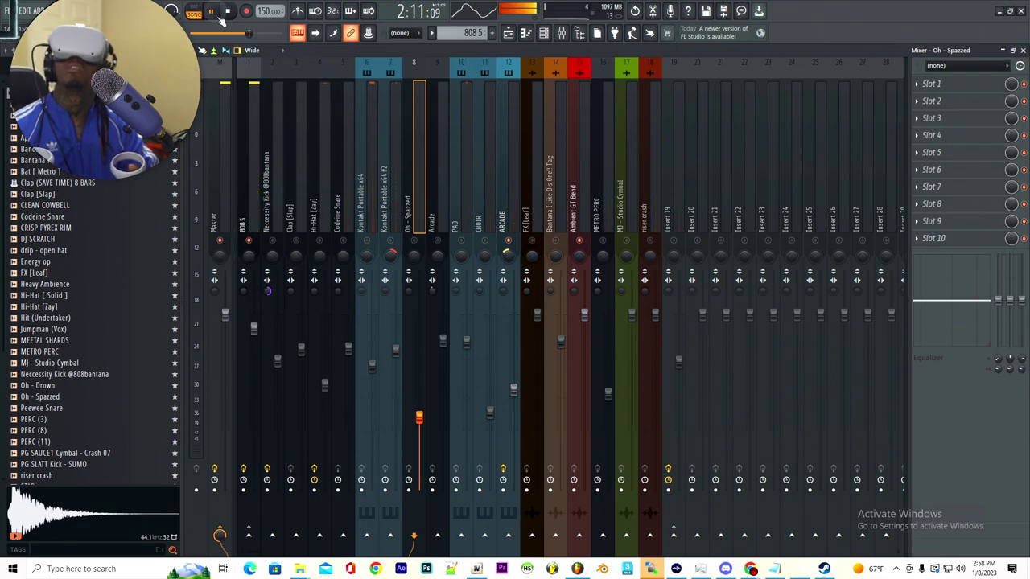
click(462, 240)
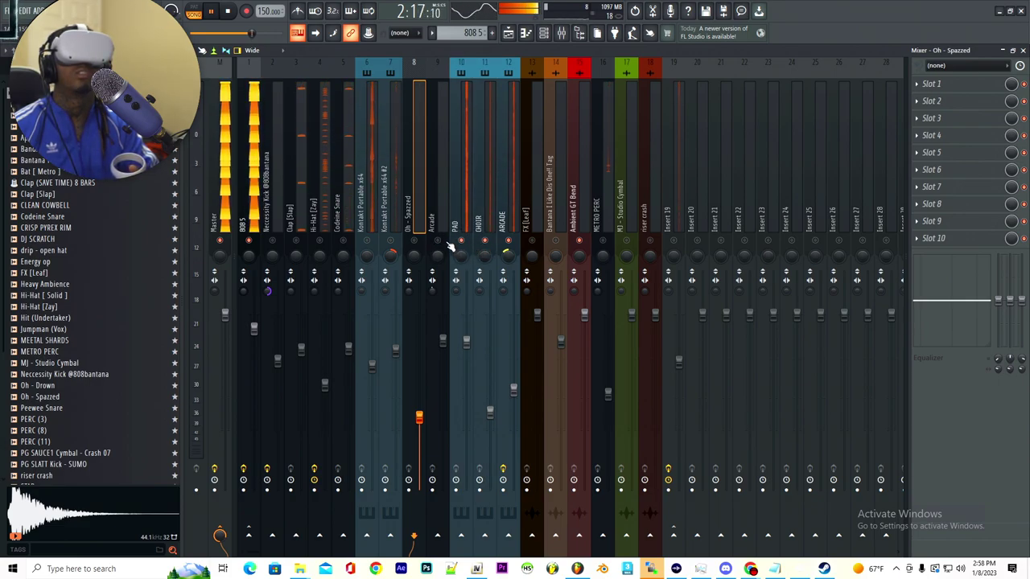
click(413, 241)
click(391, 241)
click(368, 241)
click(344, 241)
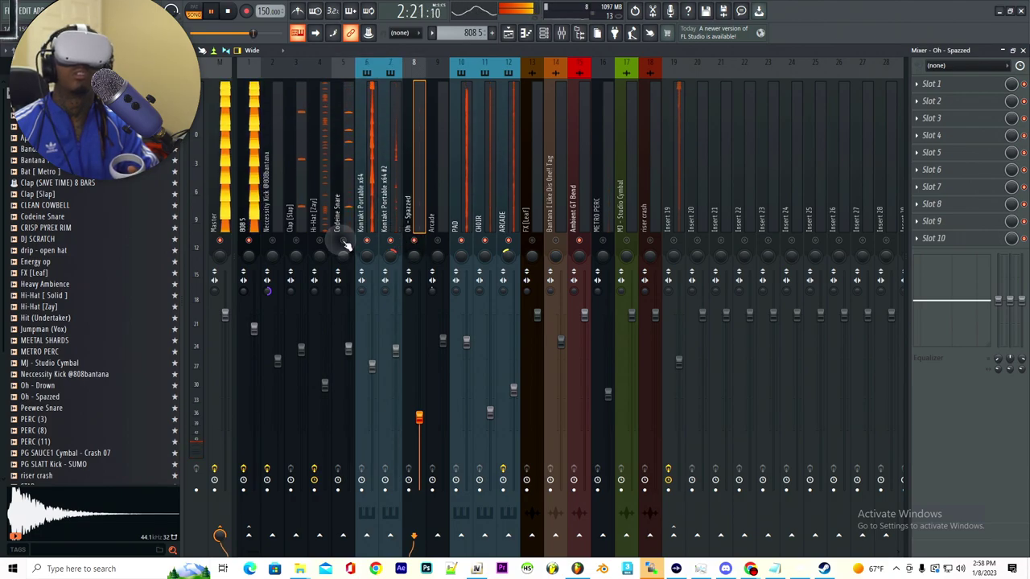
click(672, 243)
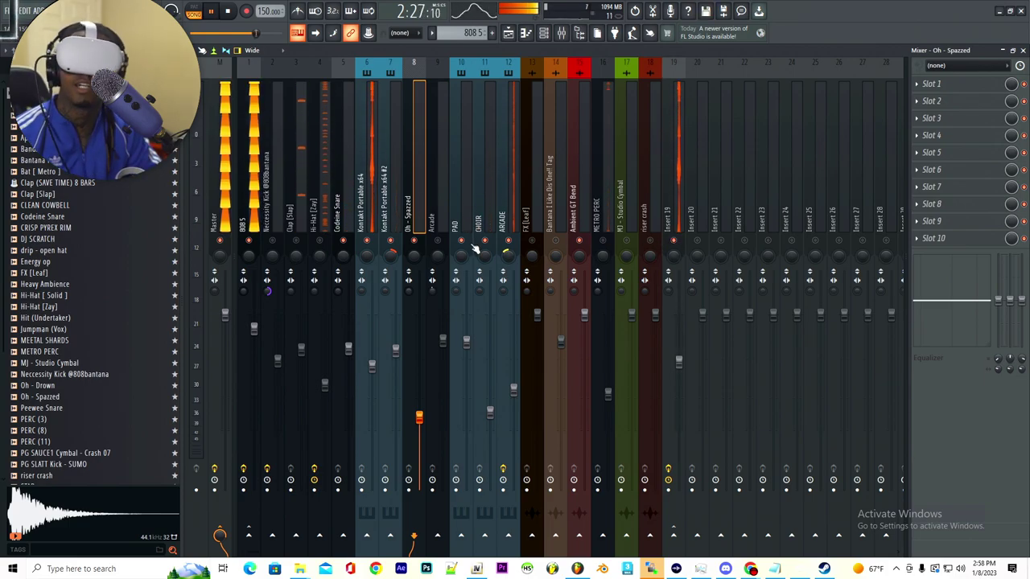
Step: Unmute the remaining named drum, Arcade and effect tracks and select the Clap [Slap] track
scroll(489, 240, down, 5)
scroll(489, 240, up, 5)
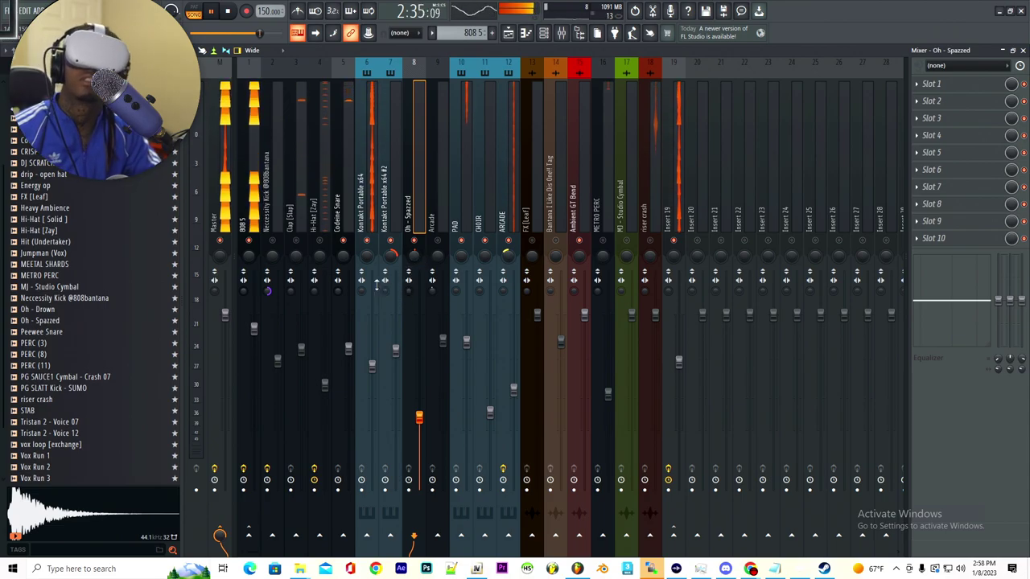
click(305, 248)
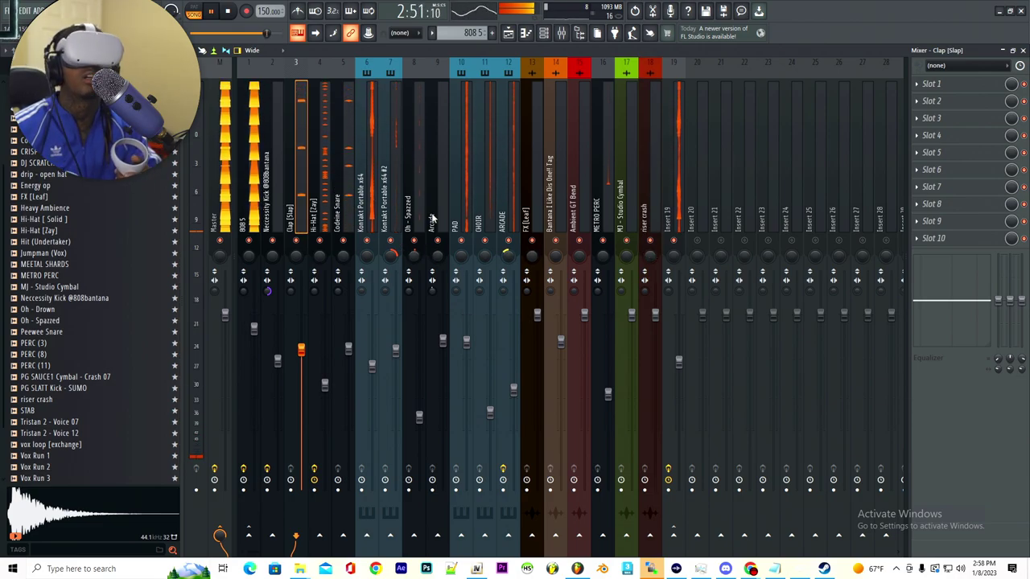
Step: Raise the volume of the Arcade track slightly and stop playback
scroll(450, 197, down, 6)
scroll(460, 213, up, 6)
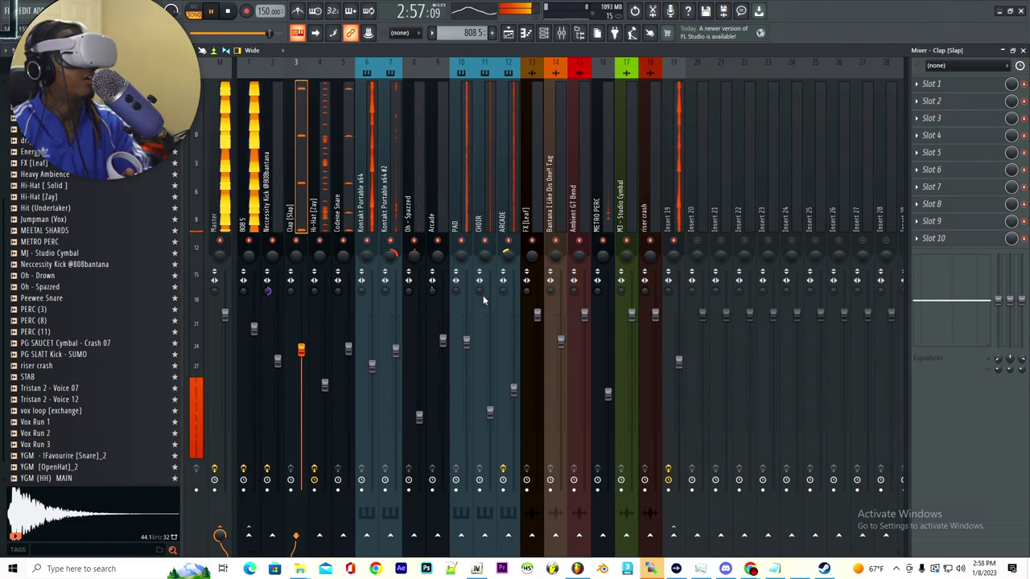
mouse_move(443, 340)
mouse_down()
mouse_move(445, 293)
mouse_move(443, 336)
mouse_up()
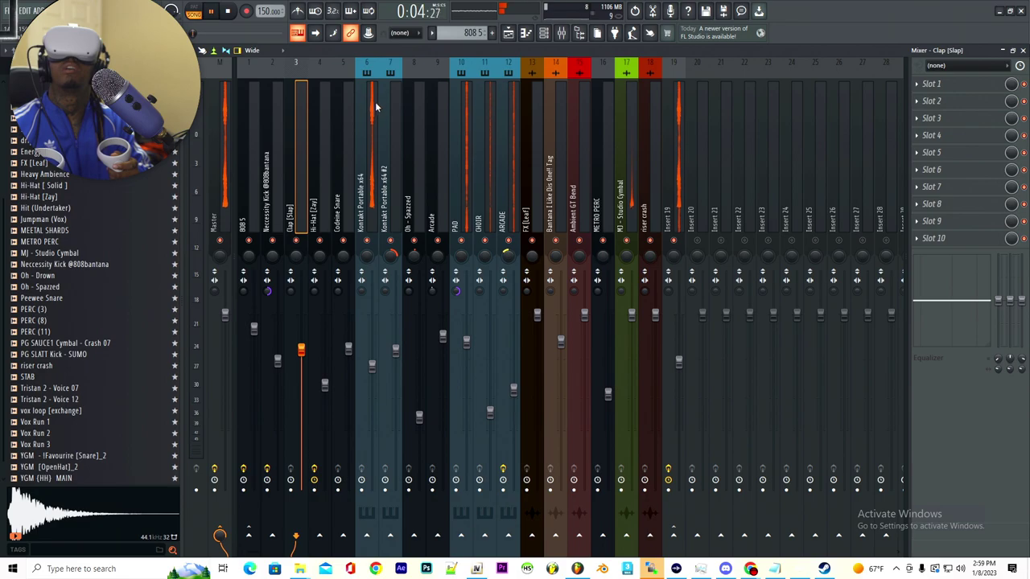
key(space)
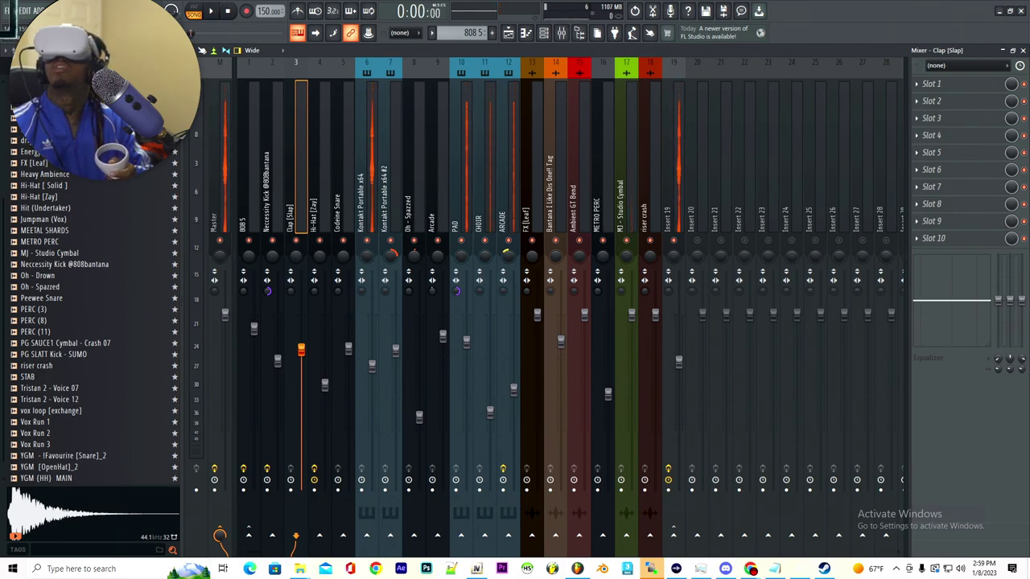
Step: Create a new project from the Empty template and close the mixer to show the channel rack
click(8, 11)
mouse_move(97, 35)
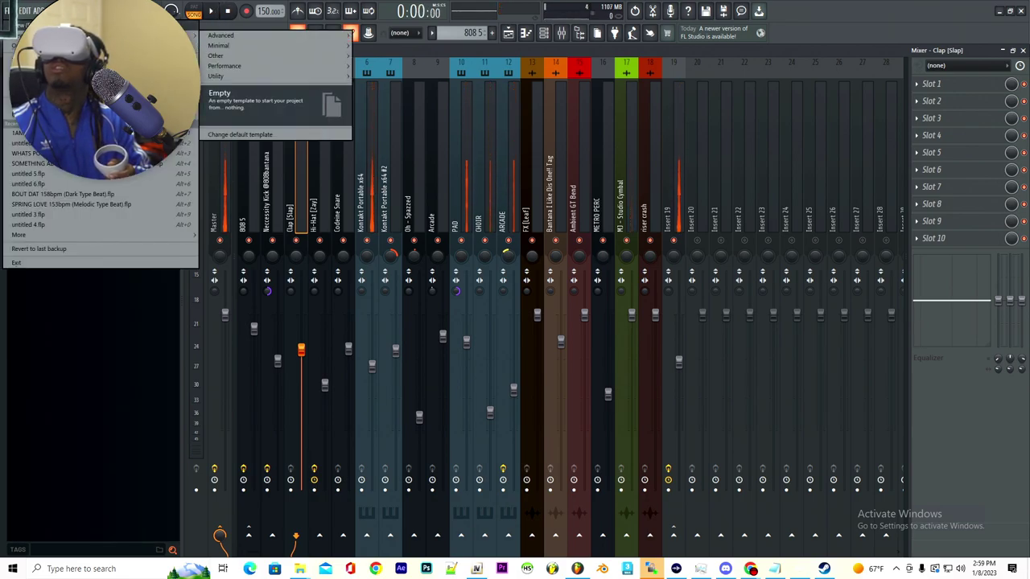
click(234, 98)
click(571, 314)
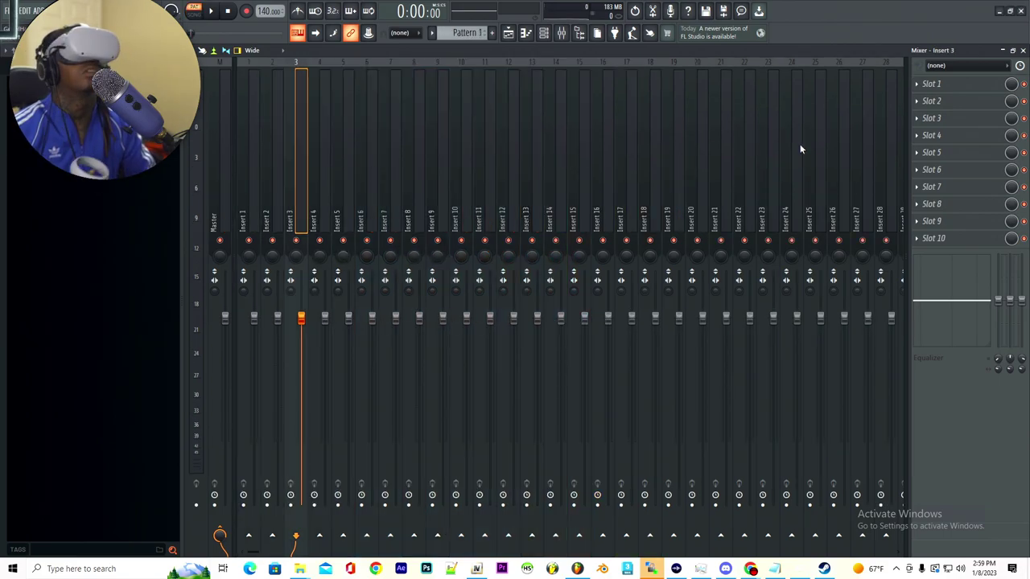
click(1024, 50)
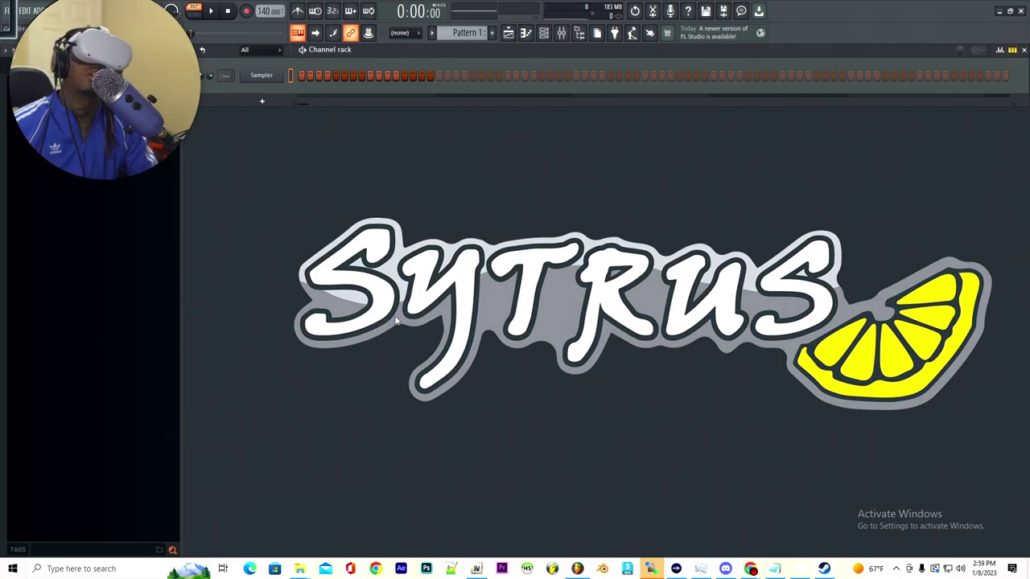
Step: Look at the settings of the Sampler channel and close them again
click(266, 75)
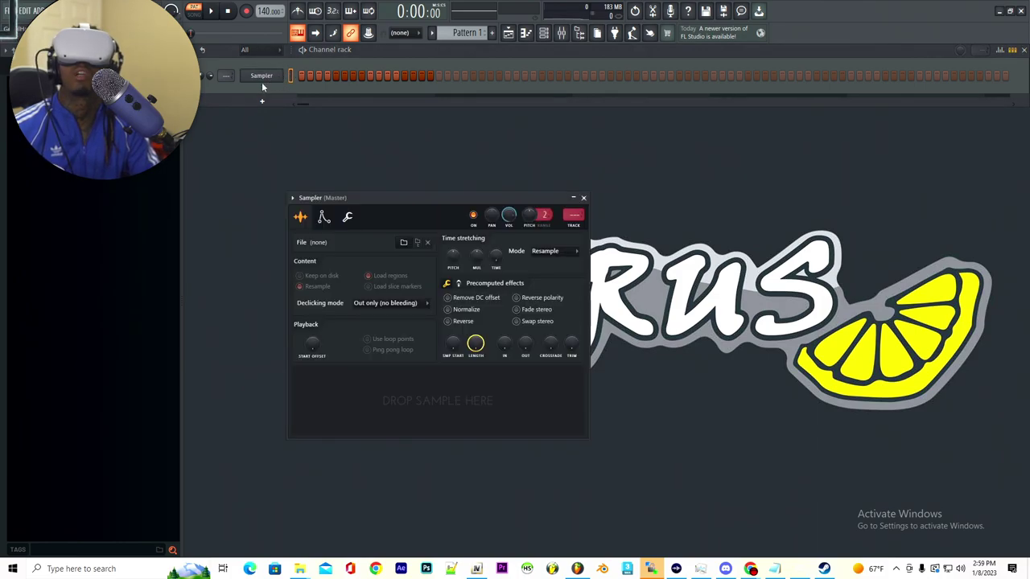
drag(181, 75, 173, 75)
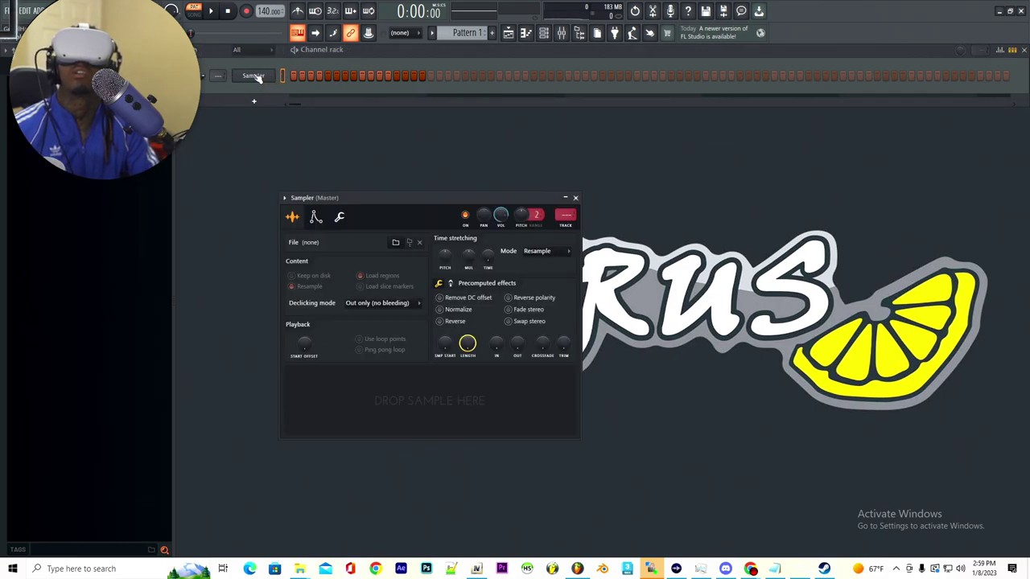
click(256, 77)
click(257, 79)
click(257, 78)
click(259, 79)
click(262, 80)
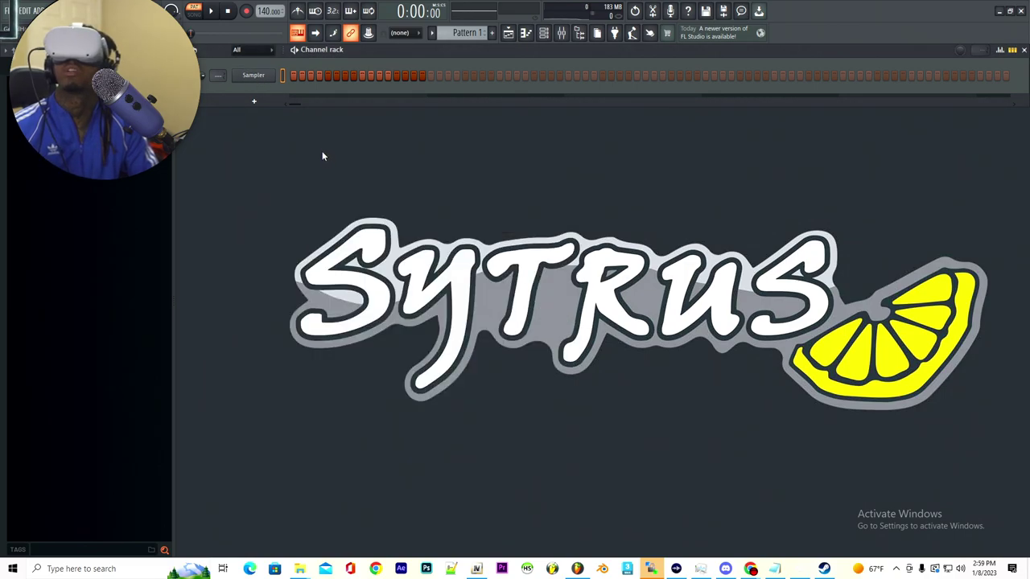
Step: Add a Keyscape instrument channel and load the factory patch LA Custom C7 - Wash
click(39, 10)
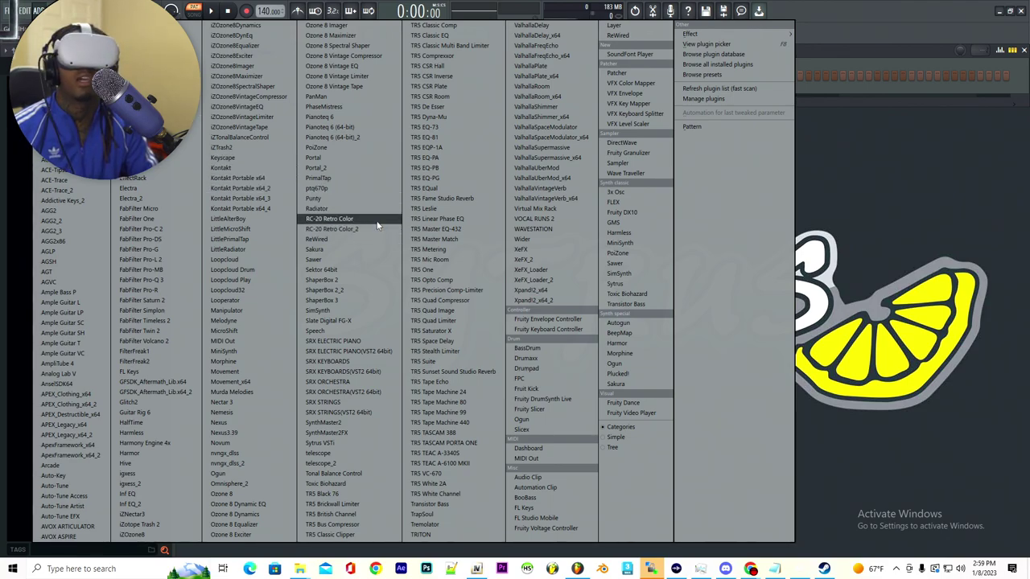
click(229, 158)
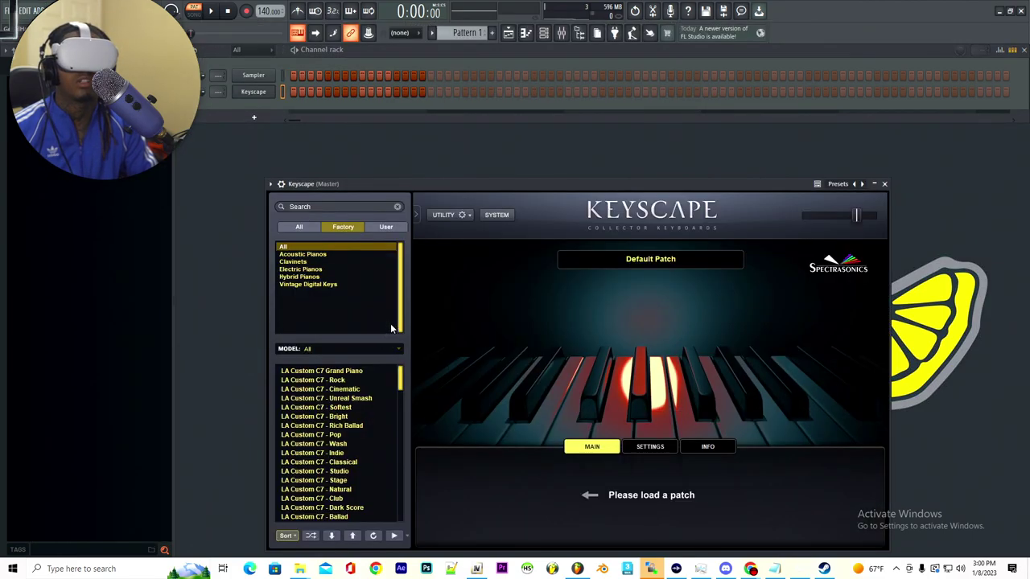
scroll(330, 378, down, 3)
scroll(329, 376, down, 4)
scroll(330, 399, up, 8)
scroll(338, 430, down, 3)
scroll(326, 412, up, 4)
click(322, 443)
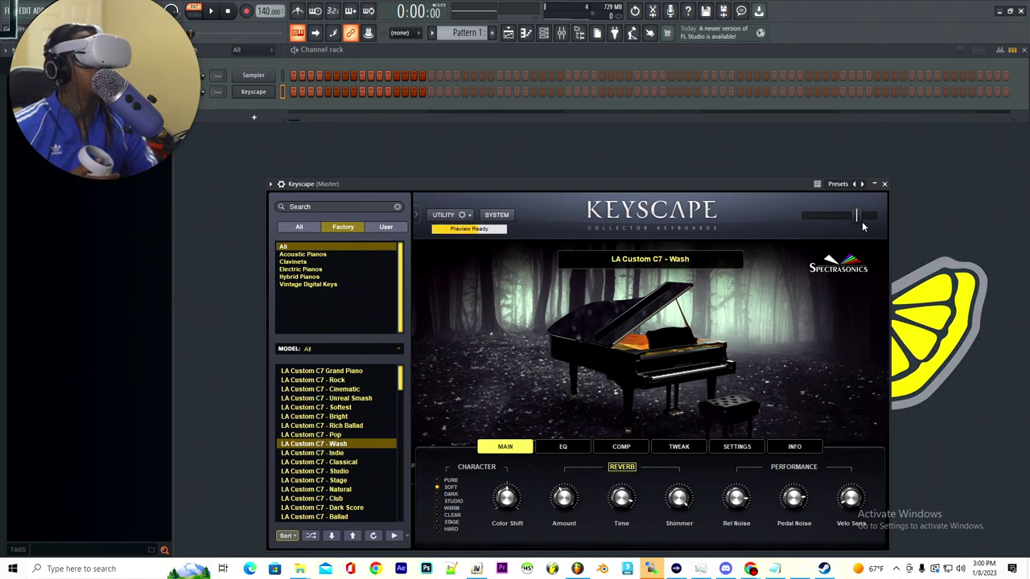
Step: Open the piano roll for the Keyscape channel and audition several piano keys
click(884, 184)
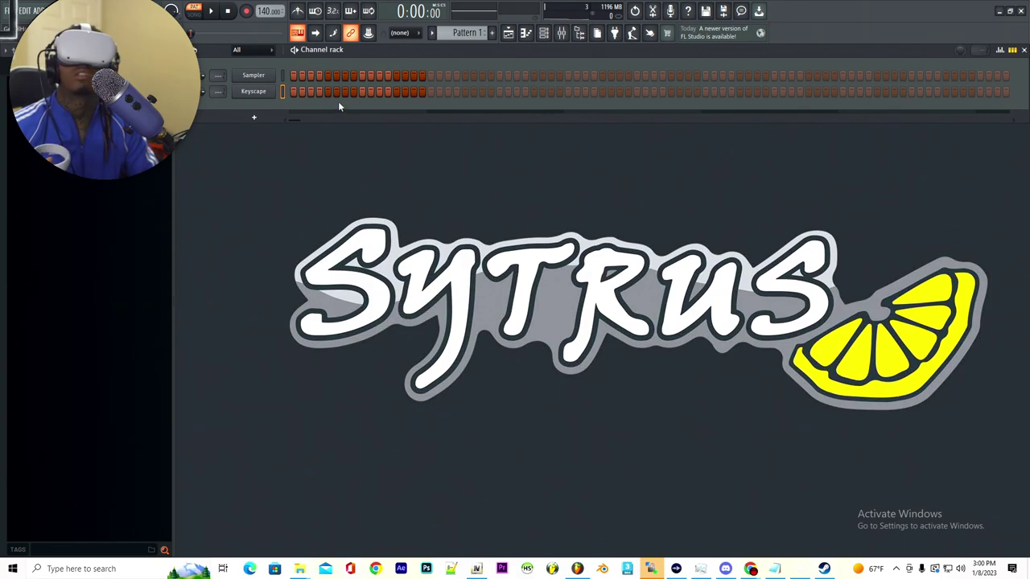
click(254, 92)
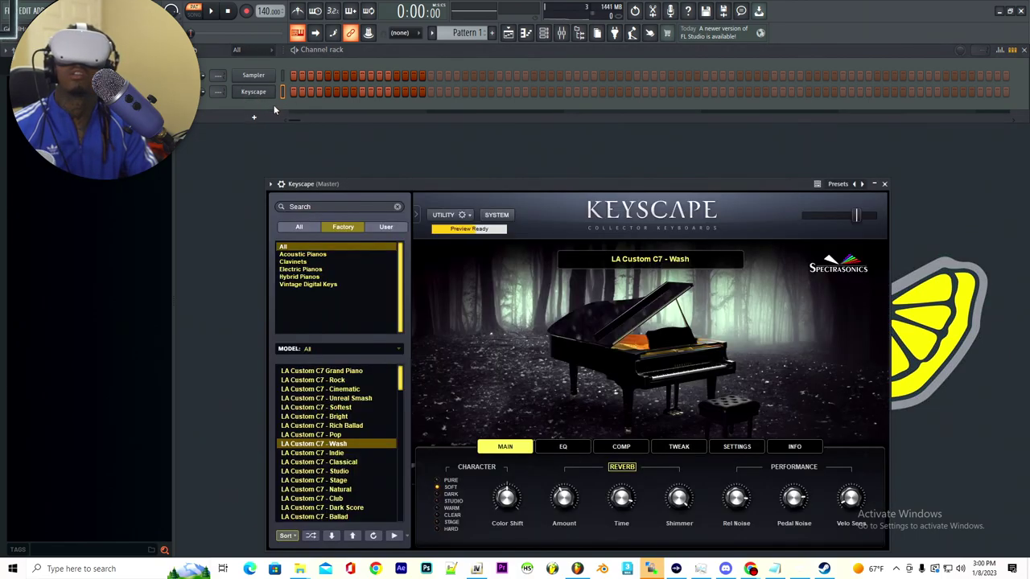
click(285, 96)
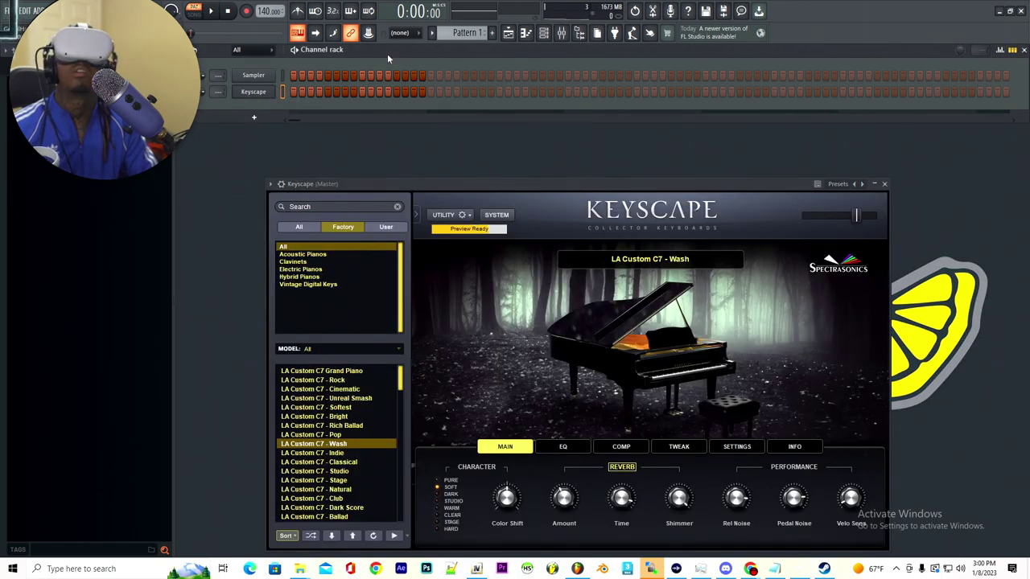
click(525, 34)
drag(210, 169, 204, 298)
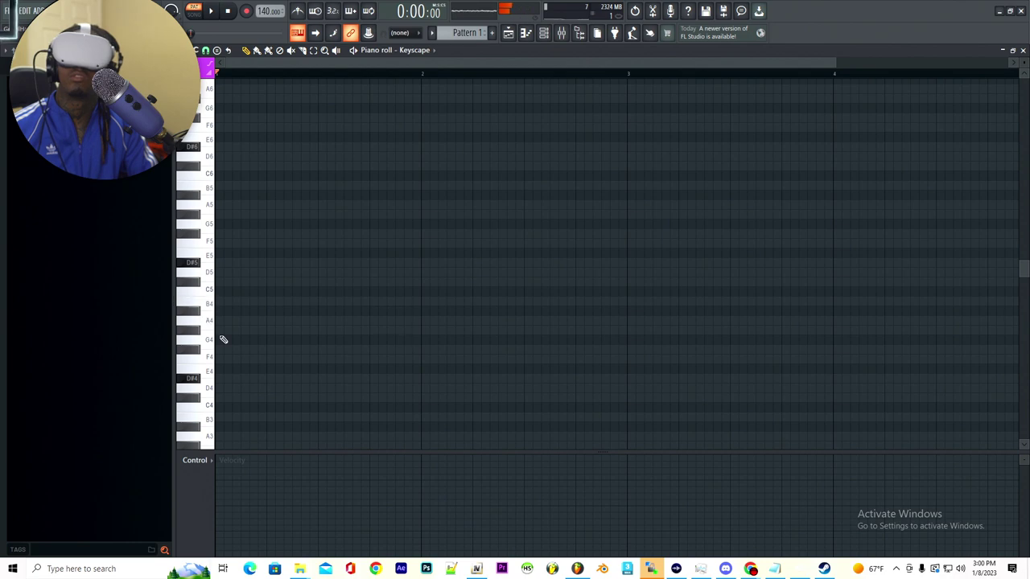
Step: Enable the metronome and draw a D5 note nearly one bar long from the start of bar 1
click(297, 10)
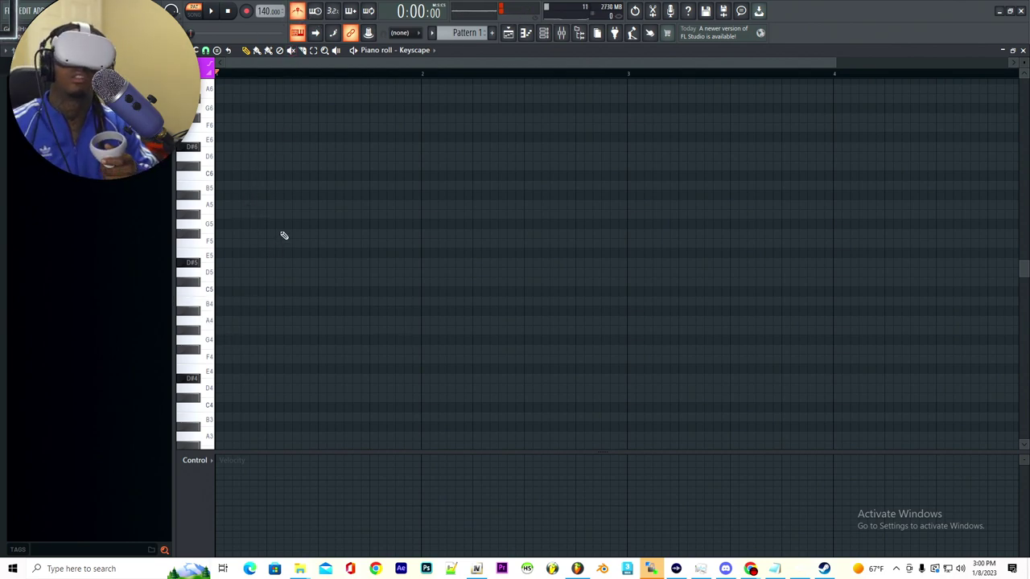
click(233, 272)
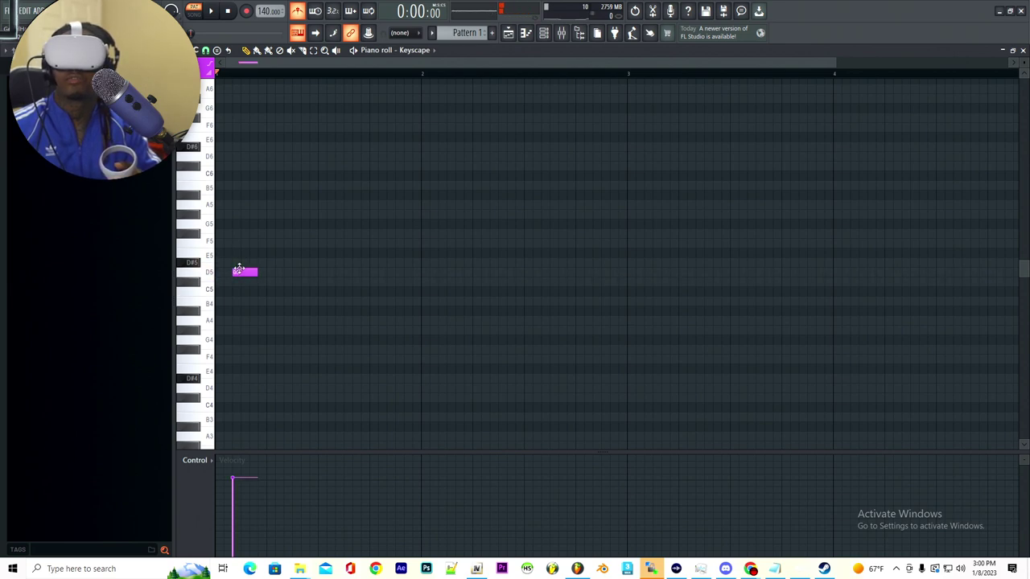
drag(239, 270, 434, 274)
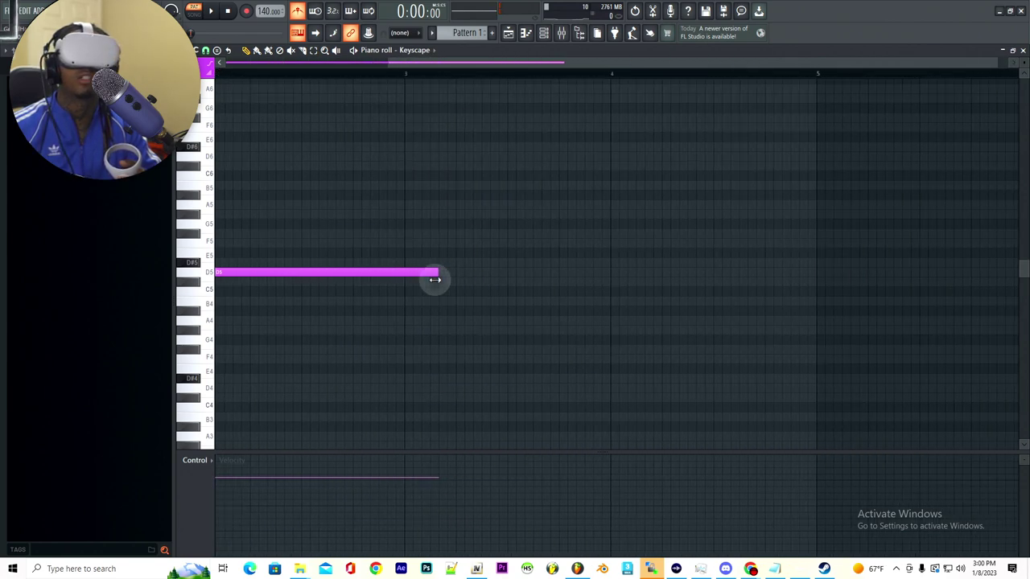
mouse_move(412, 258)
mouse_down()
mouse_move(341, 260)
mouse_move(423, 263)
mouse_move(412, 266)
mouse_up()
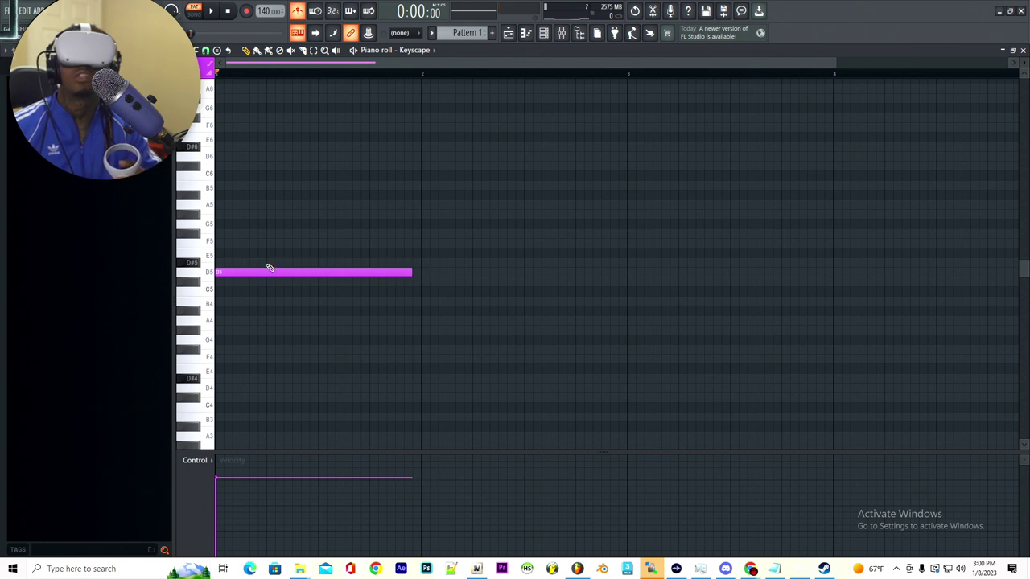
Step: Add an A5 note of the same length at the start of bar 1 and play the pattern
click(219, 233)
drag(234, 236, 233, 201)
click(212, 12)
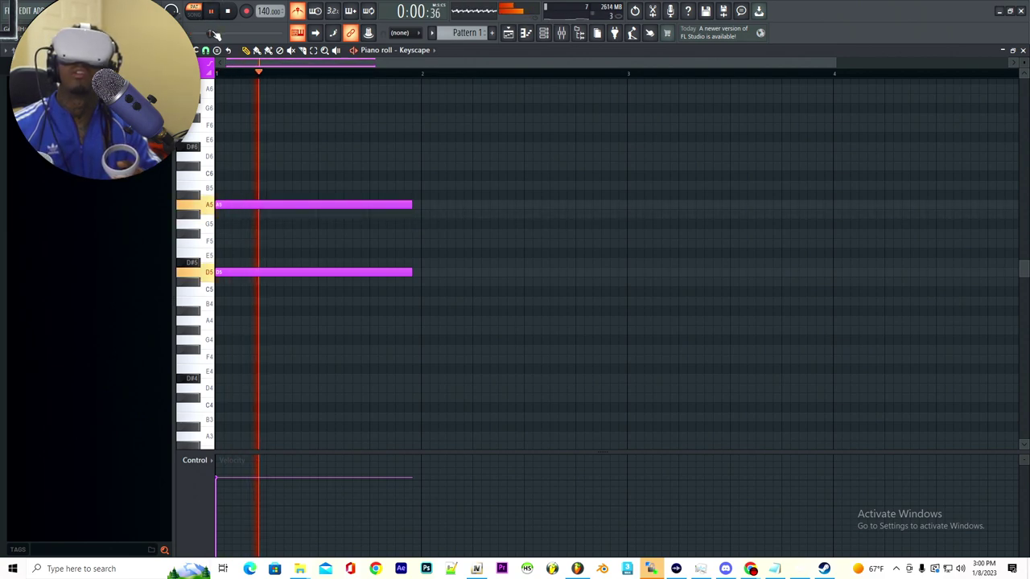
Step: Stop playback and lengthen the D5 and A5 notes to fill the whole first bar
drag(410, 273, 416, 267)
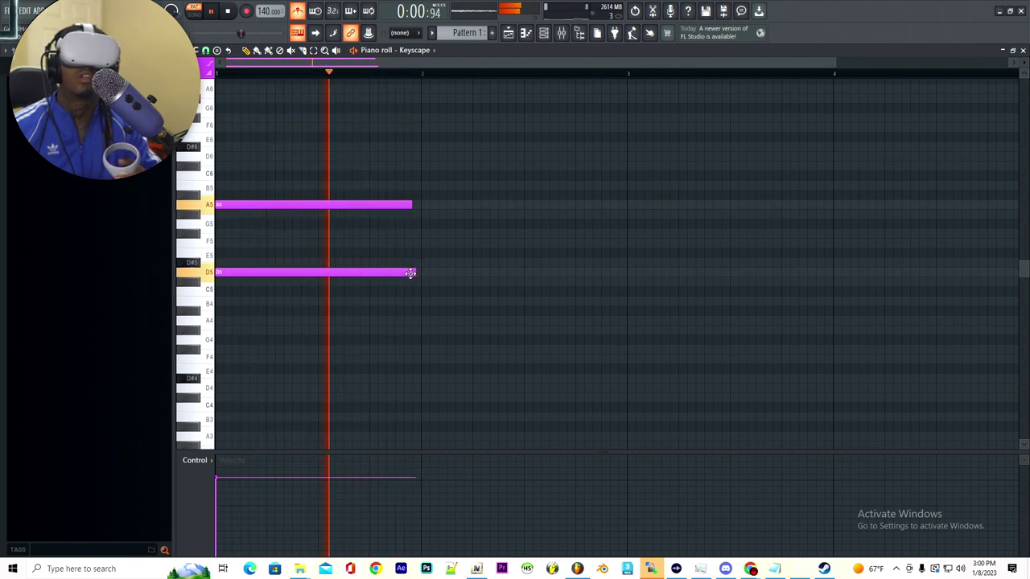
double_click(409, 273)
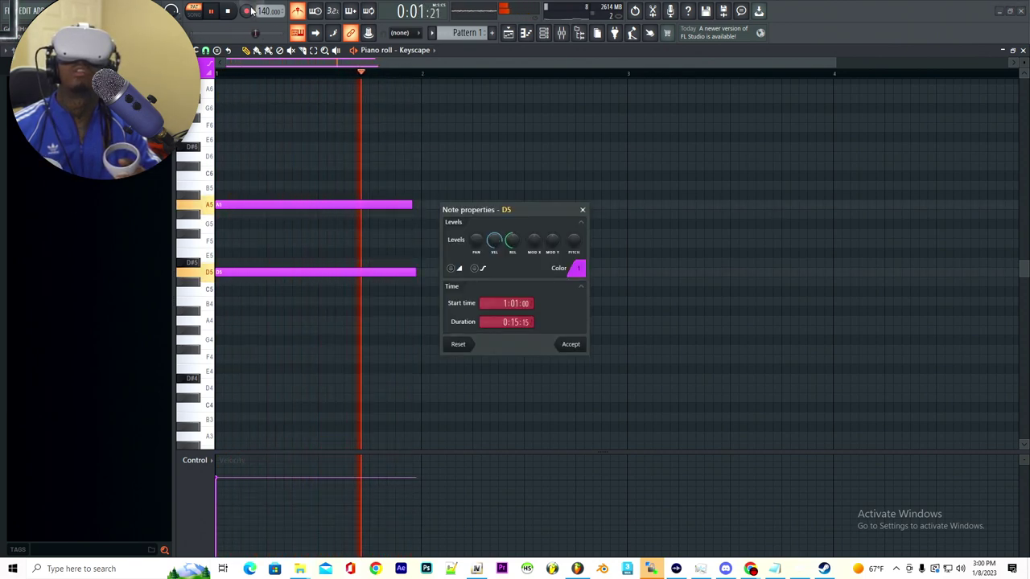
click(570, 344)
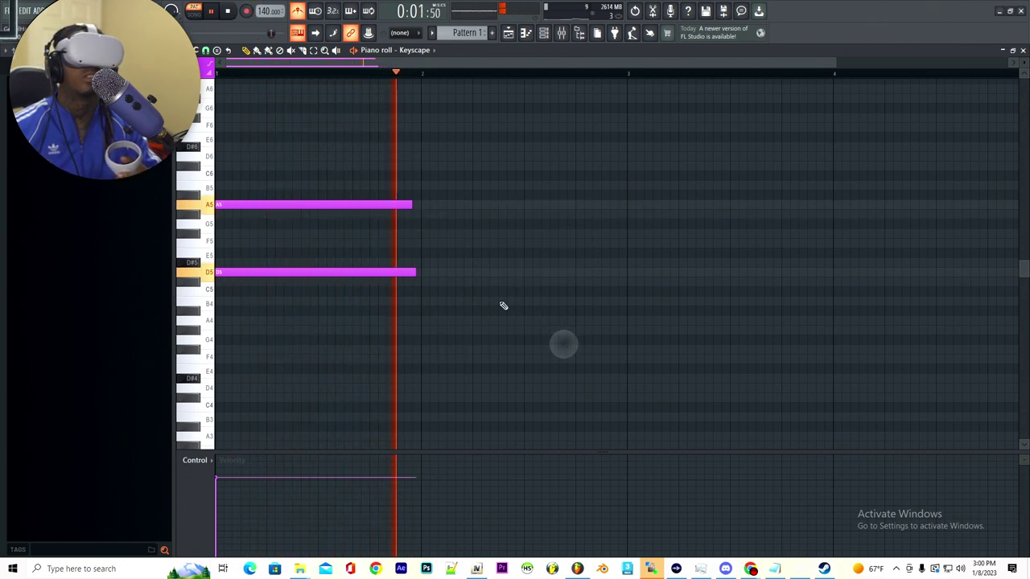
click(227, 12)
drag(413, 274, 420, 271)
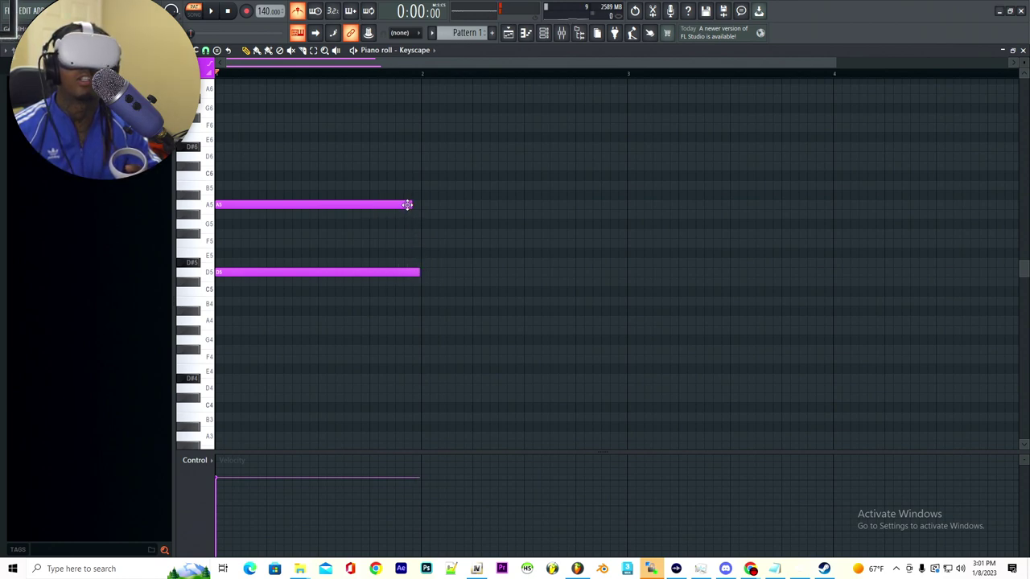
drag(410, 206, 424, 205)
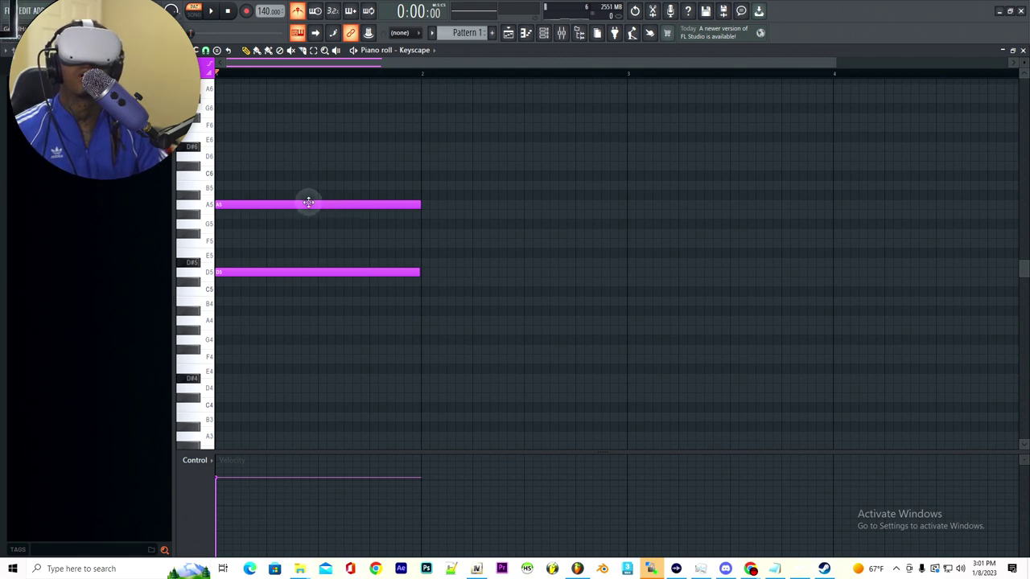
Step: Add one-bar D5 and A#5 notes in bar 2, playing the pattern while choosing the upper note's pitch
click(425, 274)
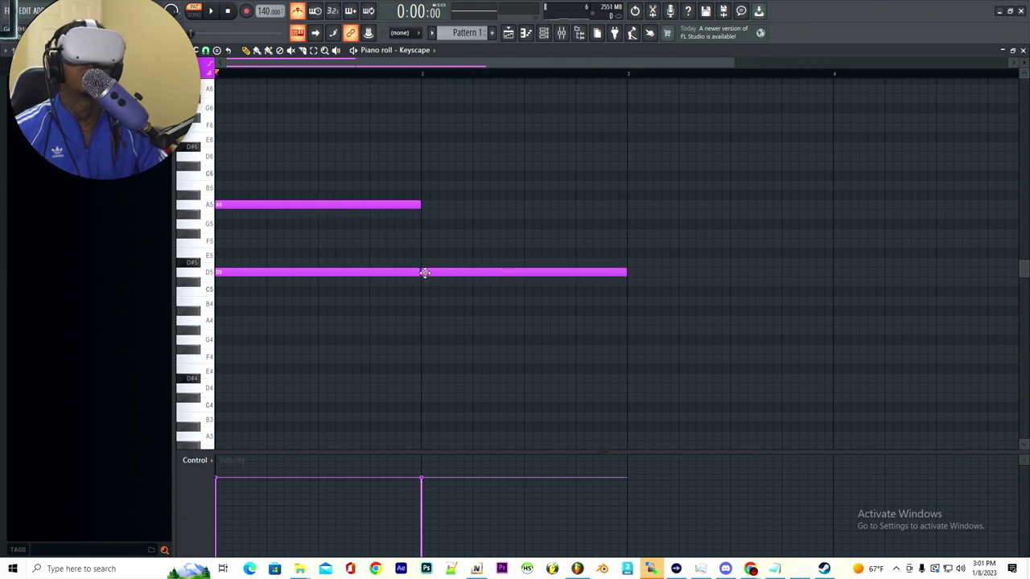
click(422, 214)
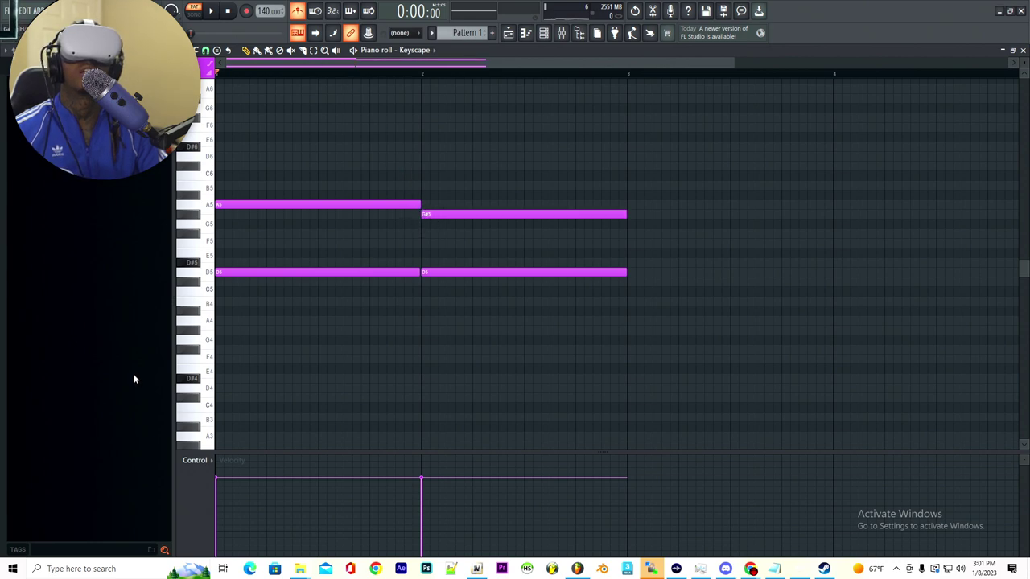
click(211, 11)
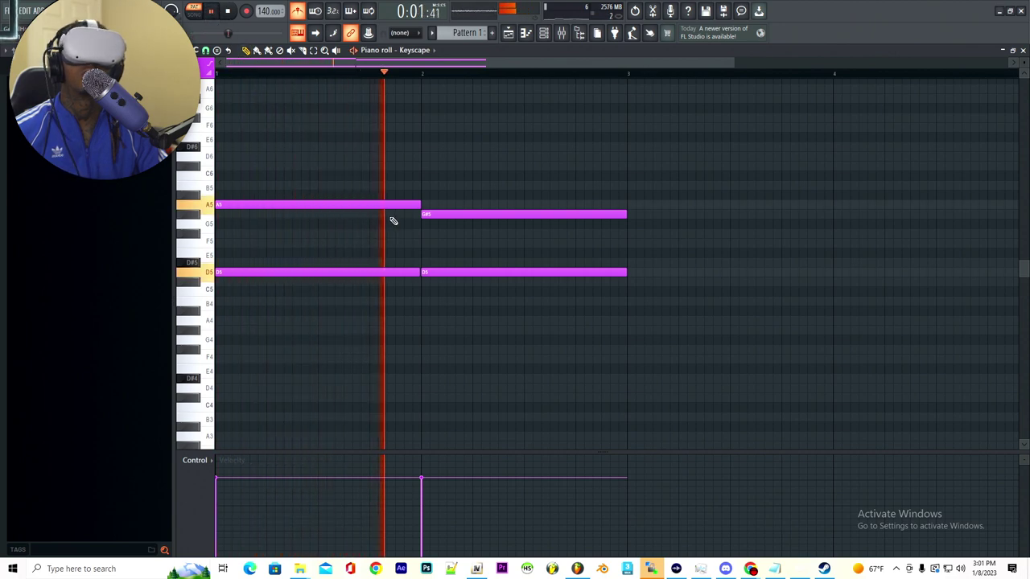
mouse_move(430, 213)
mouse_down()
mouse_move(429, 185)
mouse_move(429, 198)
mouse_up()
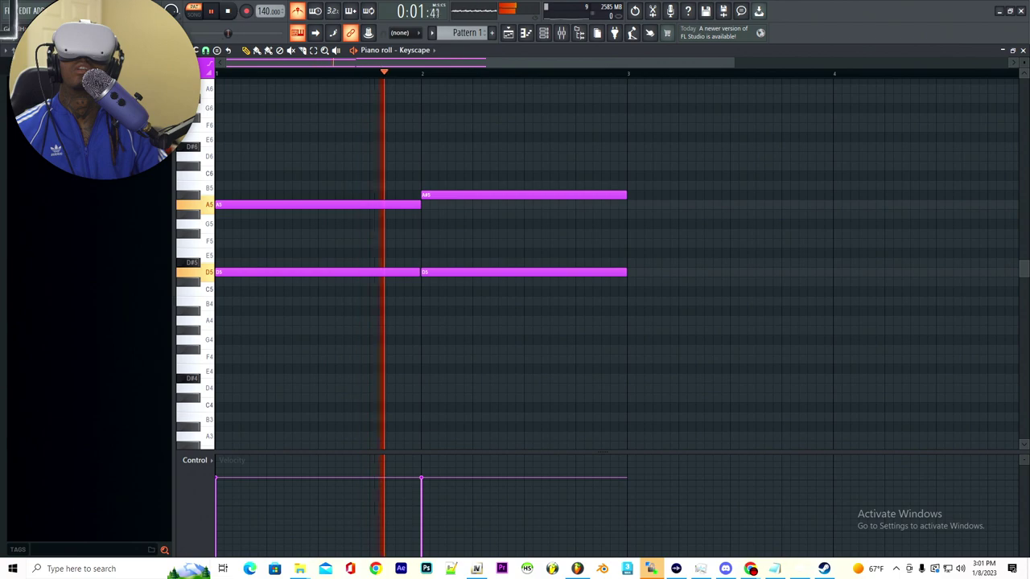
click(229, 12)
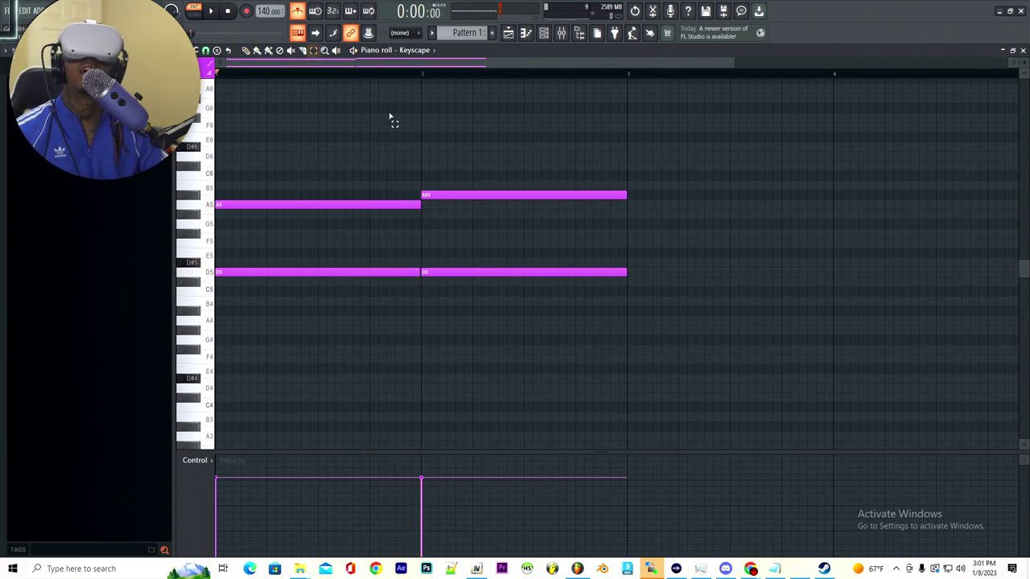
Step: Copy the four notes of bars 1 and 2 into bars 3 and 4 and align them with Quick quantize
drag(603, 314, 294, 174)
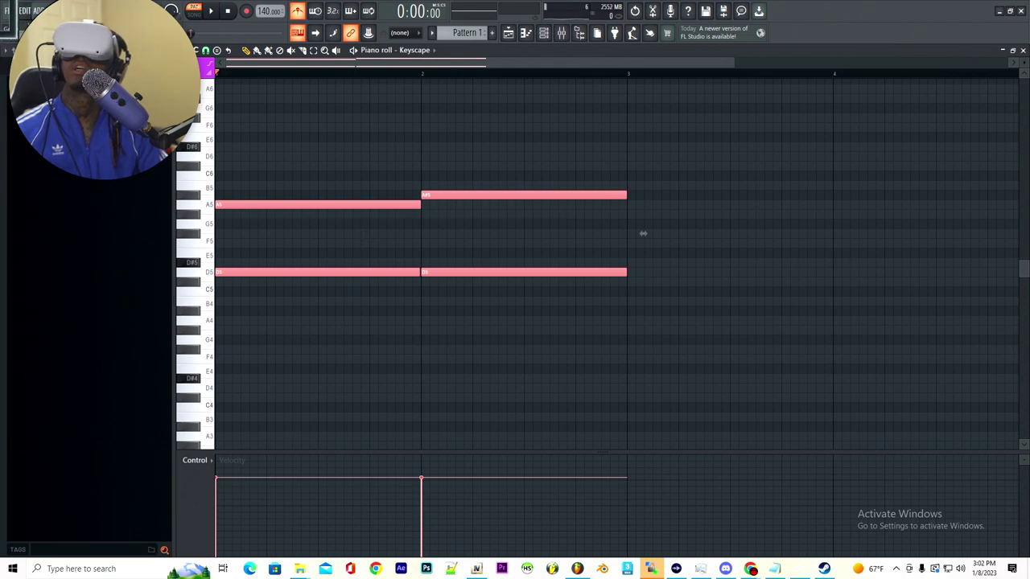
mouse_move(269, 204)
mouse_down()
mouse_move(660, 206)
mouse_move(687, 190)
mouse_move(681, 213)
mouse_move(690, 199)
mouse_up()
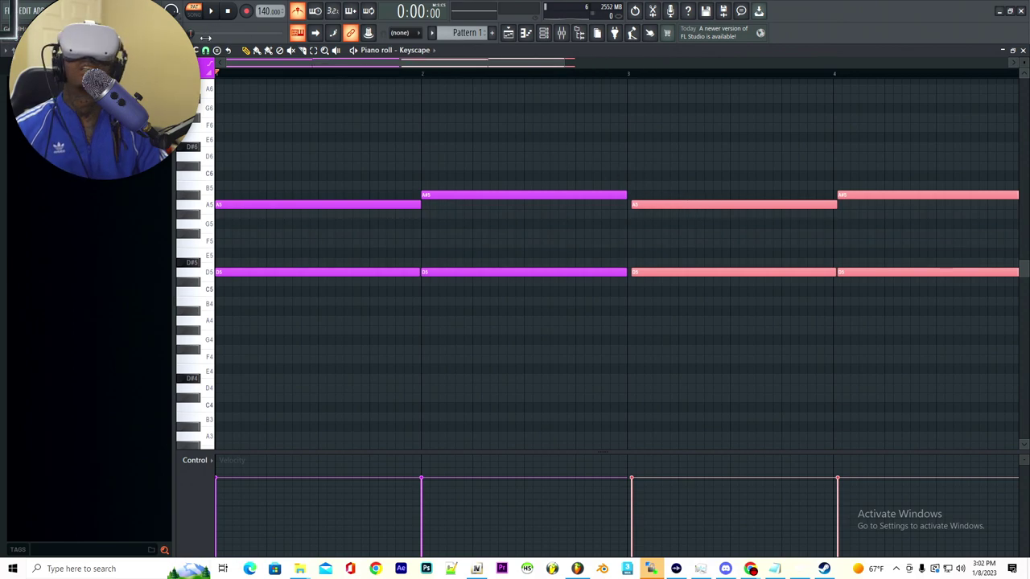
click(195, 49)
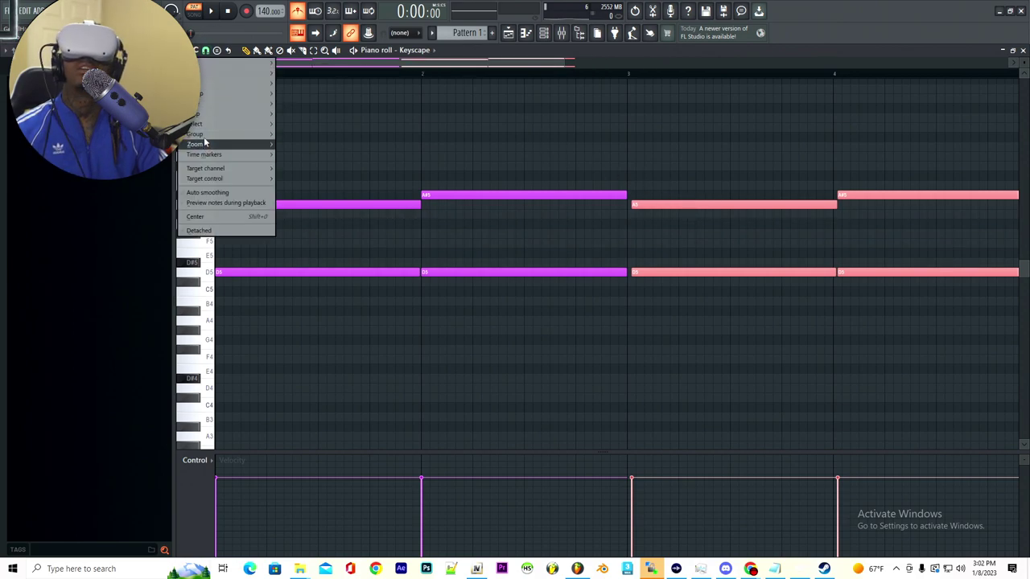
mouse_move(222, 82)
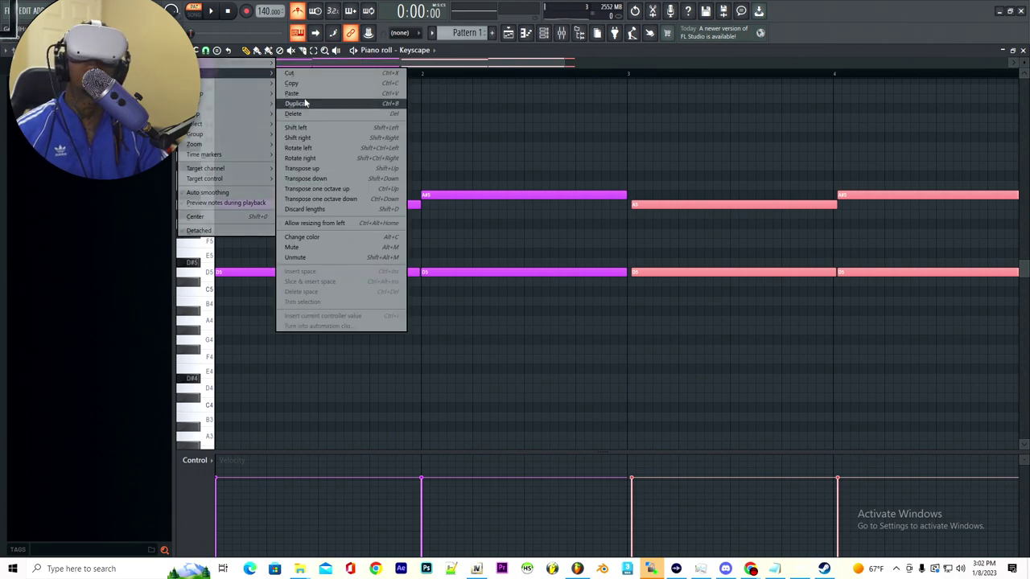
mouse_move(248, 114)
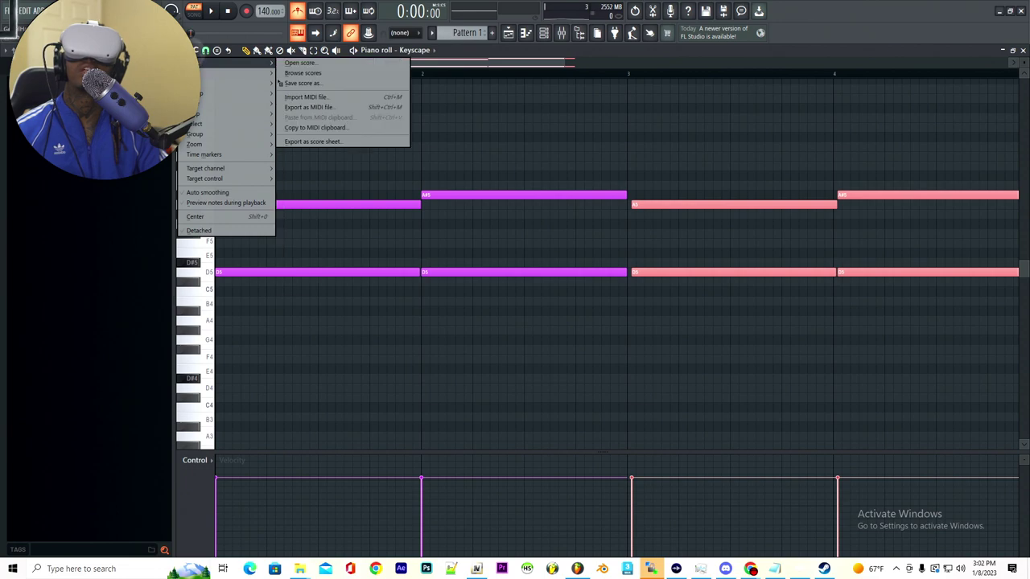
click(205, 51)
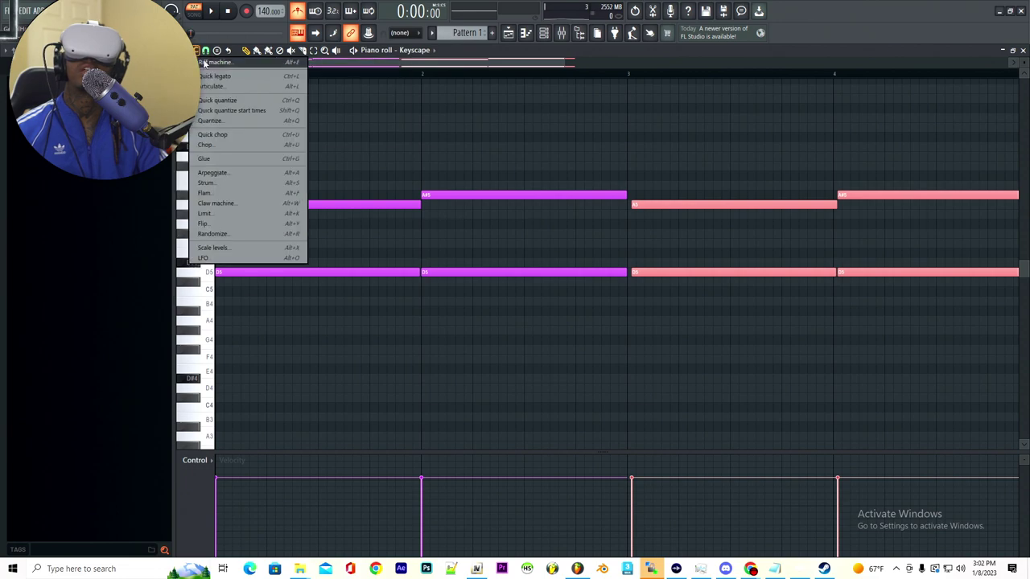
click(218, 102)
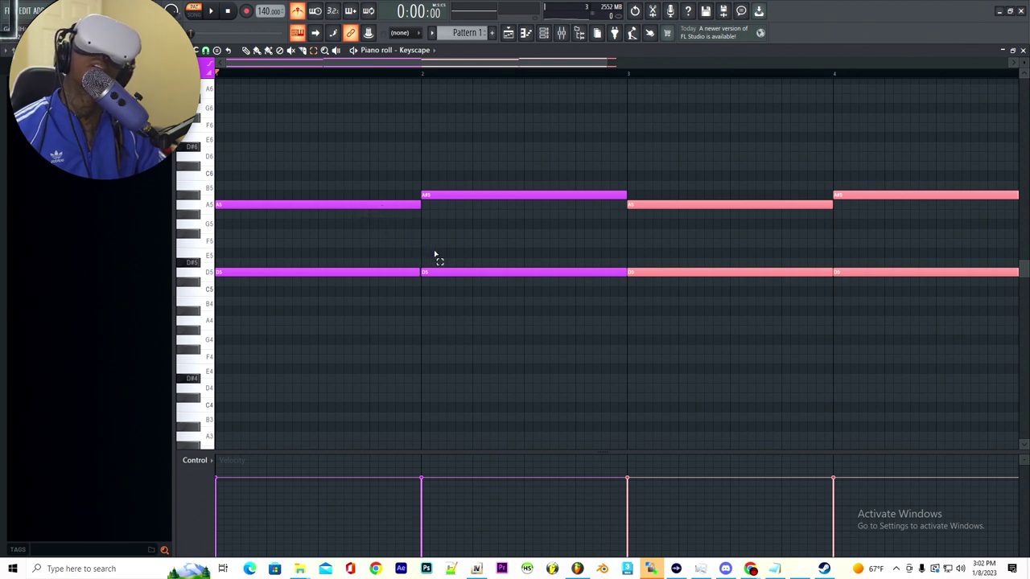
Step: Select all notes in the first four bars and place a copy of them just after the start of bar 5
drag(856, 337, 286, 147)
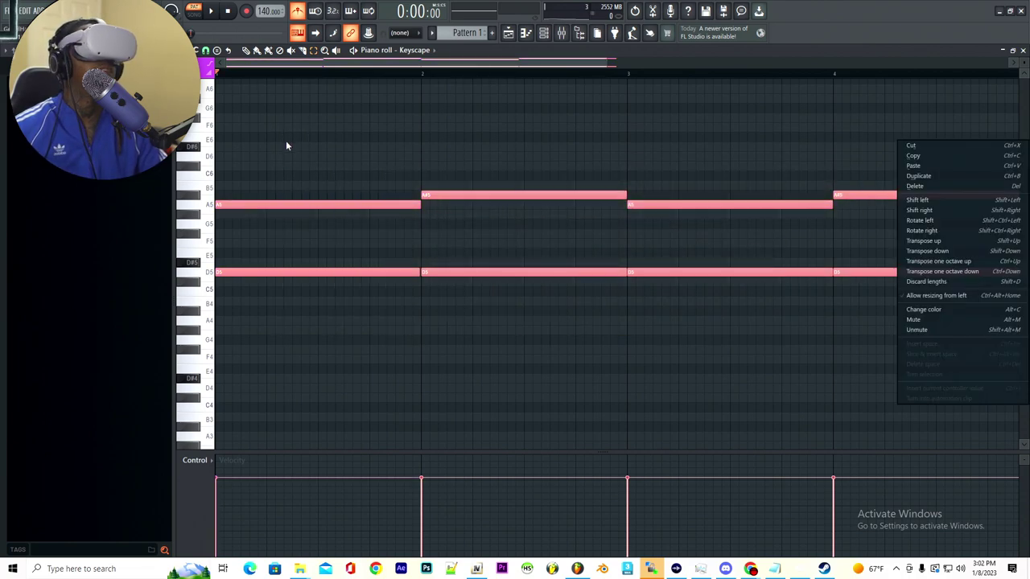
click(198, 51)
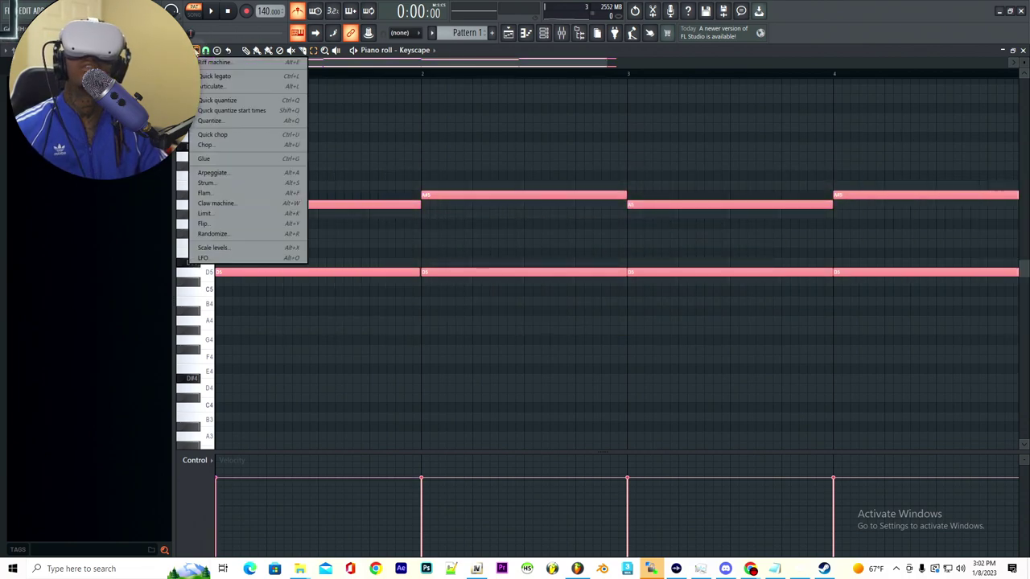
click(380, 232)
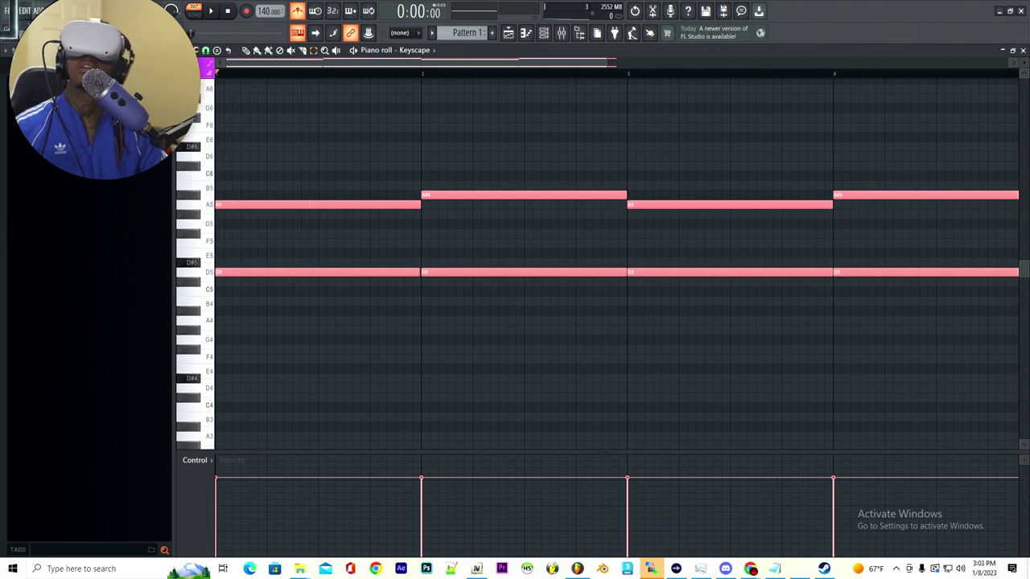
key(shift+Right)
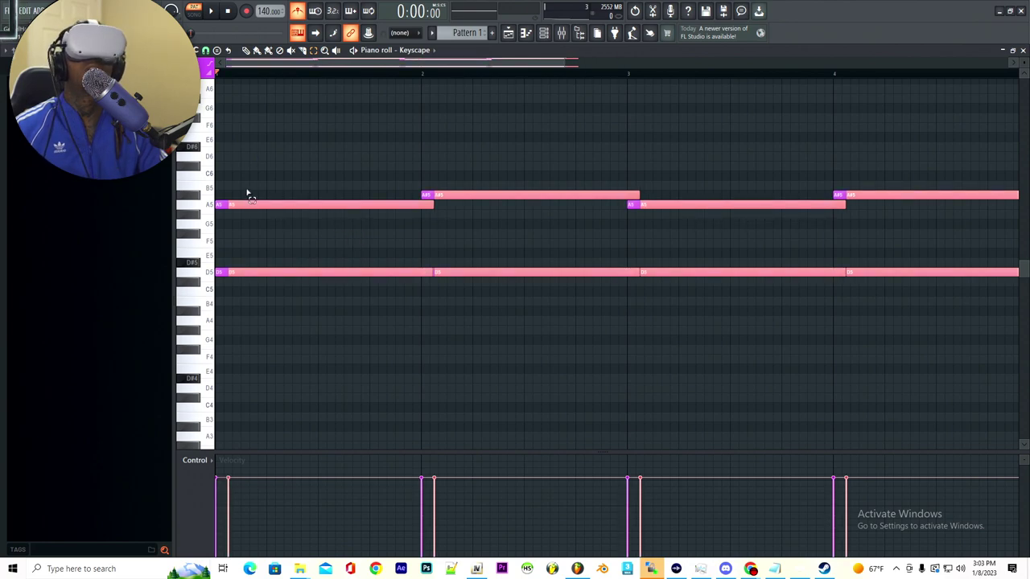
click(284, 206)
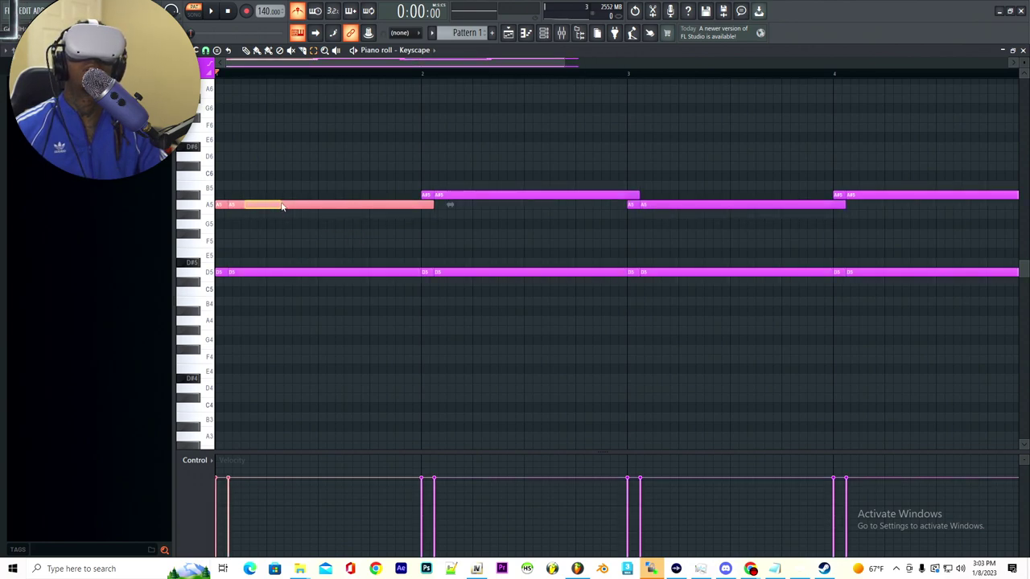
right_click(283, 204)
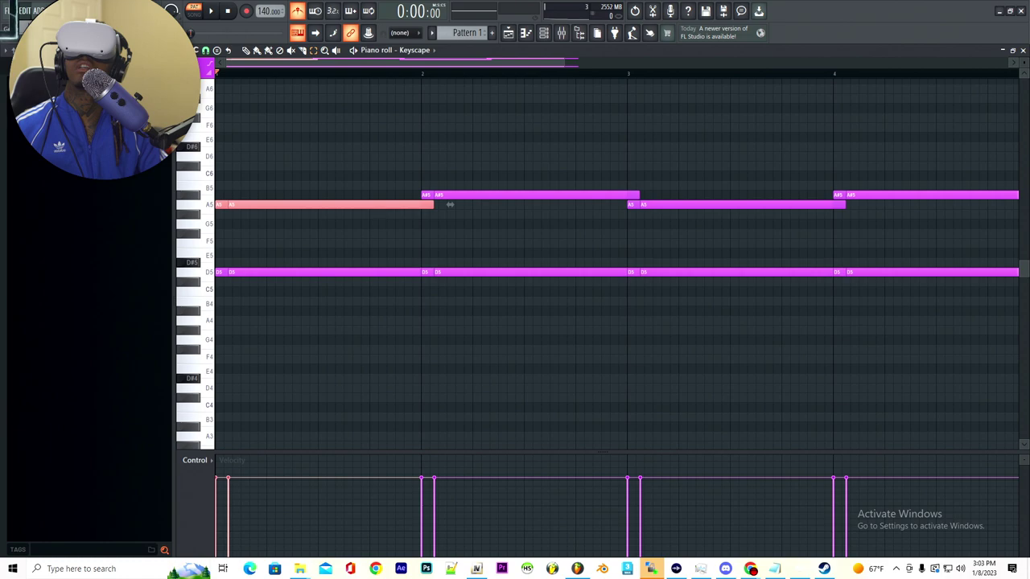
key(ctrl+a)
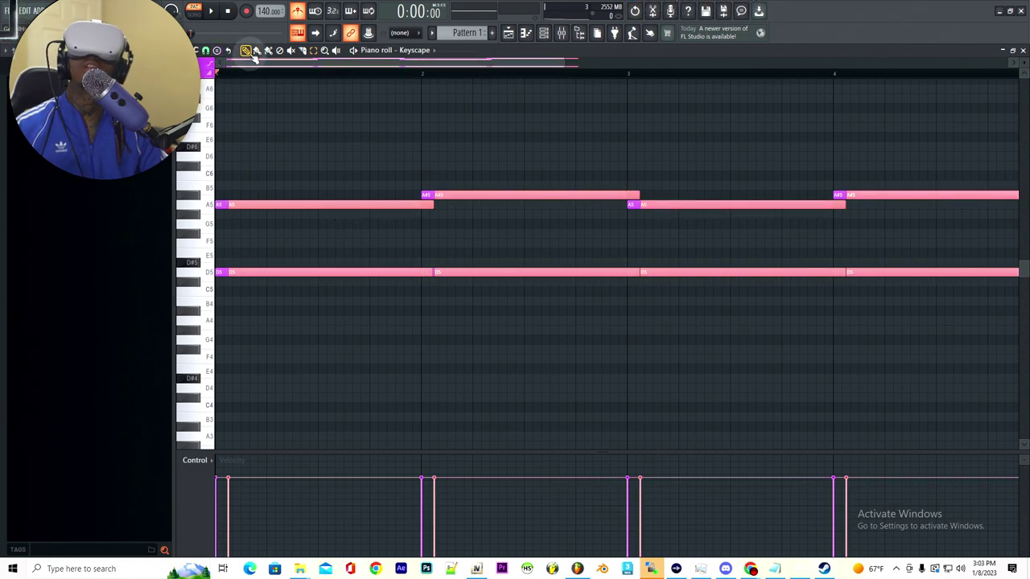
mouse_move(244, 204)
mouse_down()
mouse_move(536, 200)
mouse_move(523, 198)
mouse_move(514, 202)
mouse_move(559, 205)
mouse_move(548, 213)
mouse_move(528, 202)
mouse_move(557, 199)
mouse_up()
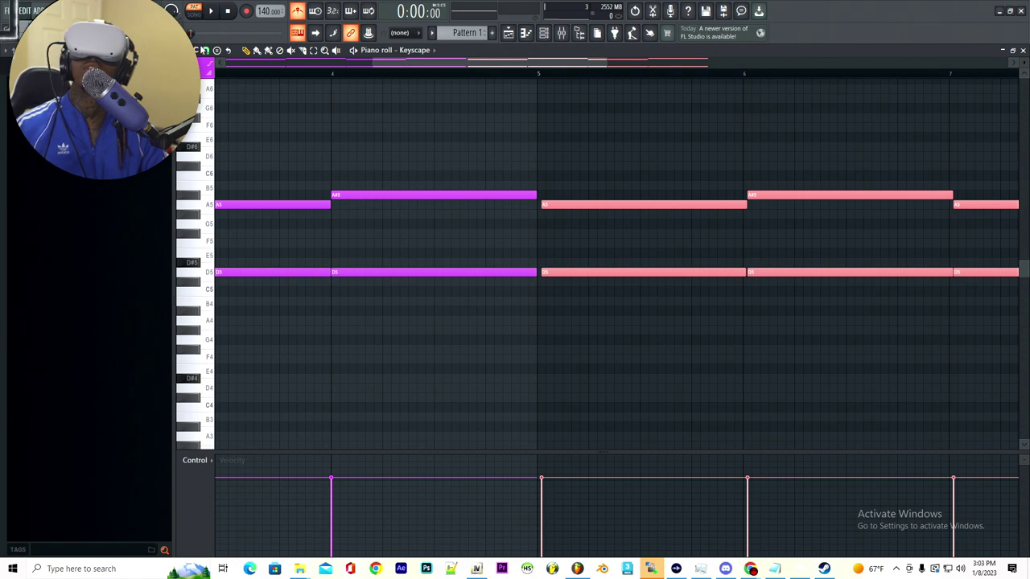
Step: Apply Quick legato to the copied notes from bar 5 onward
click(206, 51)
click(197, 51)
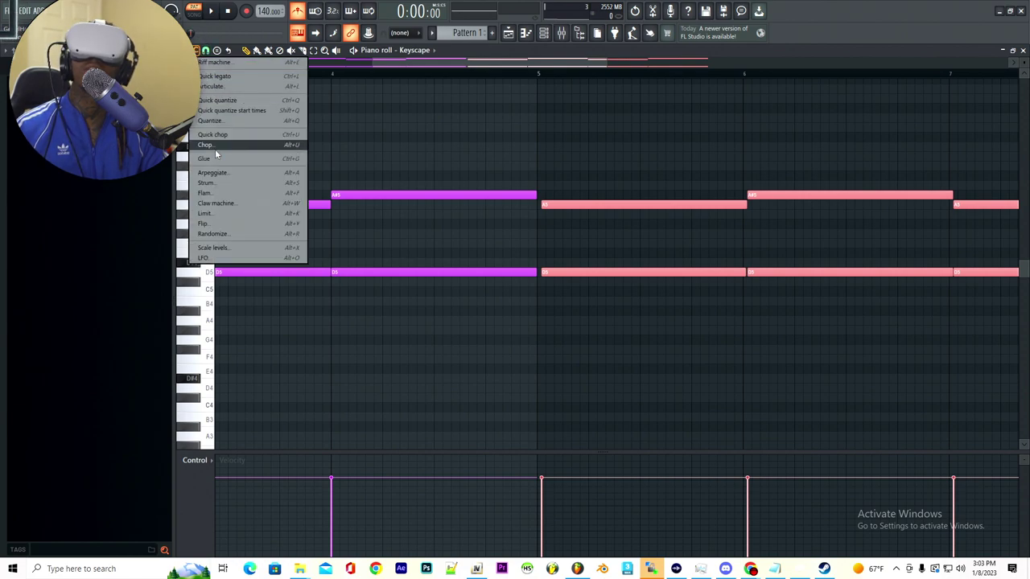
click(214, 77)
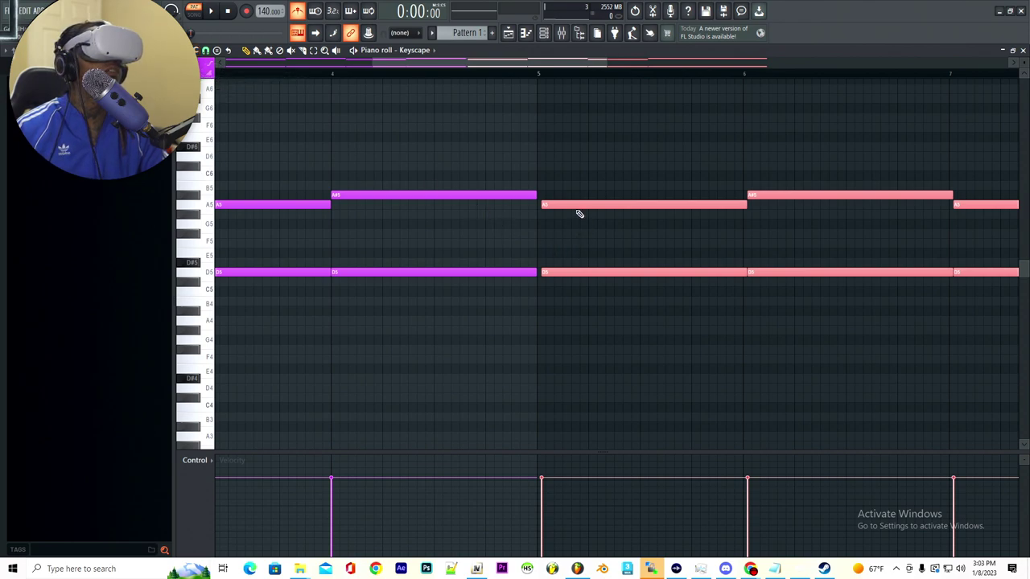
Step: Apply Quick quantize to the copied notes so they start exactly on bar 5
mouse_move(569, 204)
mouse_down()
mouse_move(552, 204)
mouse_move(566, 200)
mouse_up()
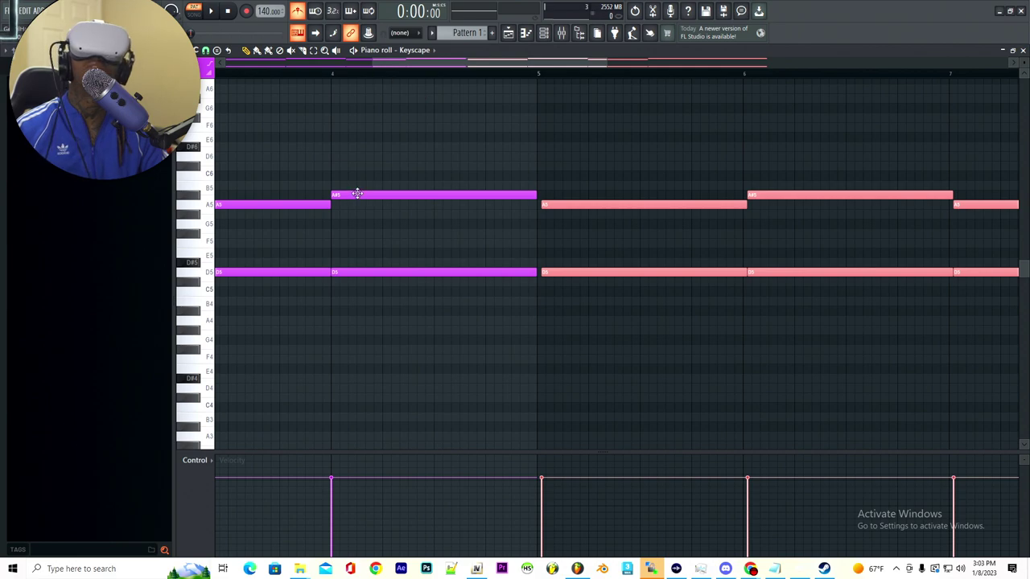
click(205, 50)
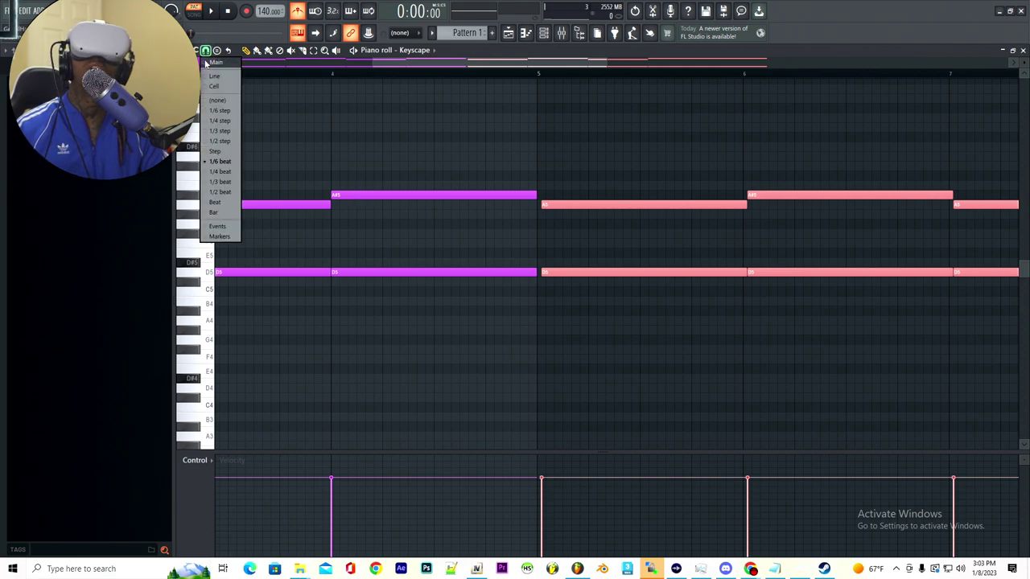
click(196, 50)
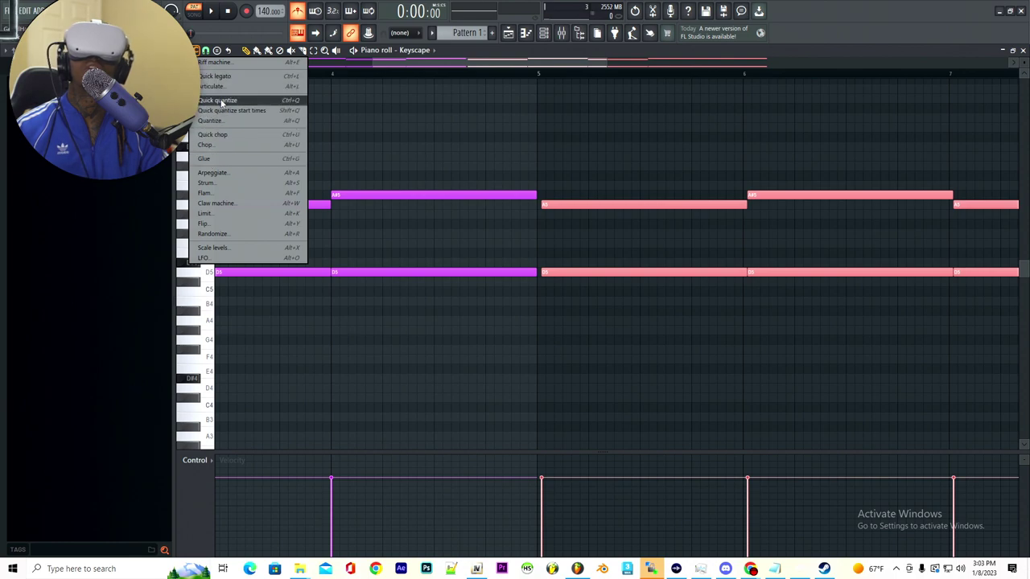
click(222, 102)
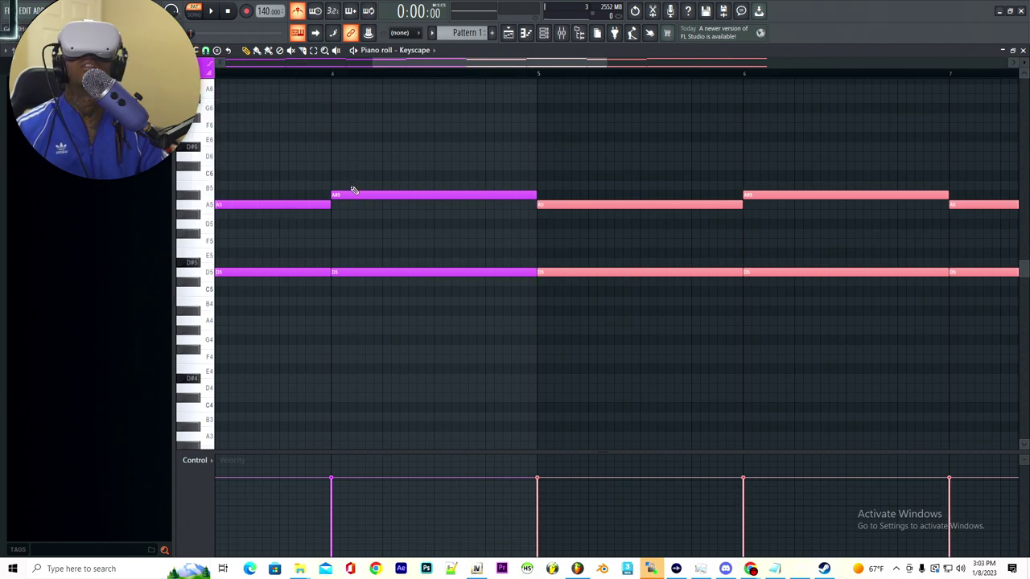
Step: Set the tempo to 145 BPM while the pattern plays, and delete the stray C6 note near bar 4
click(212, 12)
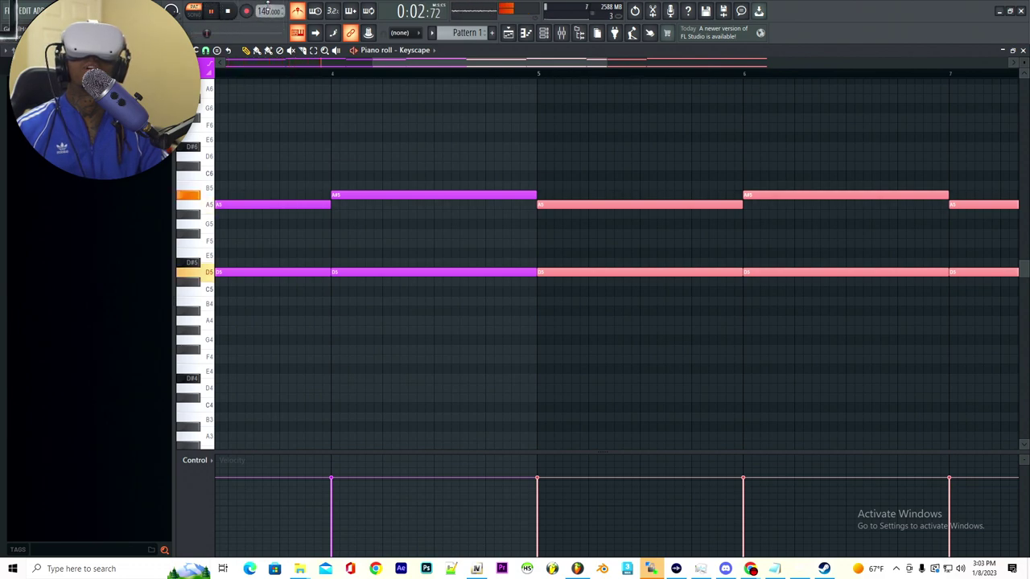
scroll(264, 11, up, 17)
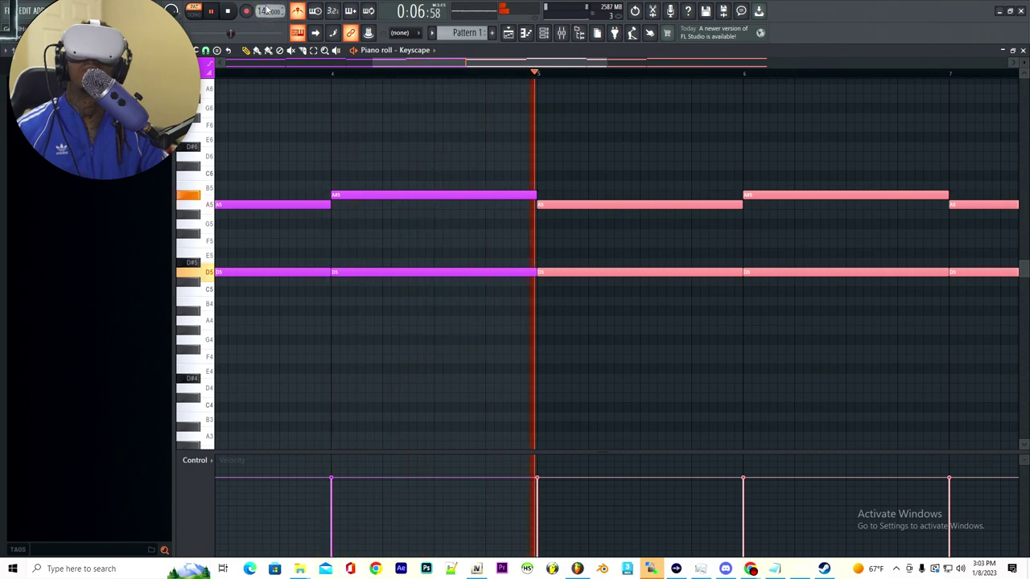
right_click(264, 11)
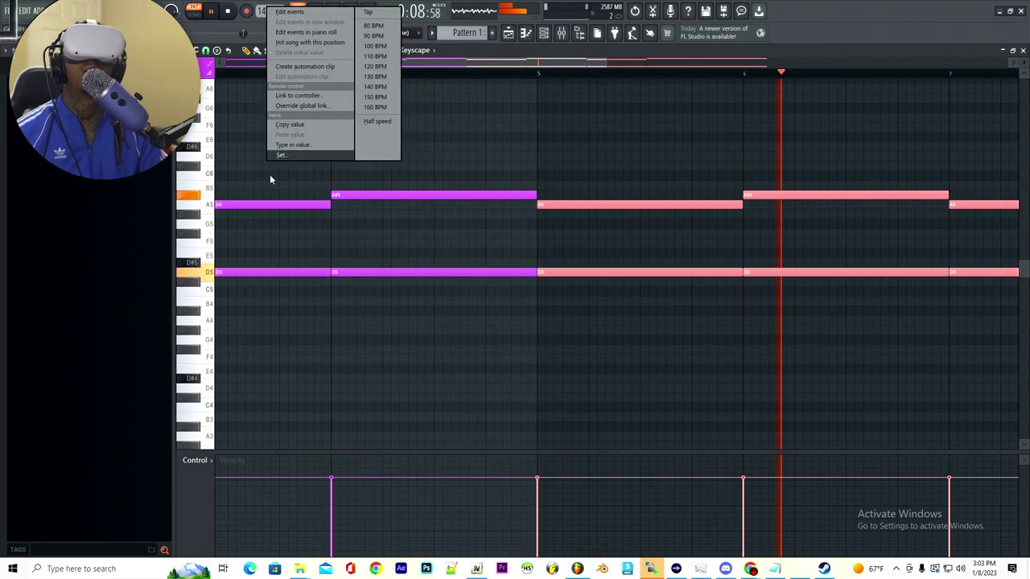
click(271, 175)
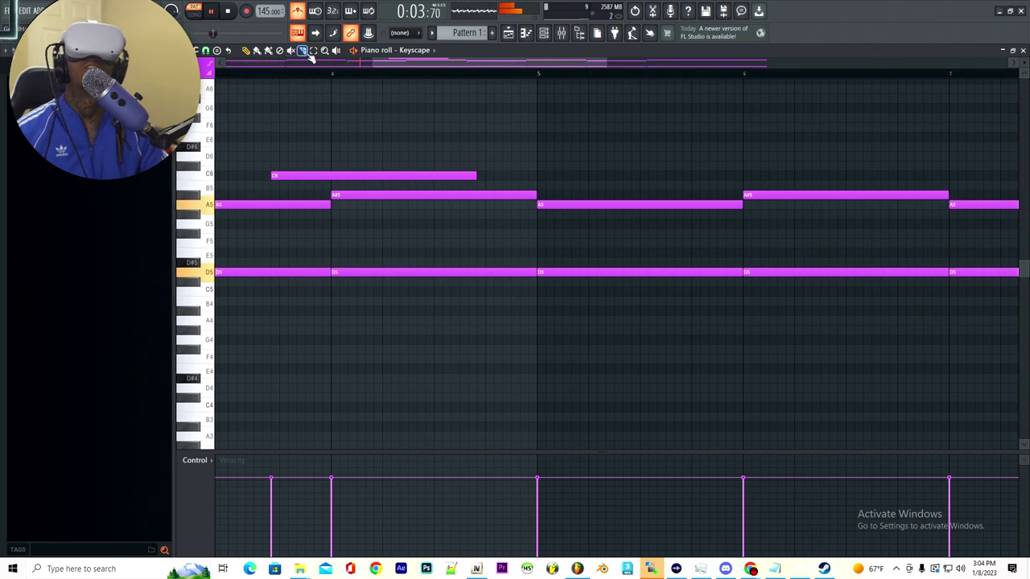
click(289, 176)
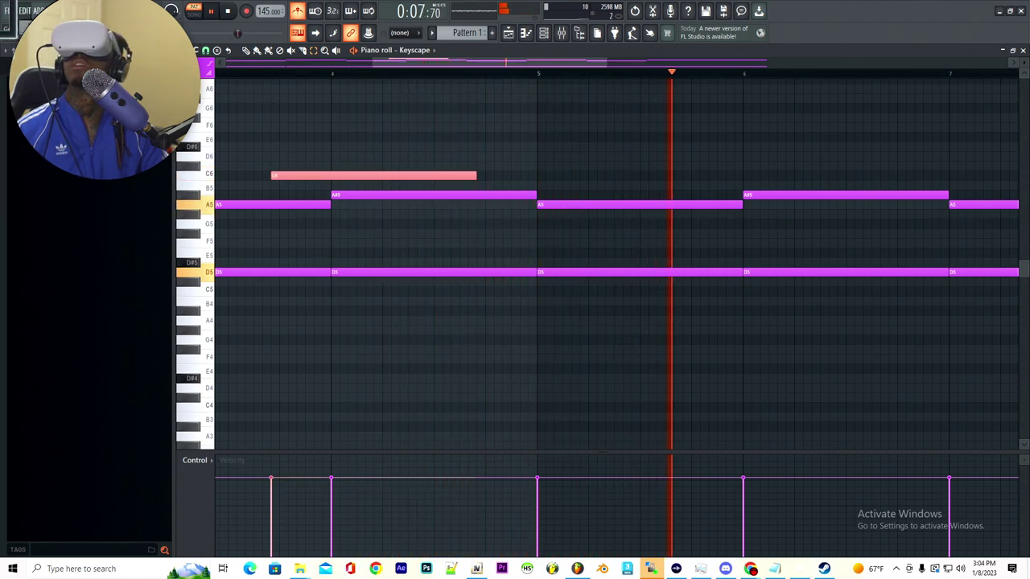
key(Delete)
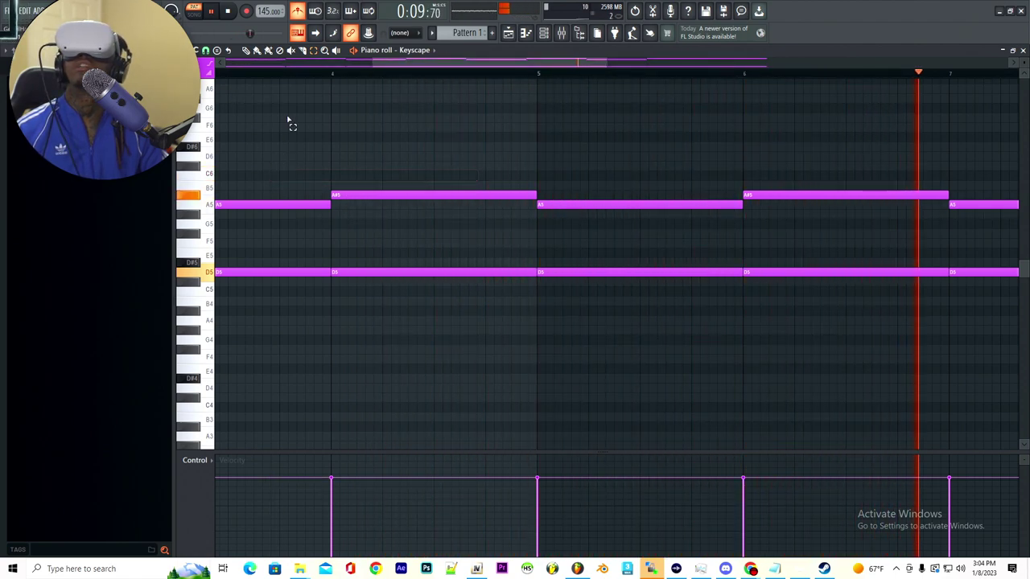
Step: Slice the last A#5 and D5 notes at bar 9 and remove the parts beyond it
drag(416, 62, 666, 64)
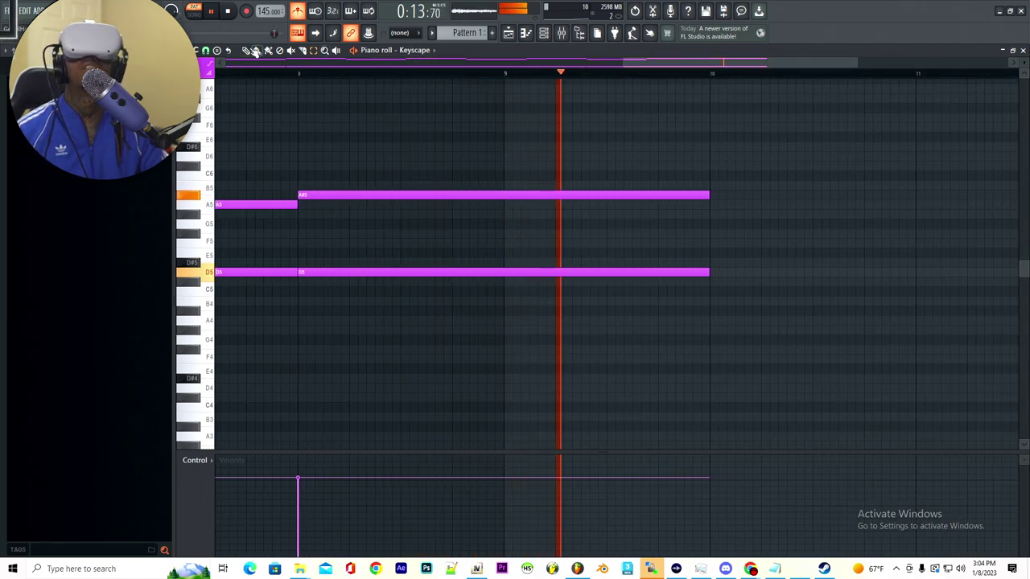
click(307, 61)
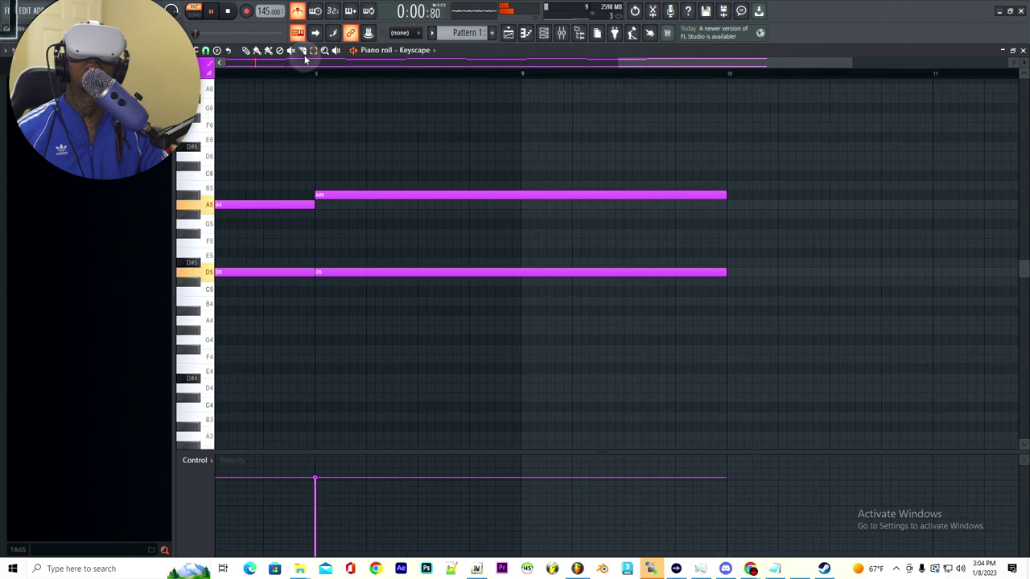
click(304, 51)
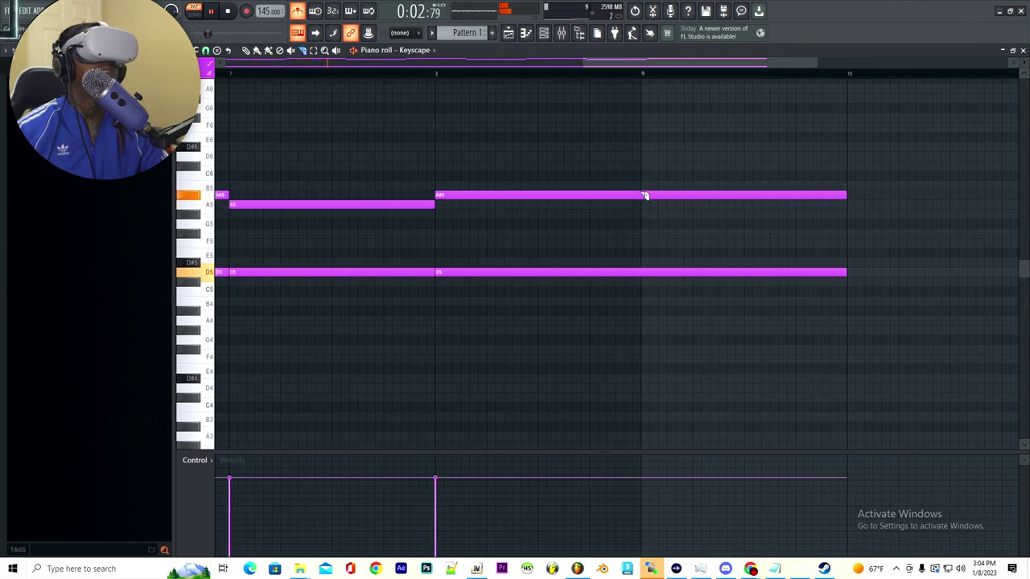
drag(643, 186, 646, 298)
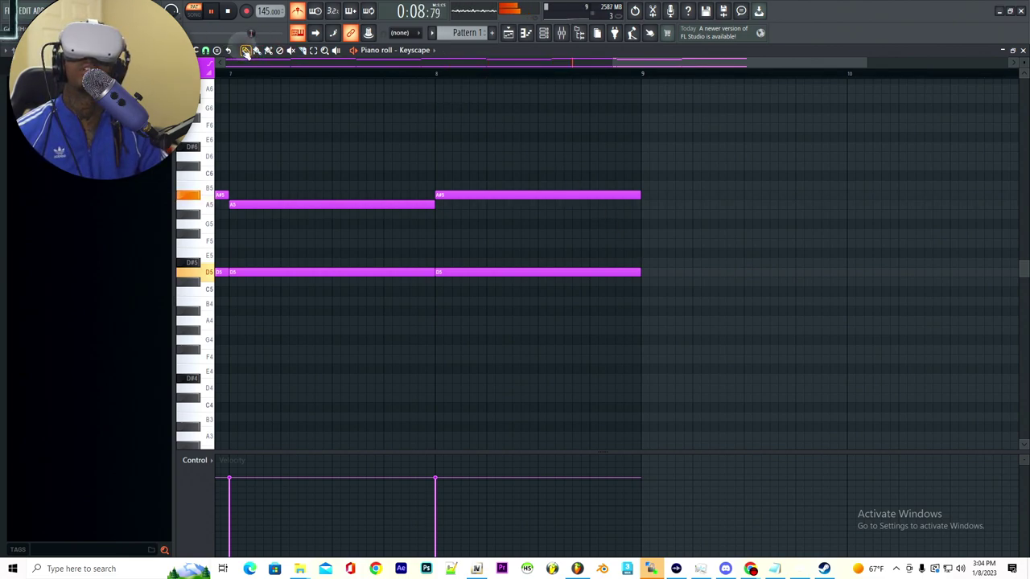
Step: Copy all D5 notes of bars 1 to 8 down to D4, and turn off the metronome
drag(350, 64, 248, 58)
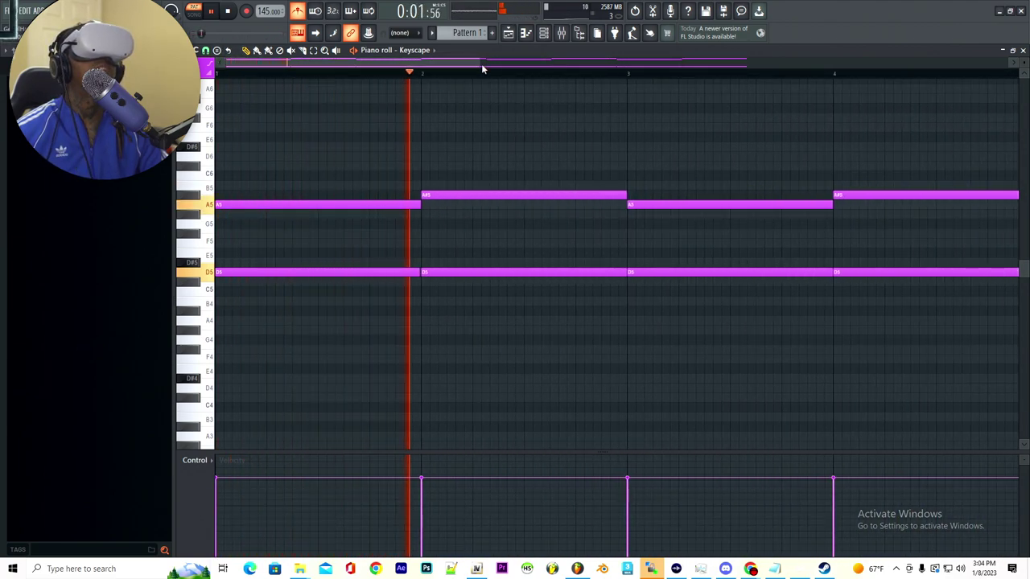
drag(483, 68, 947, 125)
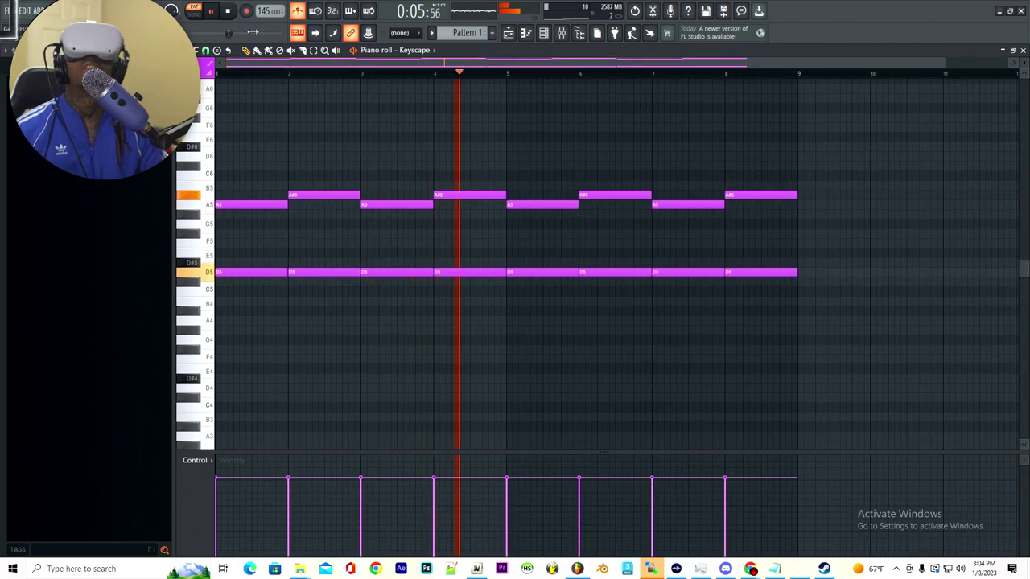
drag(800, 325, 195, 241)
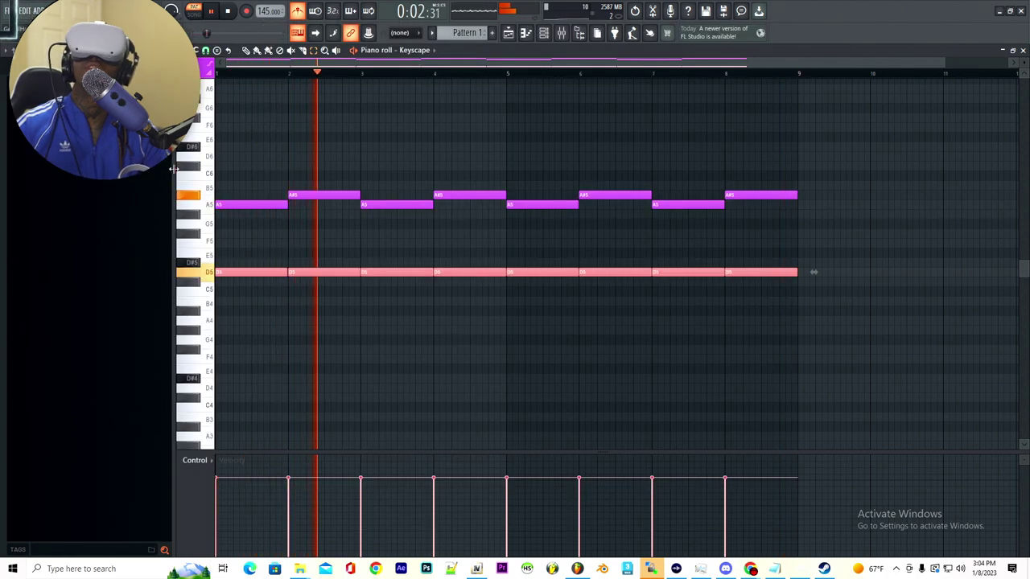
click(295, 16)
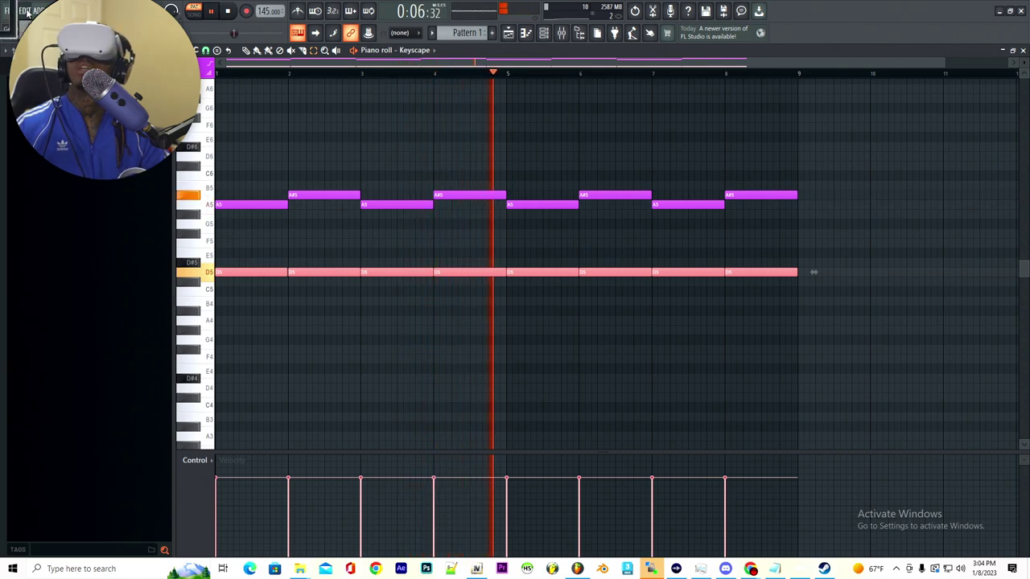
key(ctrl+v)
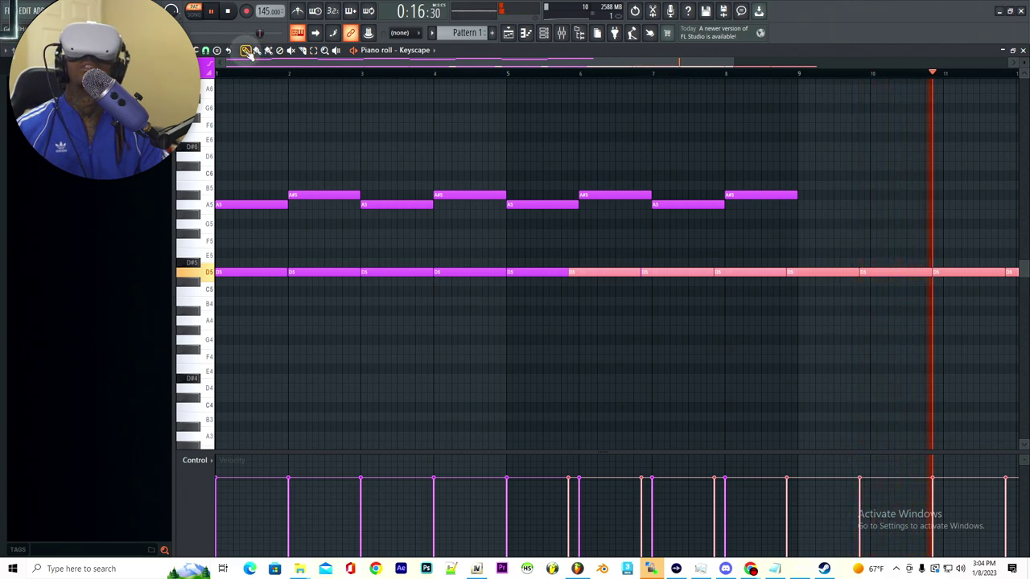
drag(585, 274, 205, 389)
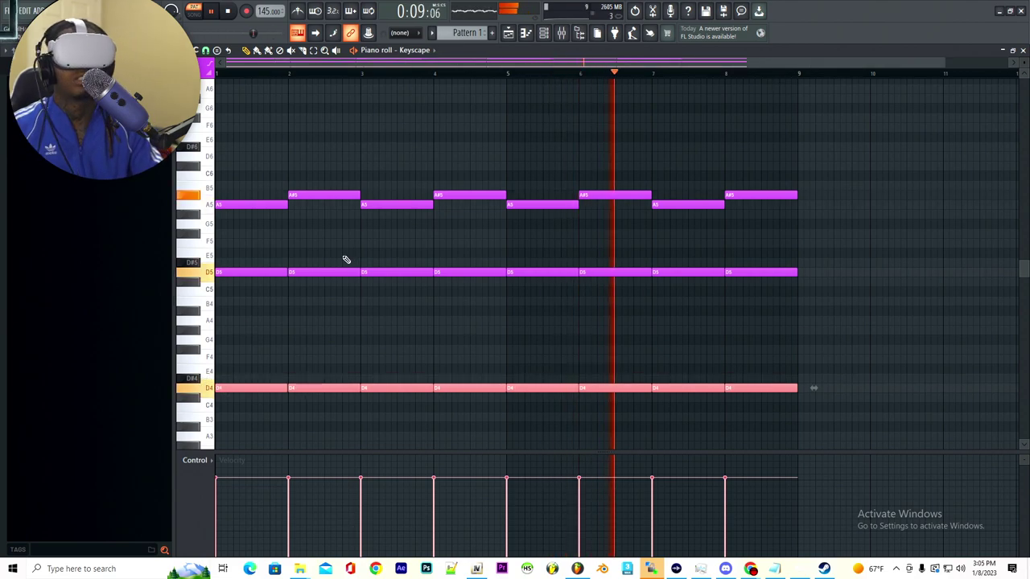
Step: Move the selected row of D4 notes down one octave to D3
scroll(355, 290, right, 2)
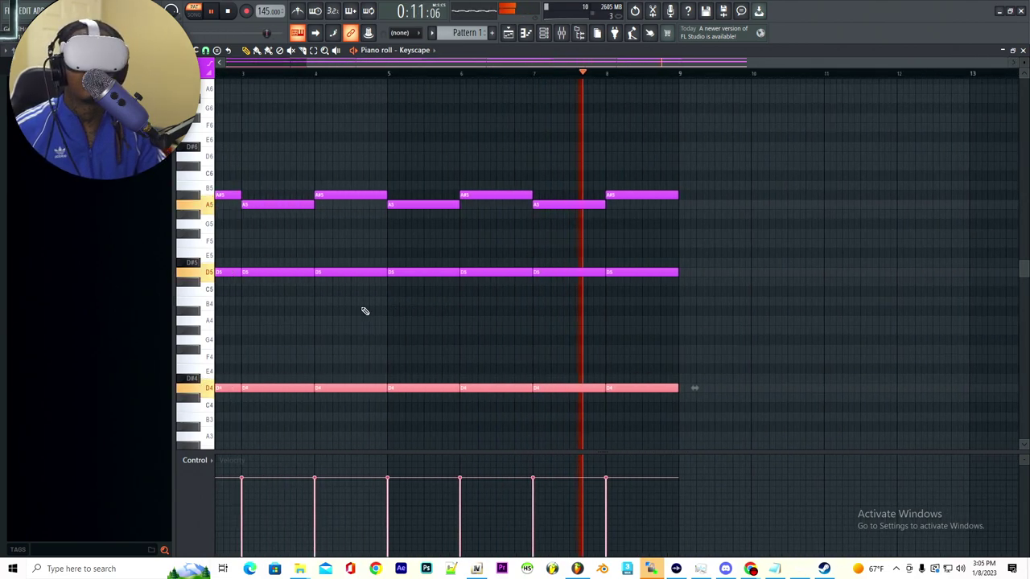
scroll(359, 314, left, 2)
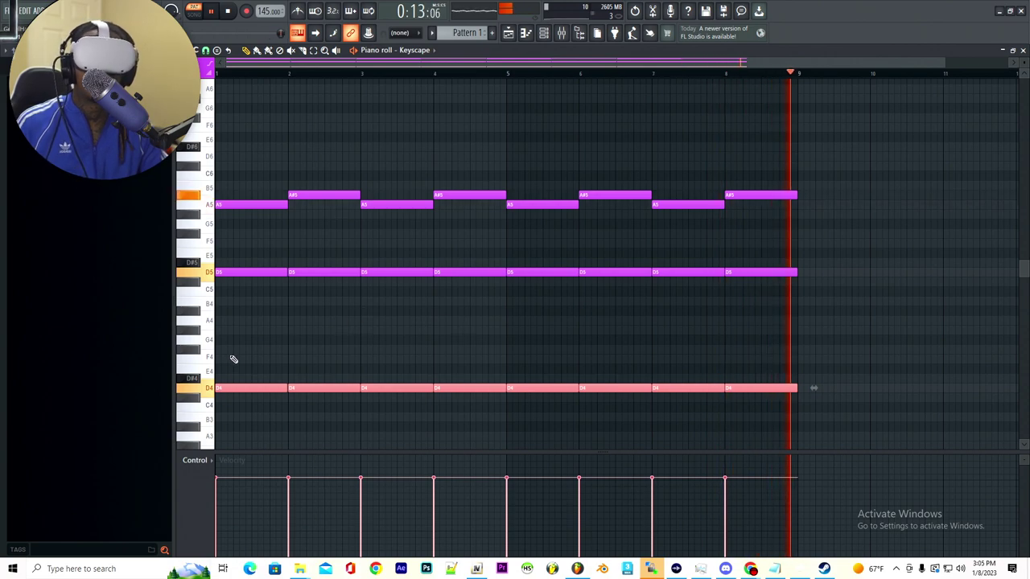
scroll(239, 326, down, 5)
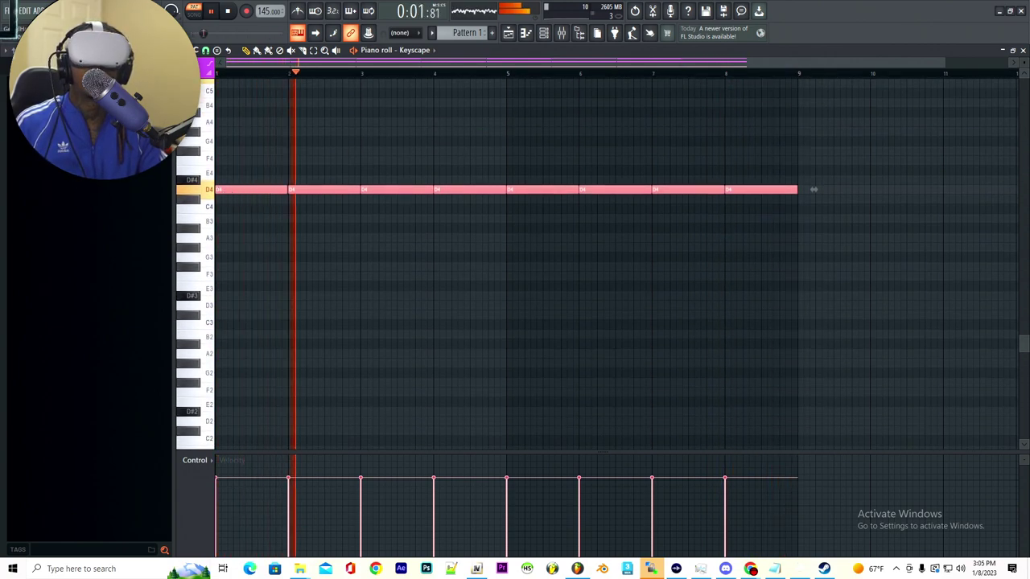
drag(223, 193, 214, 308)
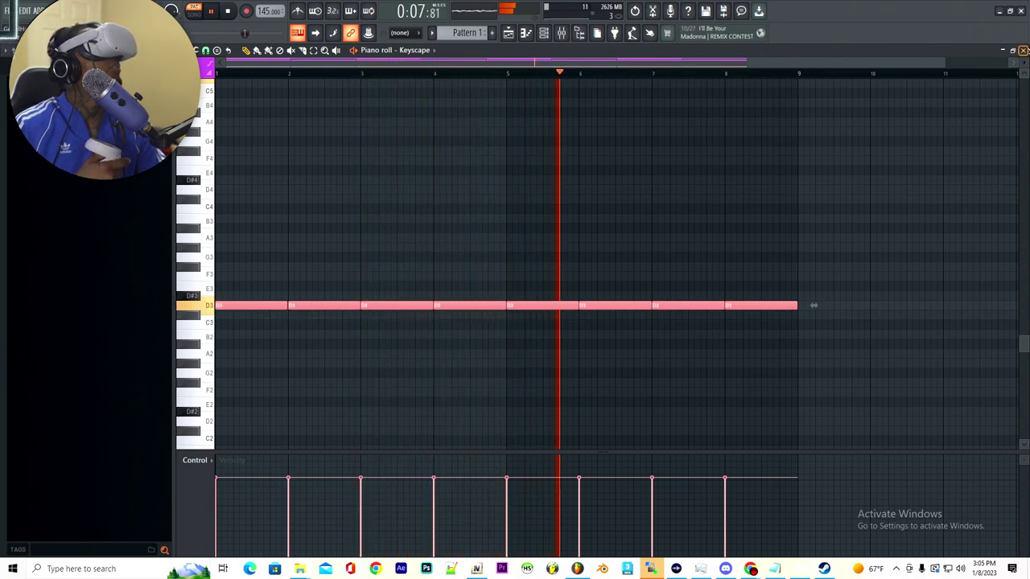
Step: Close the piano roll and audition the starred samples in the browser
click(1022, 50)
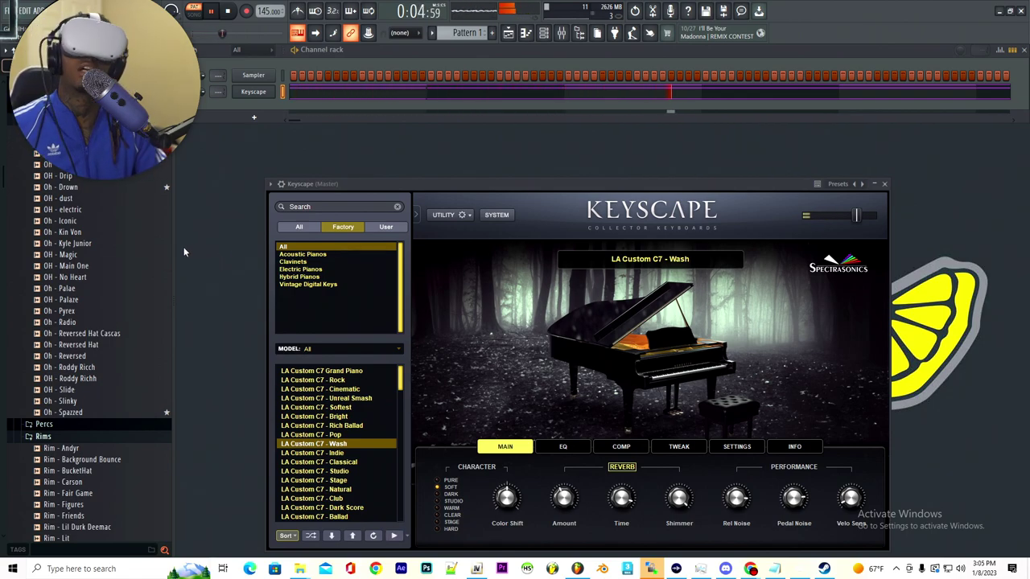
scroll(81, 187, up, 8)
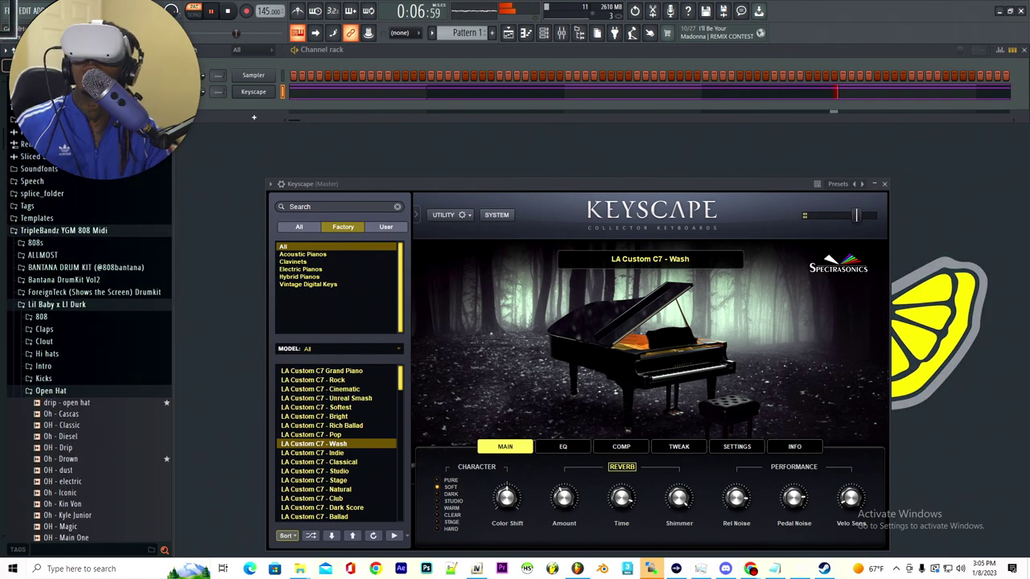
click(121, 66)
key(Down)
key(Down)
key(Down)
key(Down)
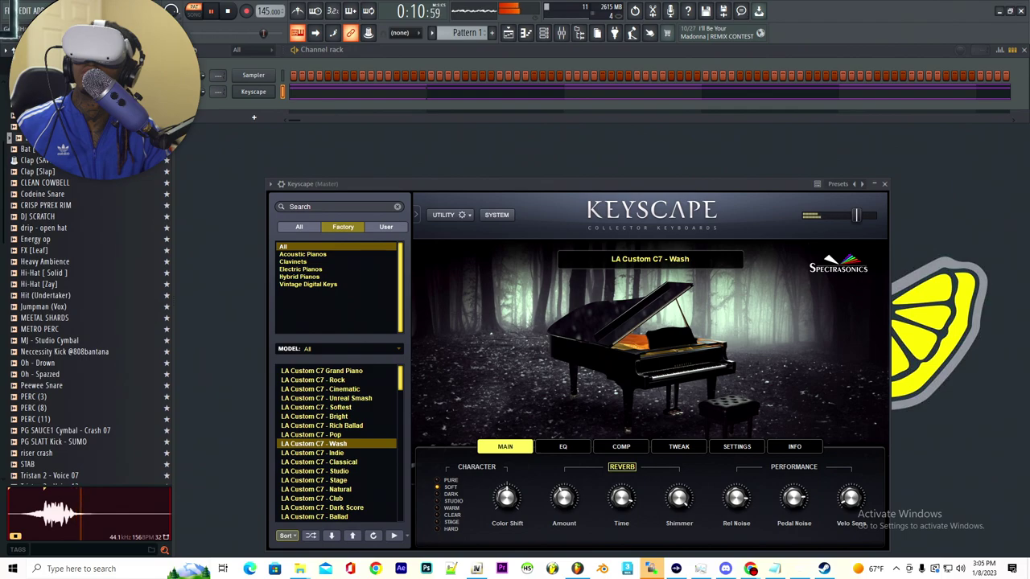
key(Down)
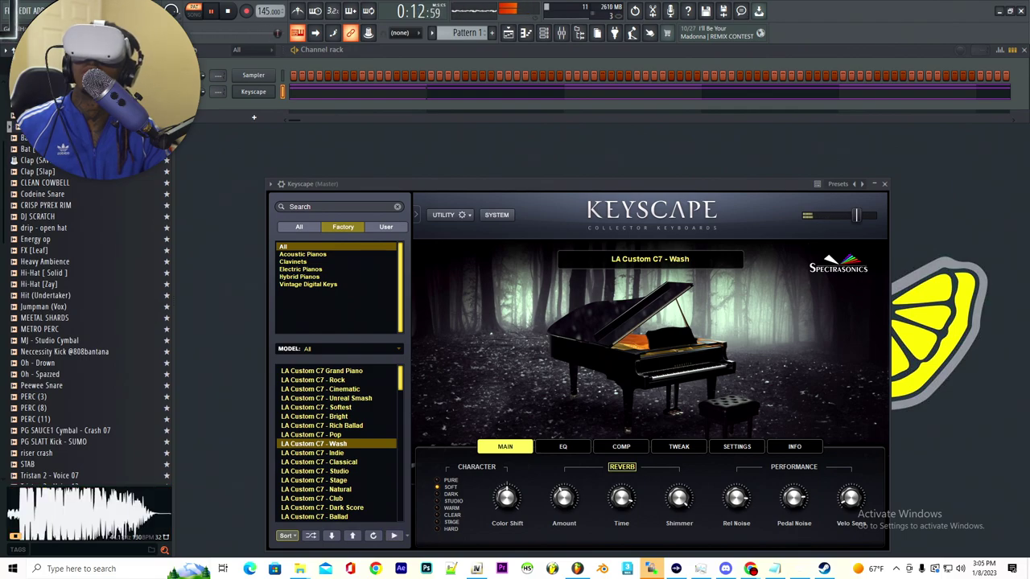
Step: Add the previewed Bandz sample as a new channel and load the starred Clap note pattern onto it
drag(233, 133, 249, 111)
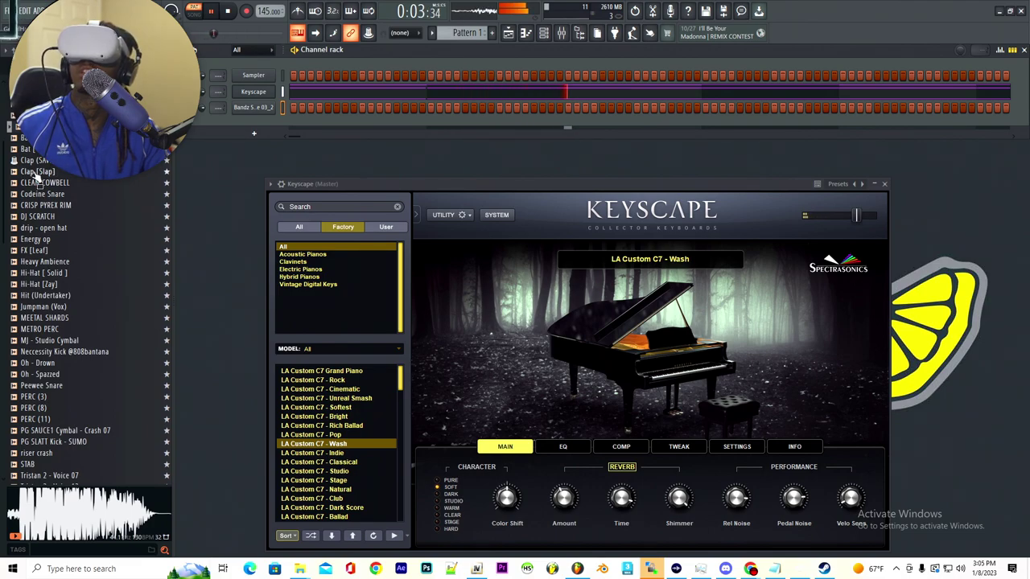
drag(42, 161, 261, 109)
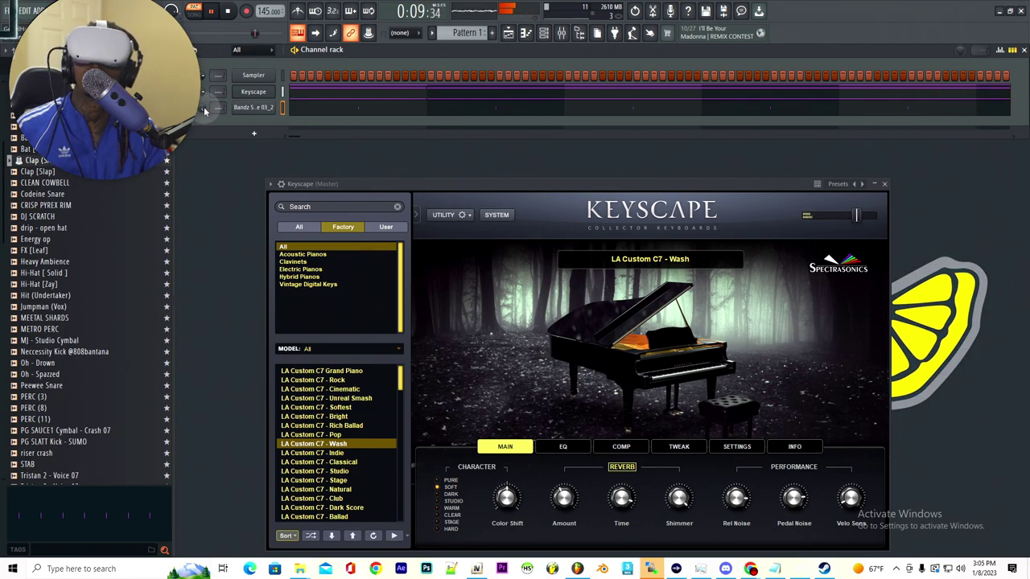
Step: Preview the Hi-Hat [Zay] sample, add it as a new channel below the Bandz channel, and close its settings window
click(42, 285)
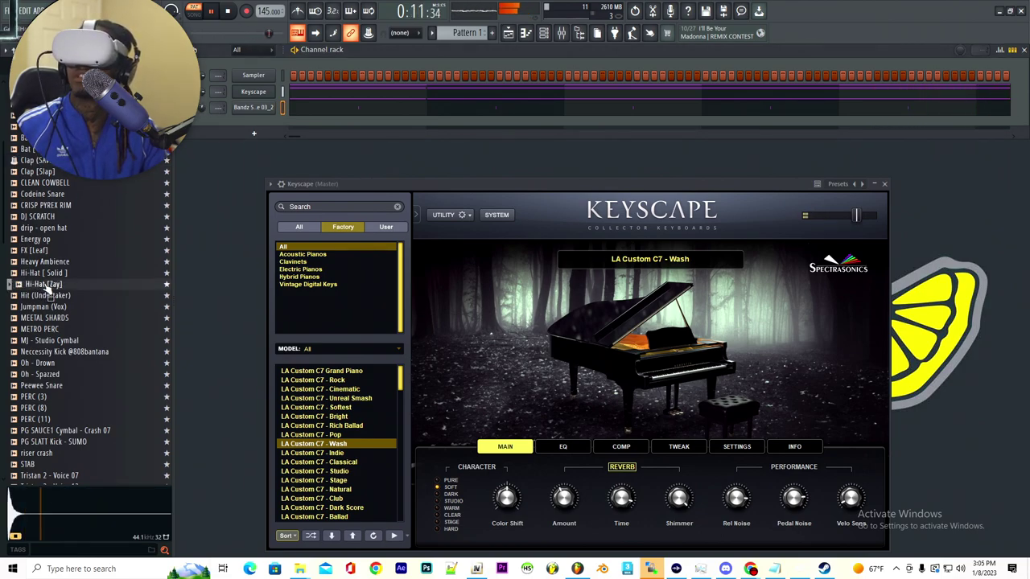
right_click(202, 109)
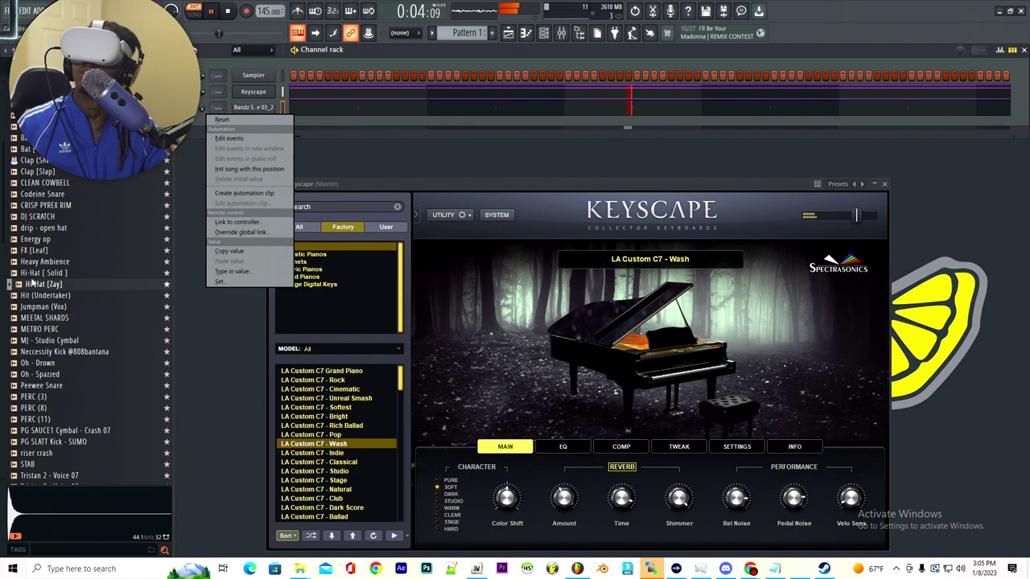
click(56, 281)
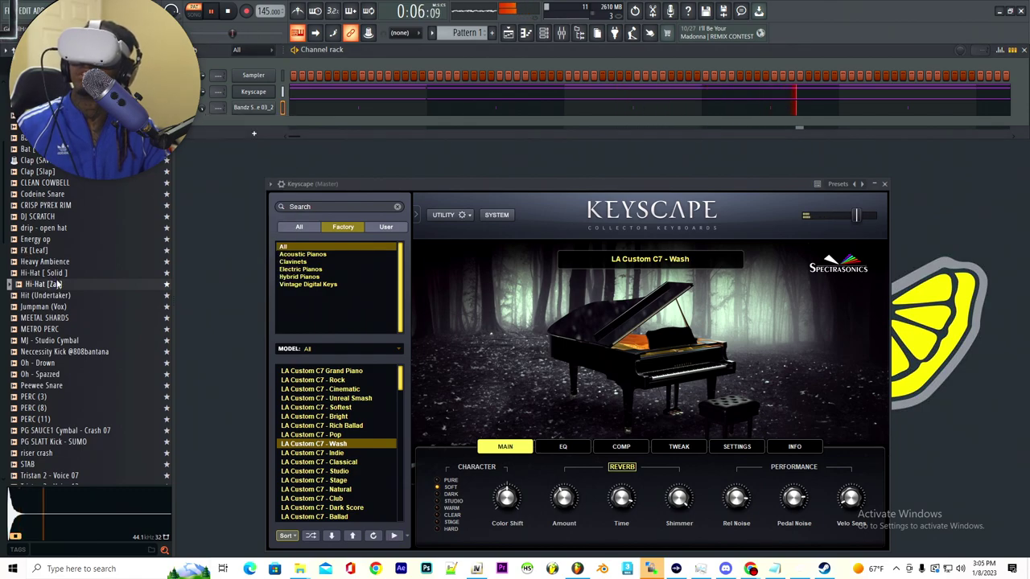
drag(58, 285, 259, 129)
click(255, 124)
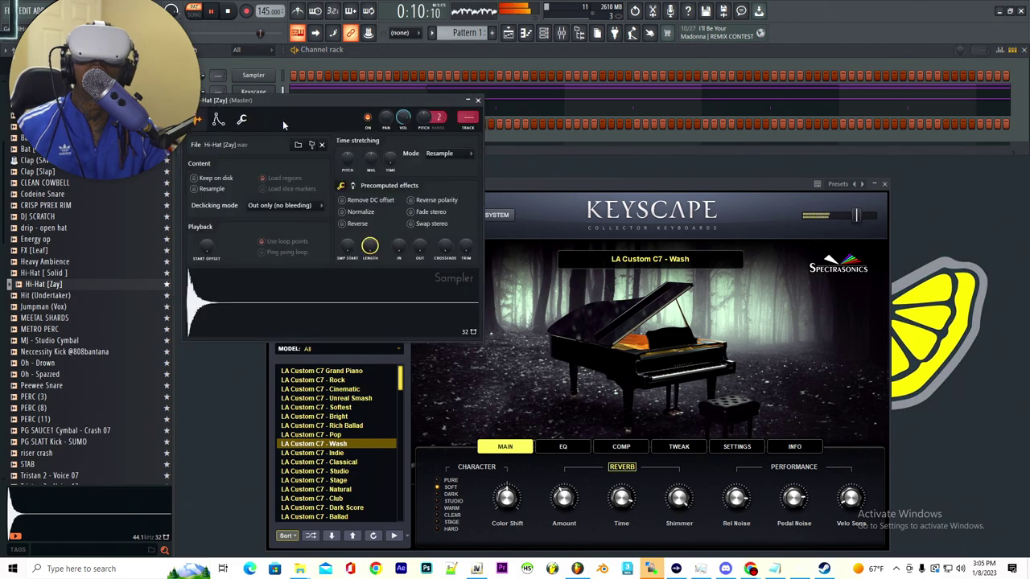
click(478, 101)
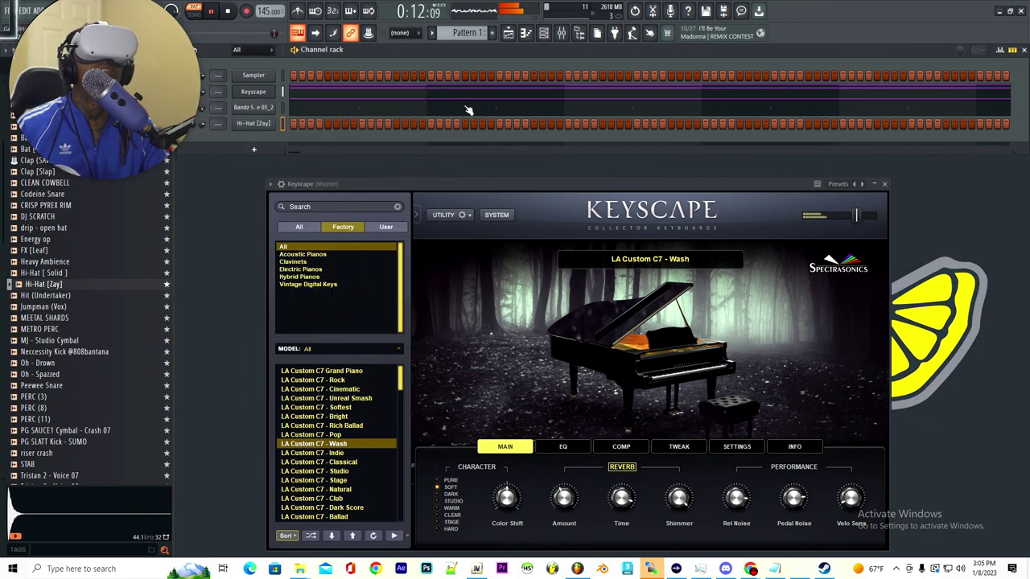
click(268, 125)
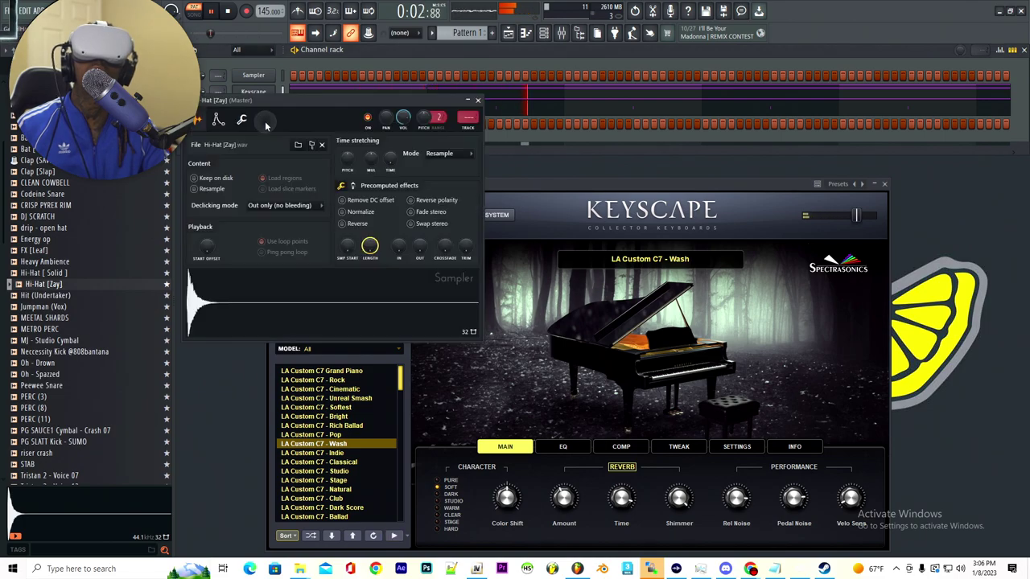
click(478, 101)
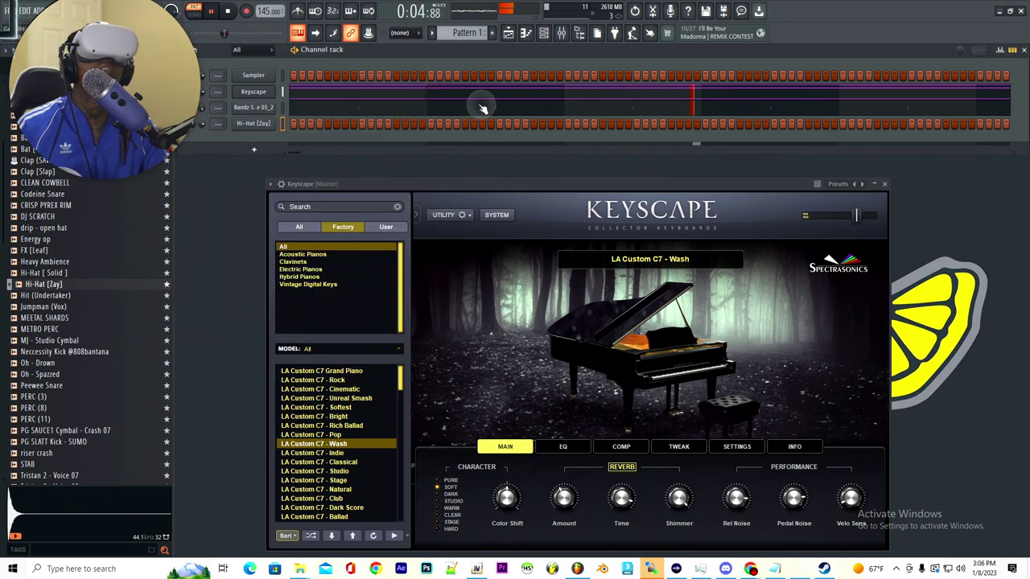
click(254, 126)
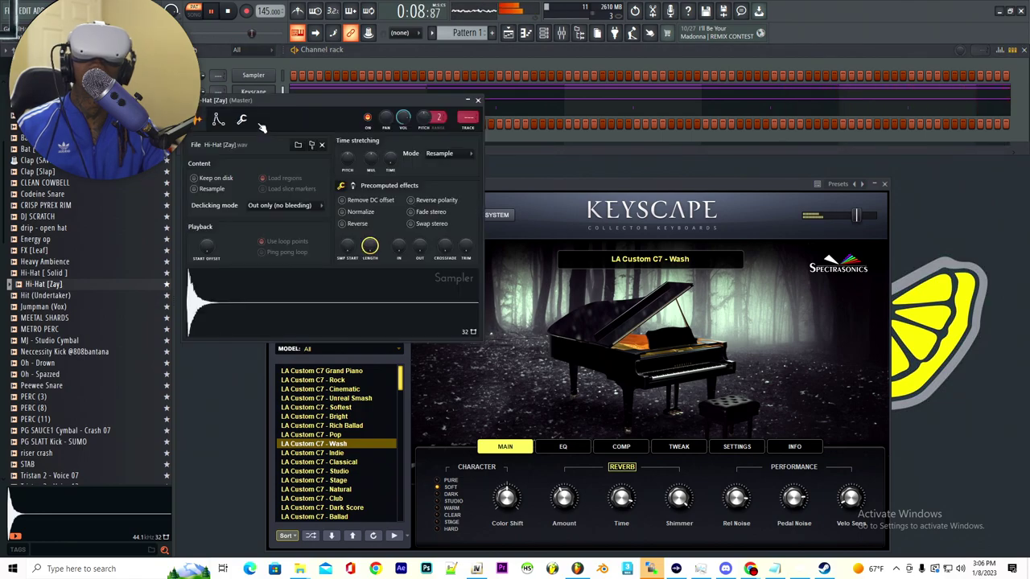
click(478, 101)
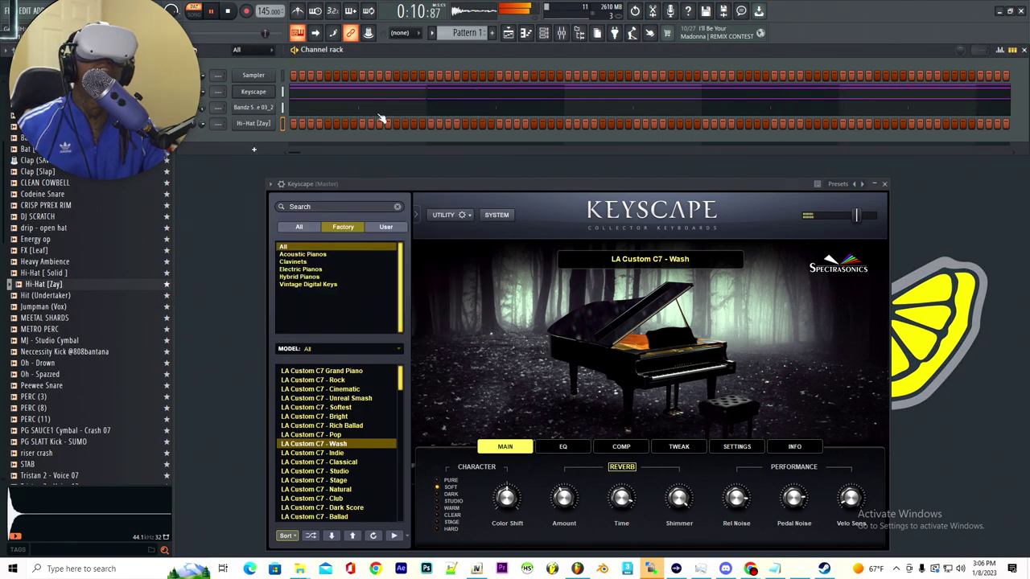
click(254, 124)
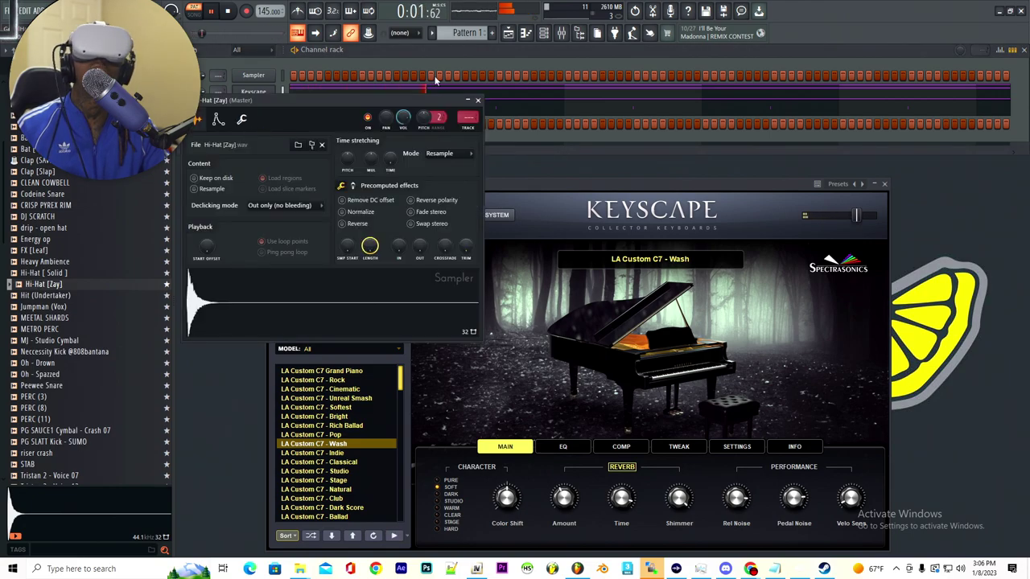
click(478, 102)
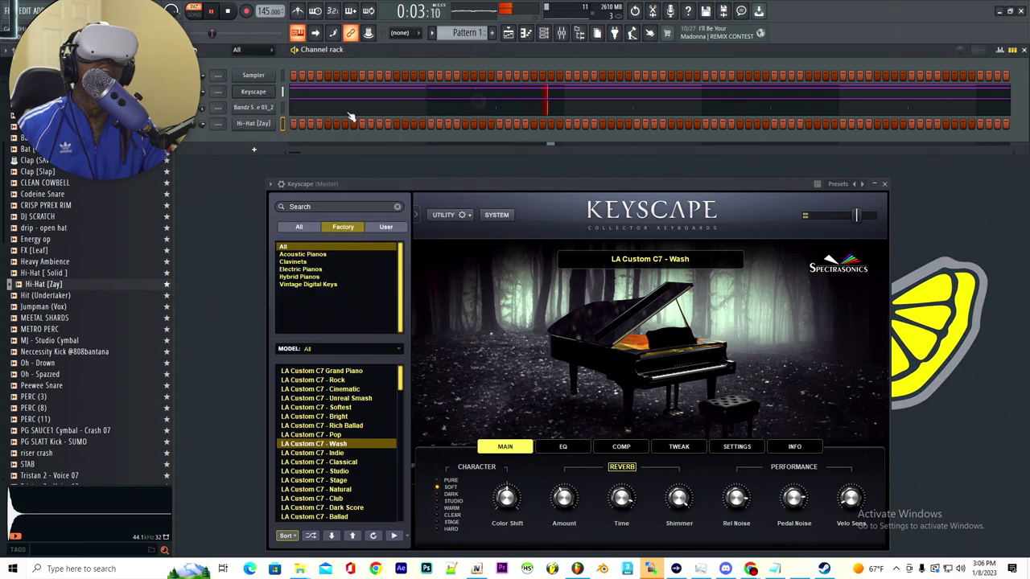
Step: Fill every second step of the Hi-Hat [Zay] channel
right_click(263, 125)
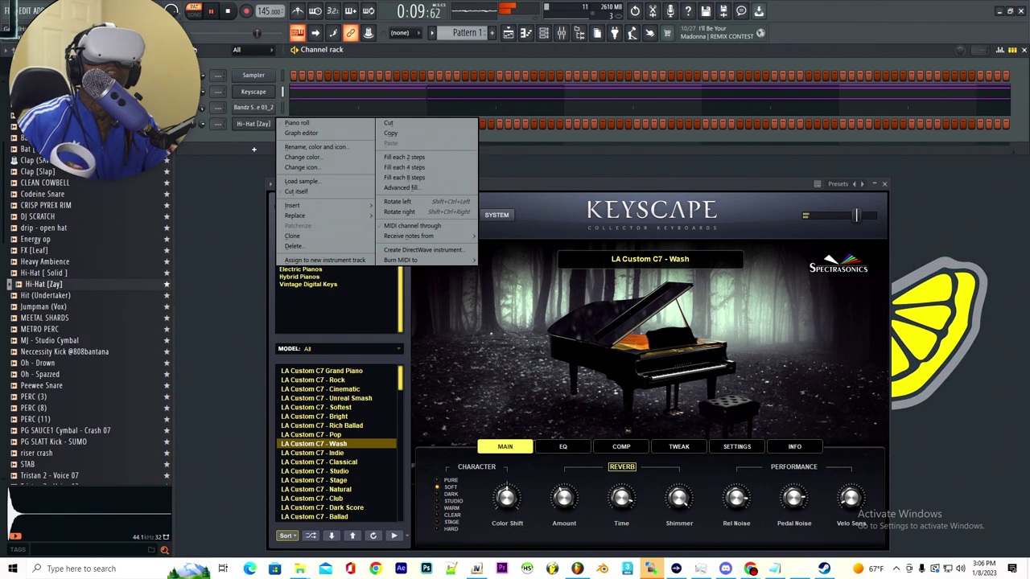
click(411, 157)
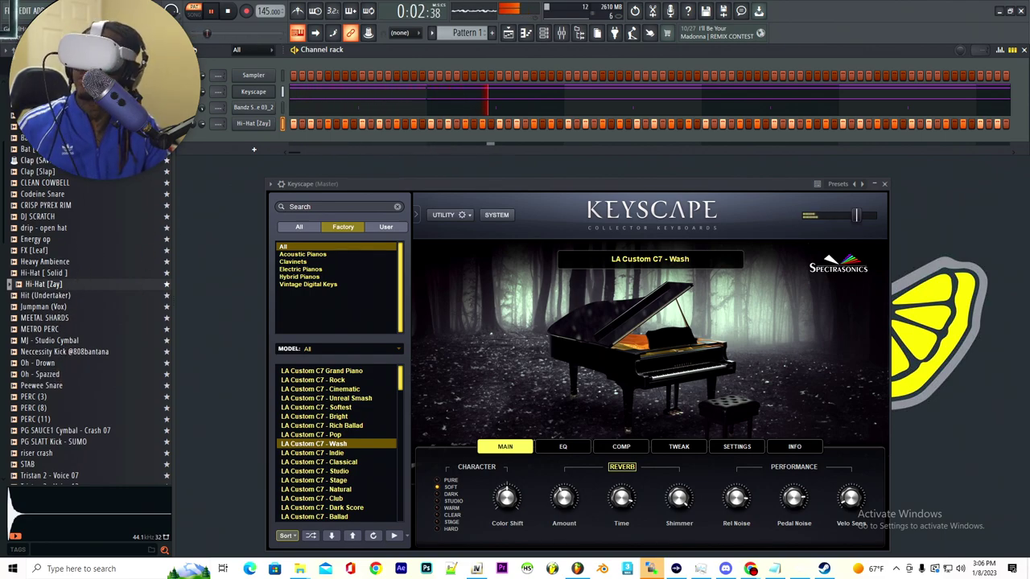
Step: Audition the starred percussion samples and add PERC (8) as a new channel below Hi-Hat [Zay]
scroll(82, 212, down, 1)
scroll(82, 212, down, 3)
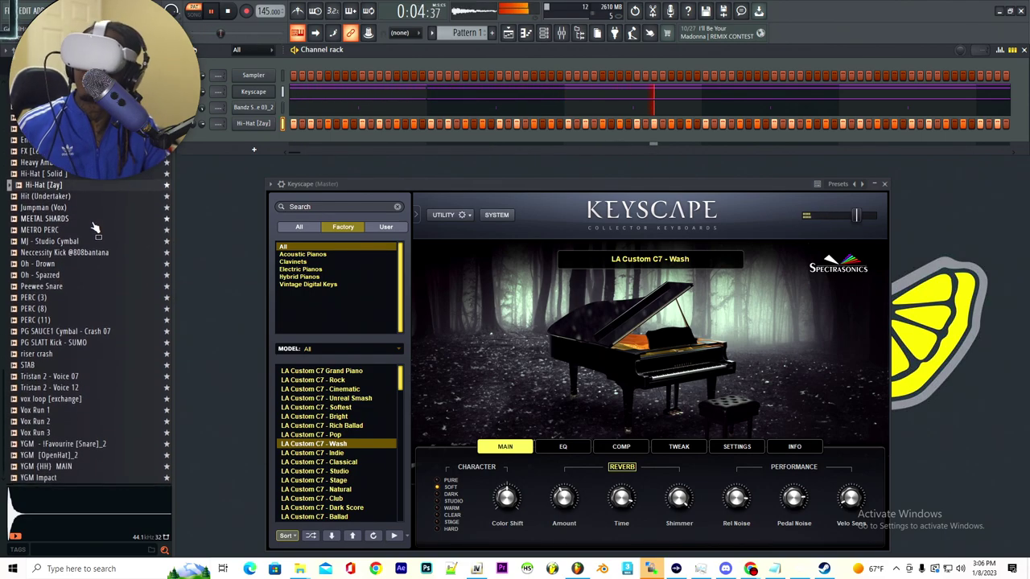
scroll(50, 322, up, 1)
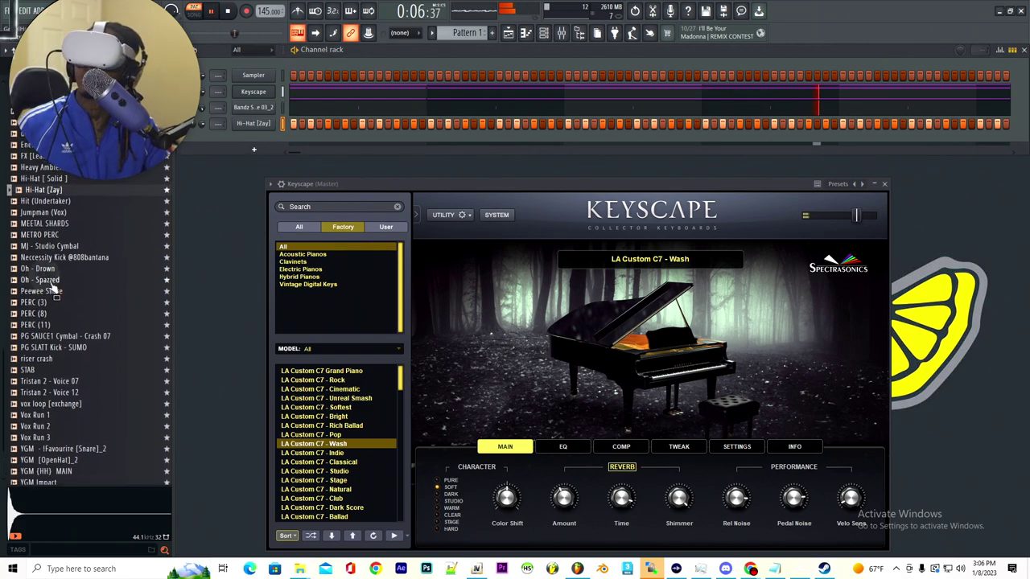
click(58, 332)
click(53, 356)
click(51, 334)
drag(54, 338, 264, 140)
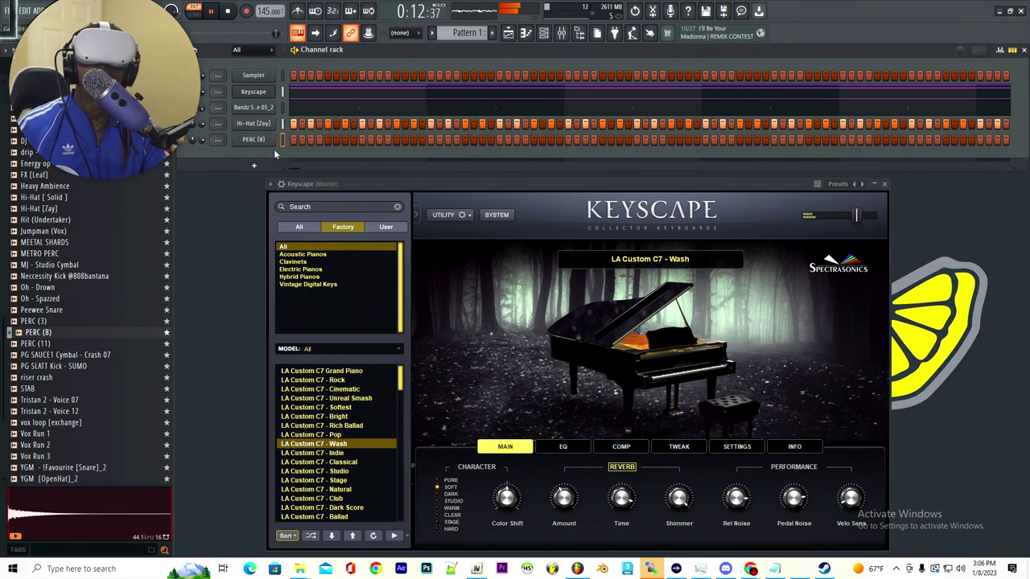
Step: Fill every eighth step of the PERC (8) channel, check its sampler settings, and close them
right_click(267, 142)
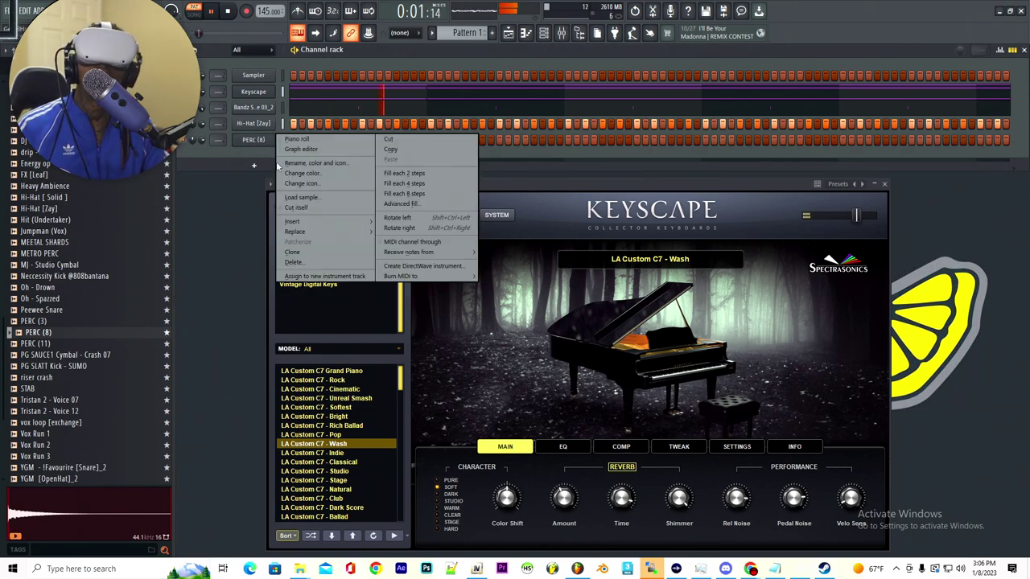
click(409, 194)
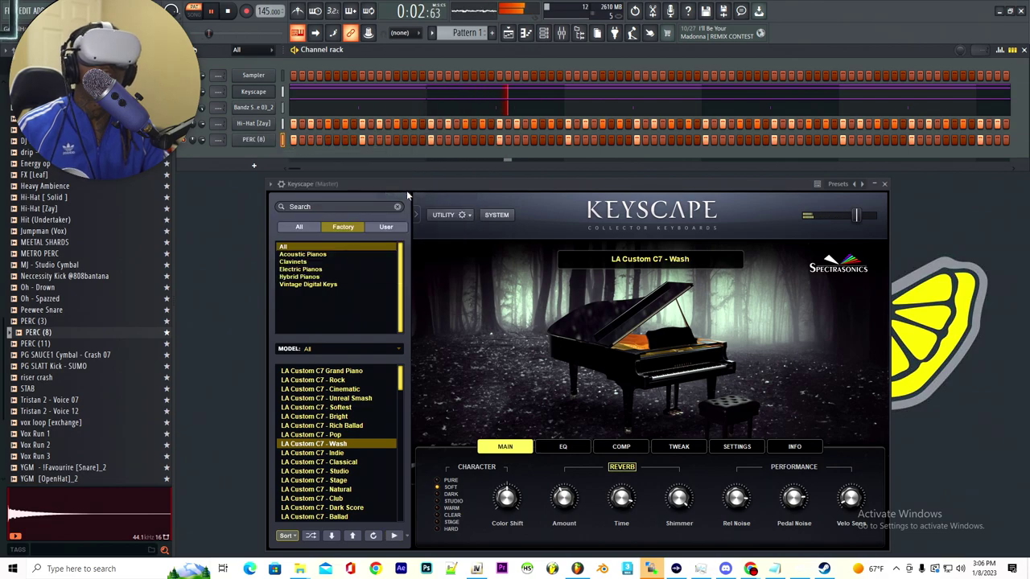
click(261, 144)
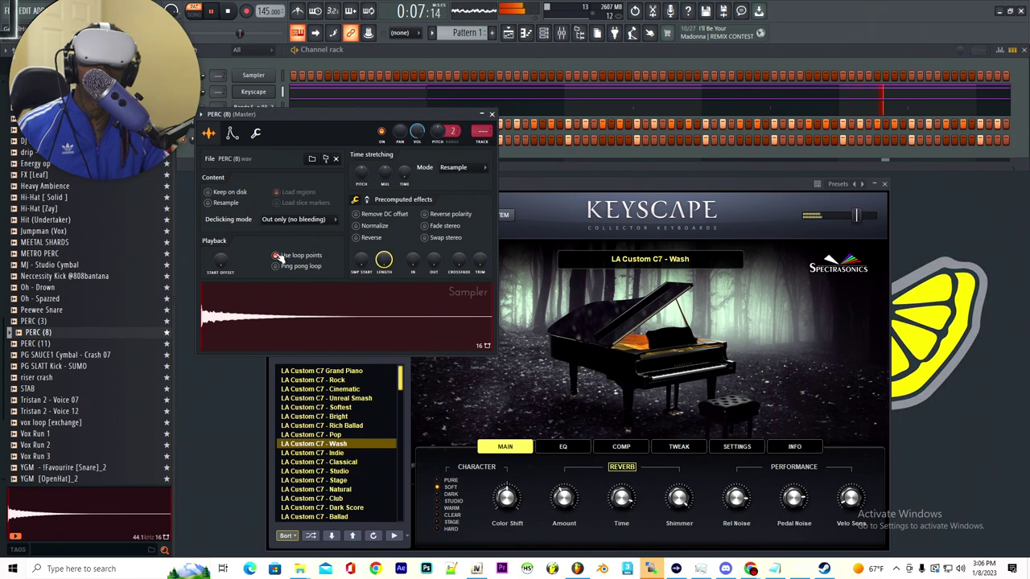
click(492, 114)
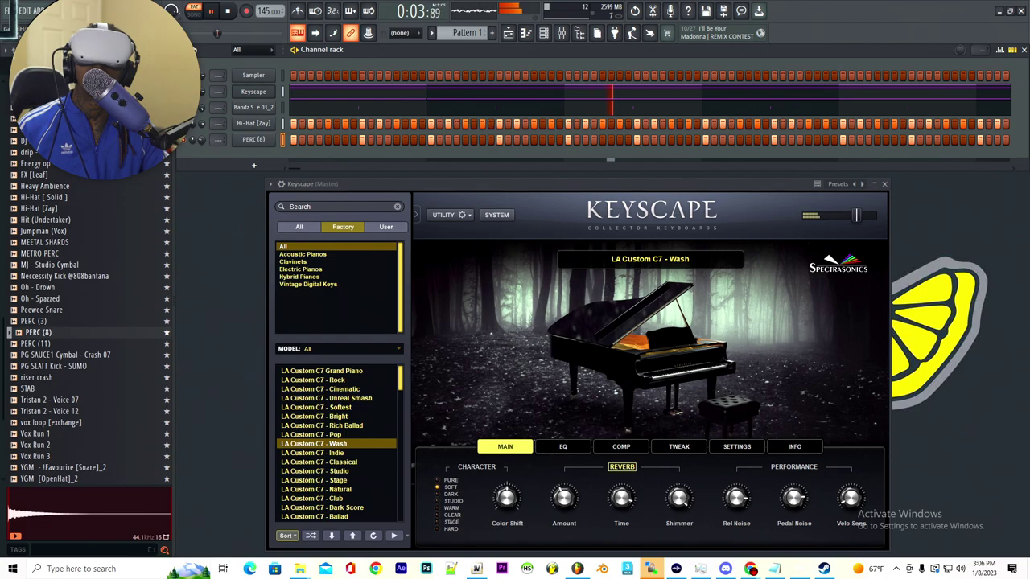
Step: Audition more starred samples and add Peewee Snare as a new channel between the Bandz and Hi-Hat [Zay] channels
click(45, 366)
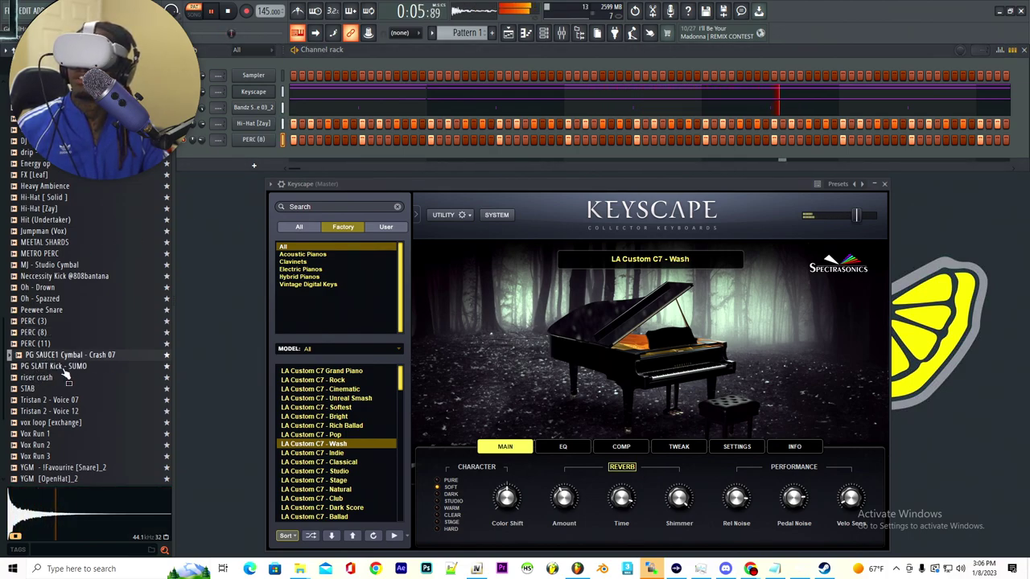
click(61, 322)
click(56, 310)
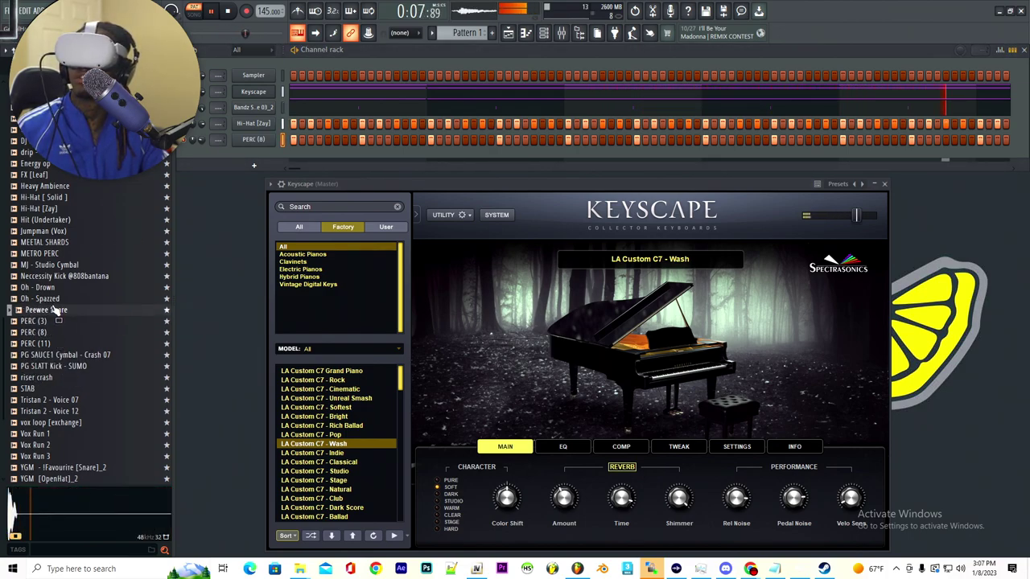
drag(57, 312, 260, 123)
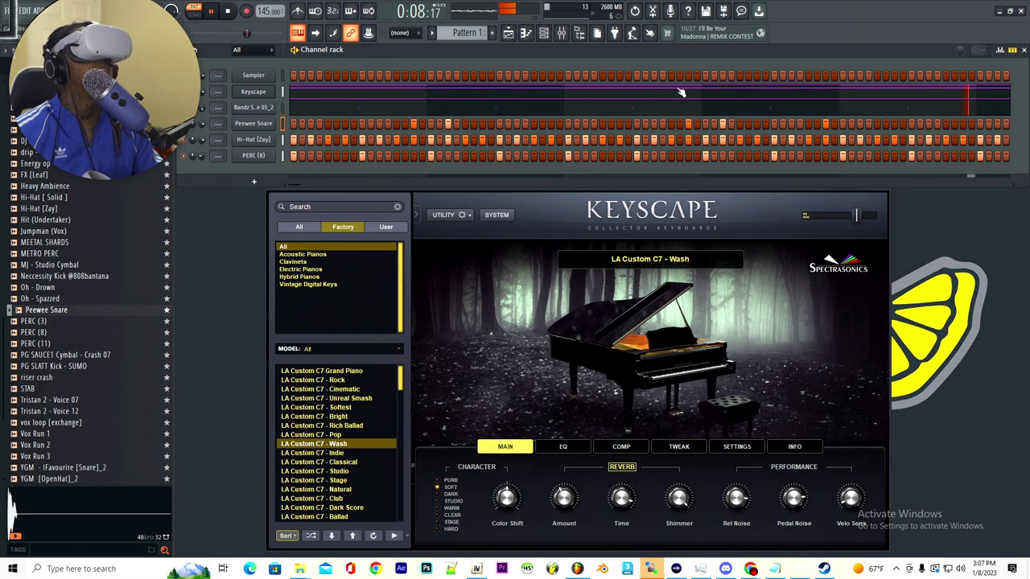
Step: Add the Hit (Undertaker) sample as a new channel between Keyscape and the Bandz channel
click(48, 210)
drag(78, 225, 260, 109)
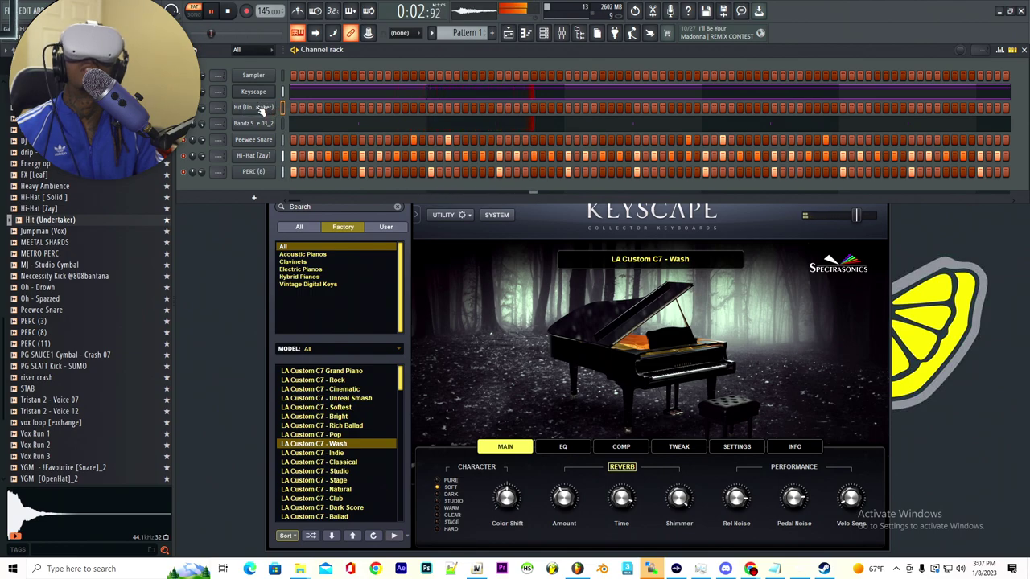
click(543, 33)
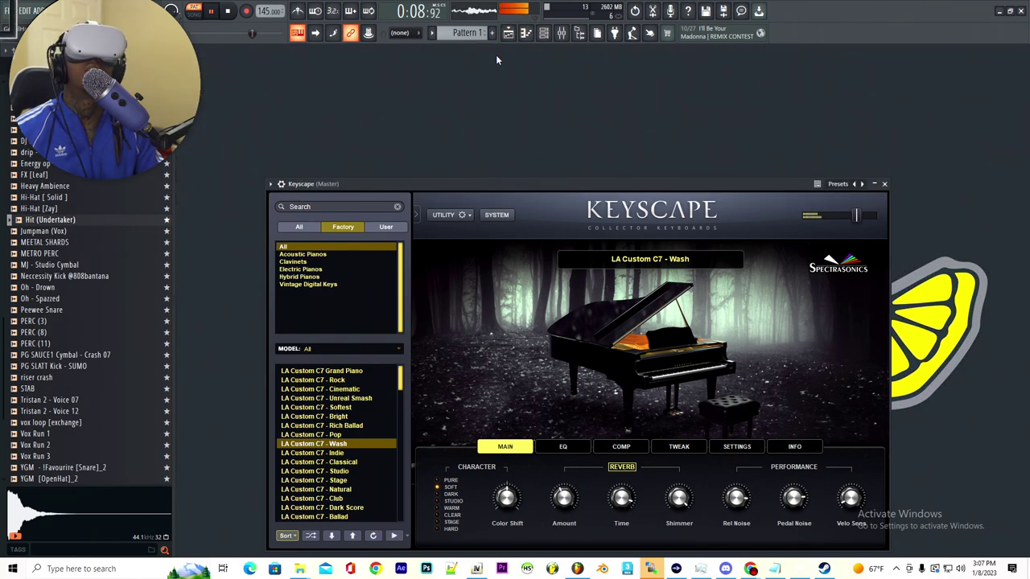
click(544, 33)
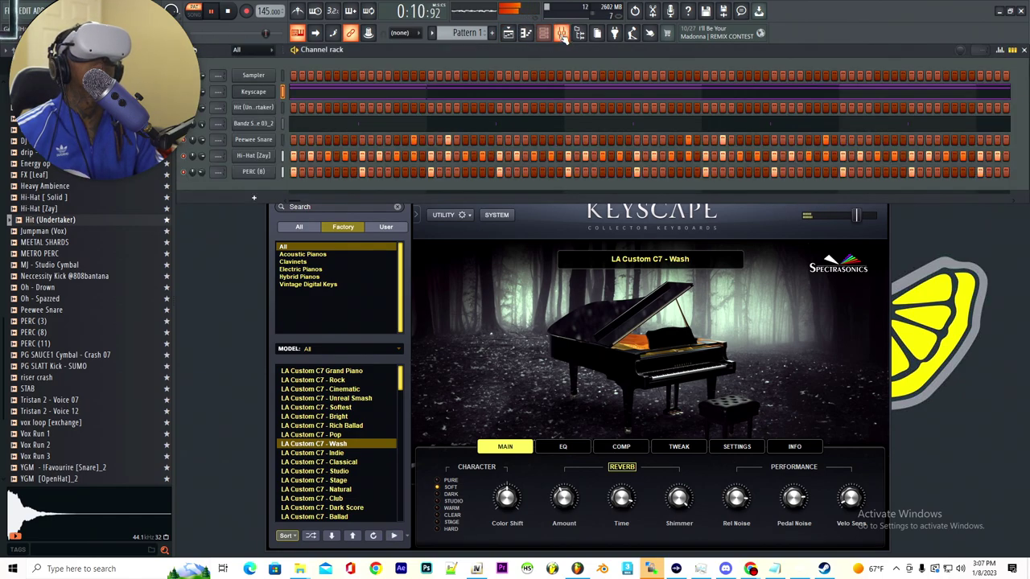
click(525, 36)
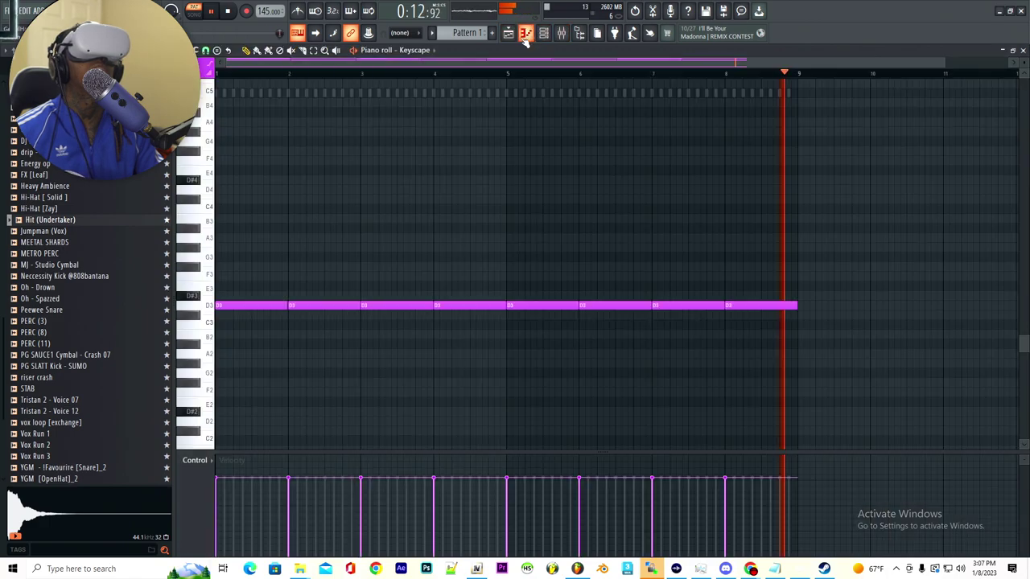
click(1024, 50)
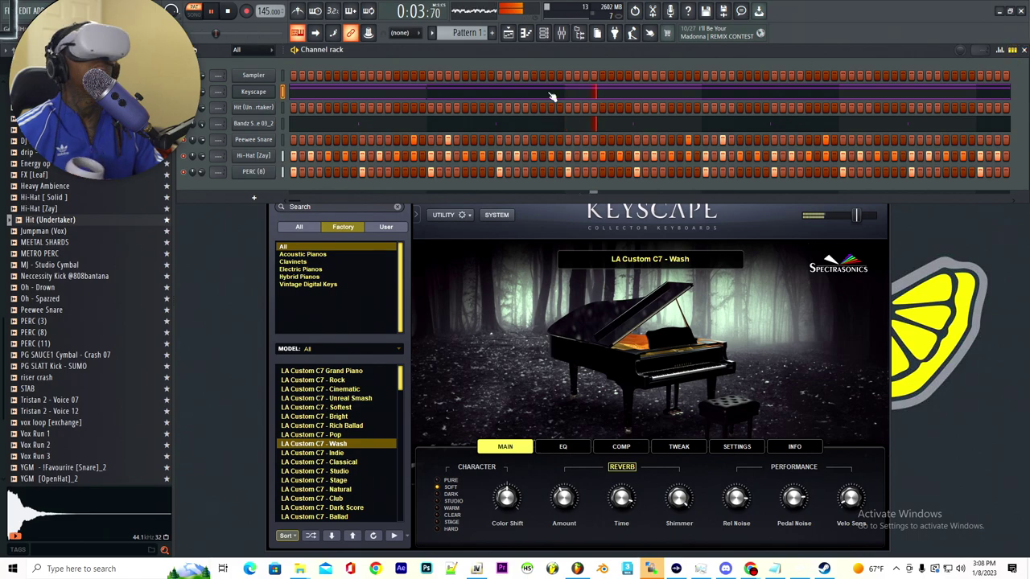
Step: In the Hit (Undertaker) piano roll, draw two B4 notes about four bars long, starting at bars 1 and 5, and close it
right_click(266, 112)
click(312, 105)
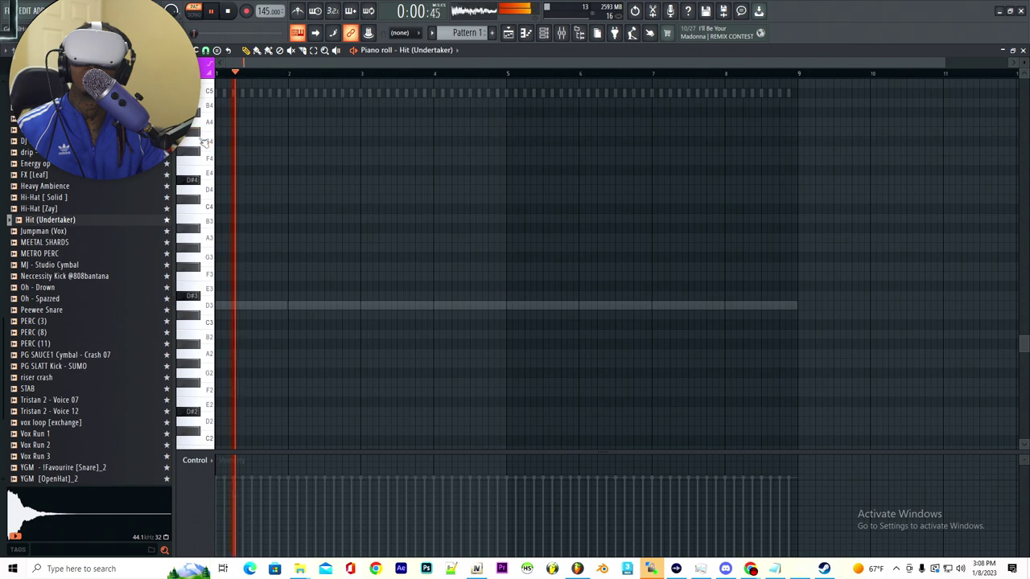
scroll(201, 161, up, 3)
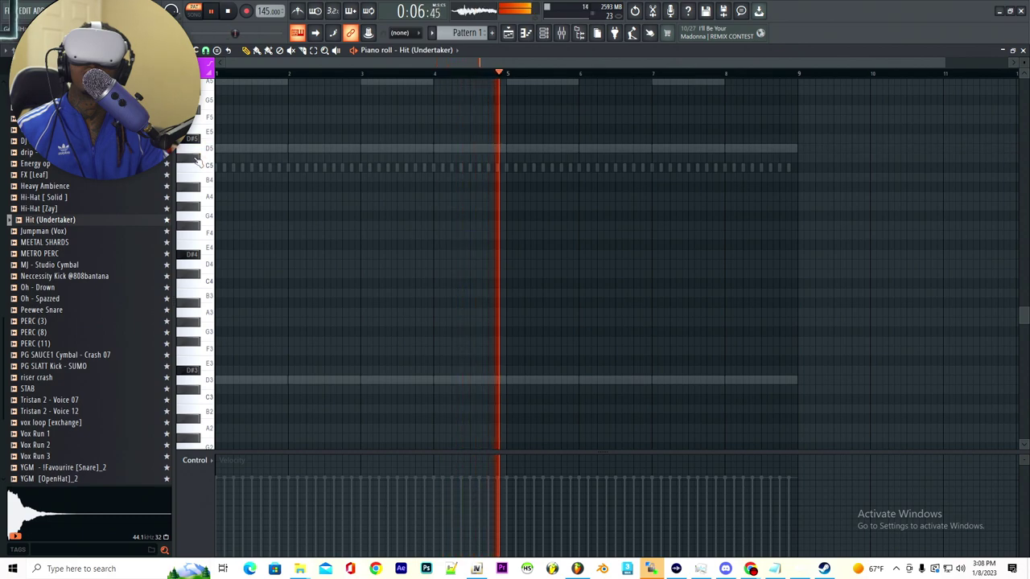
click(240, 177)
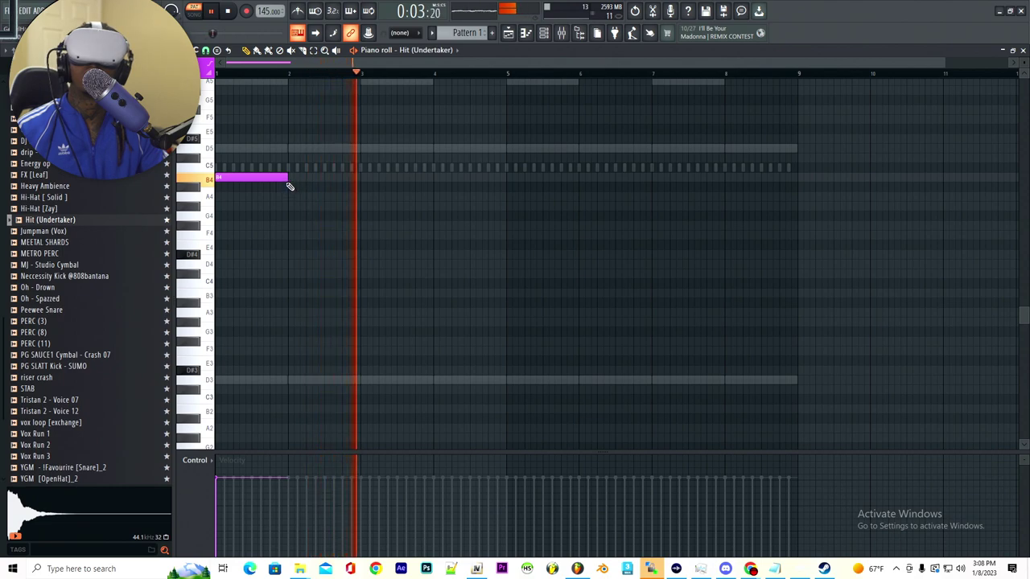
drag(288, 177, 507, 183)
click(507, 177)
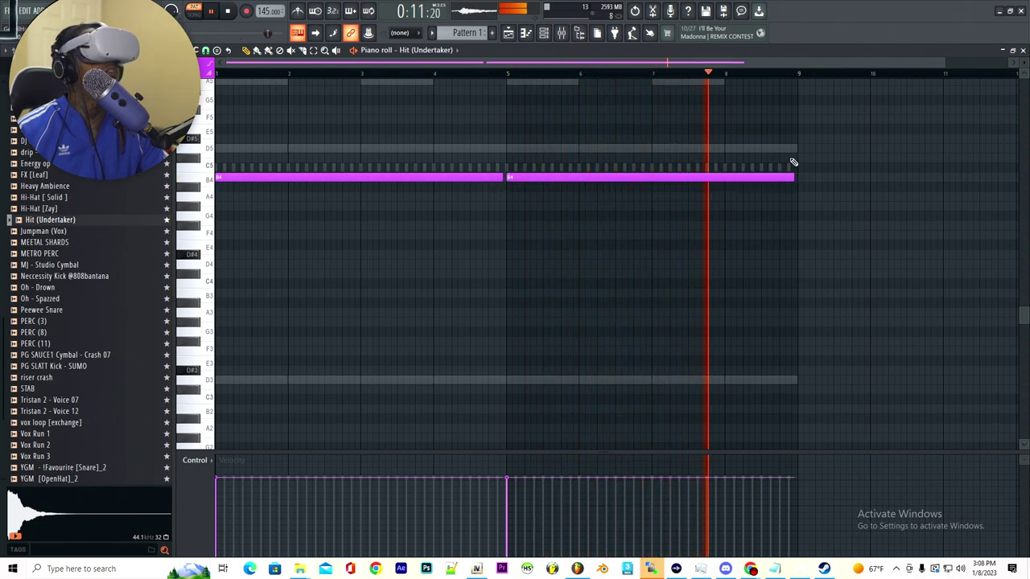
click(1023, 50)
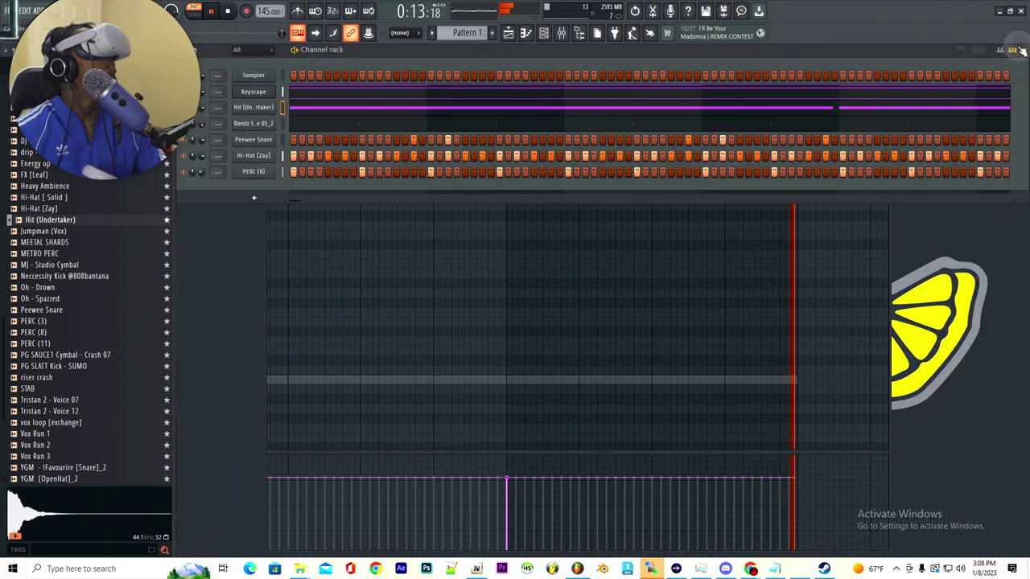
Step: Audition DJ SCRATCH and Energy op, and add Energy op as a new channel above Peewee Snare
scroll(65, 237, up, 2)
scroll(63, 233, up, 1)
click(56, 241)
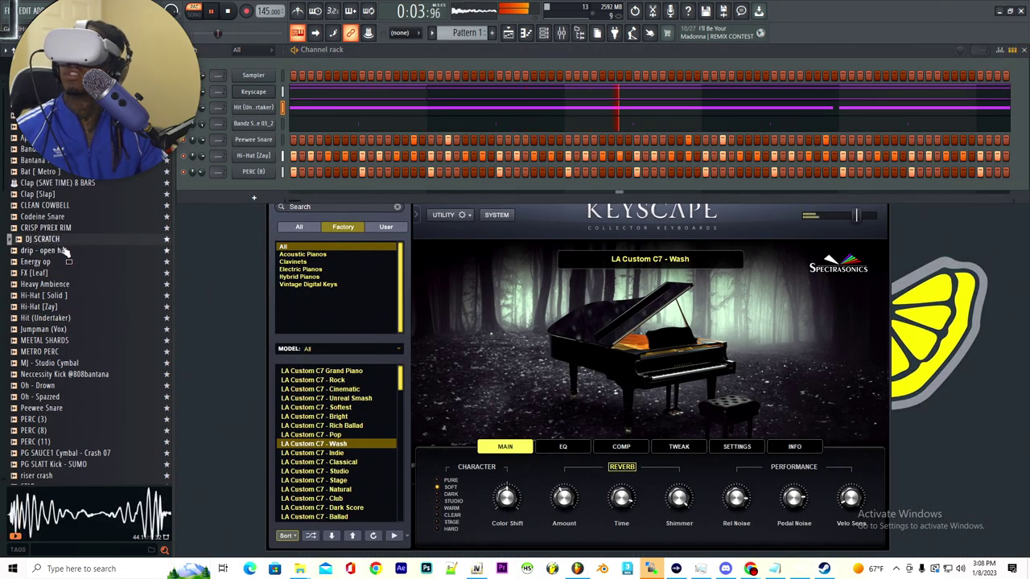
click(69, 261)
drag(61, 268, 259, 146)
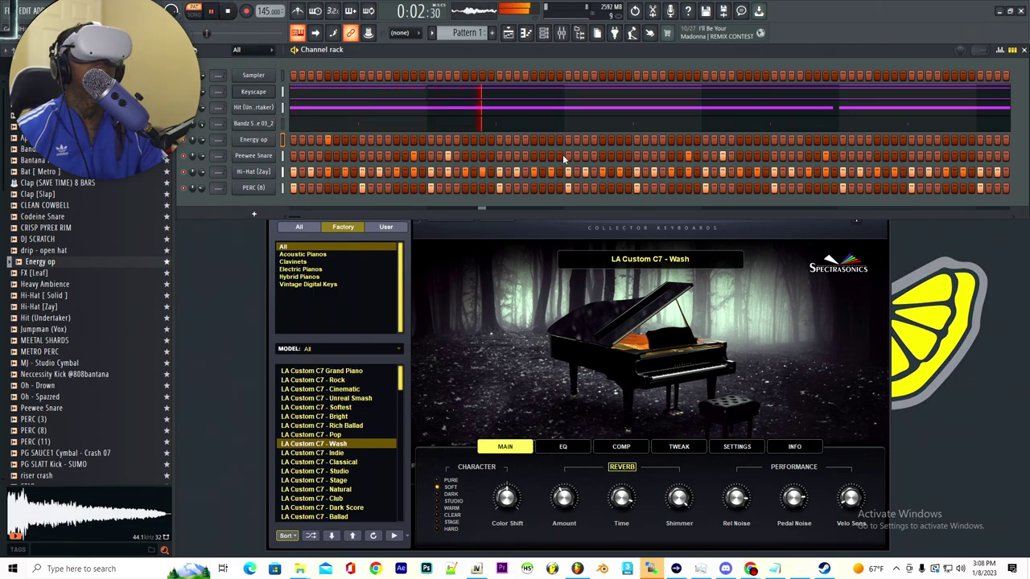
Step: Place Energy op hits on steps 37 and 61, and continue the same spacing through the remaining bars of the pattern
click(602, 141)
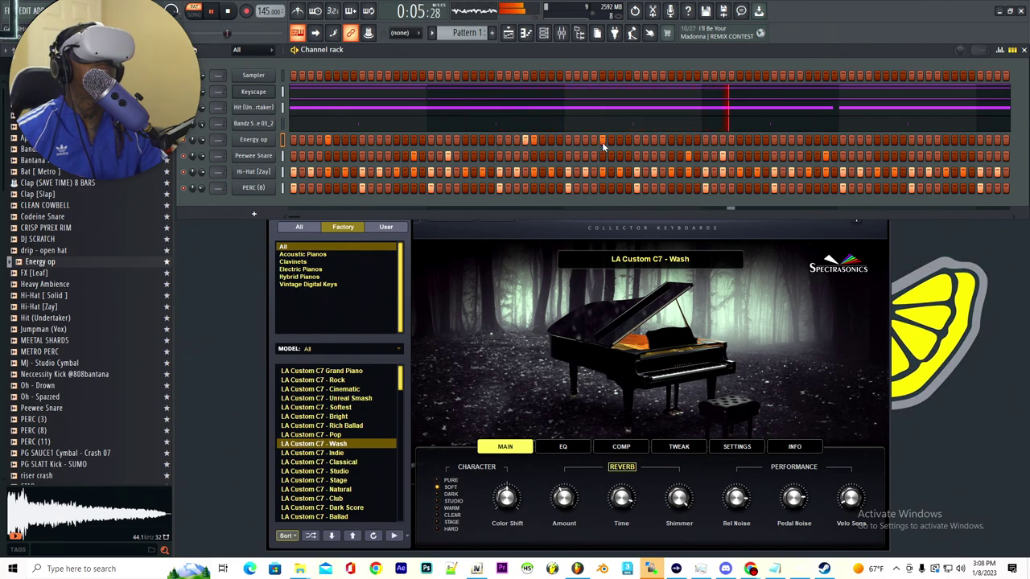
click(808, 142)
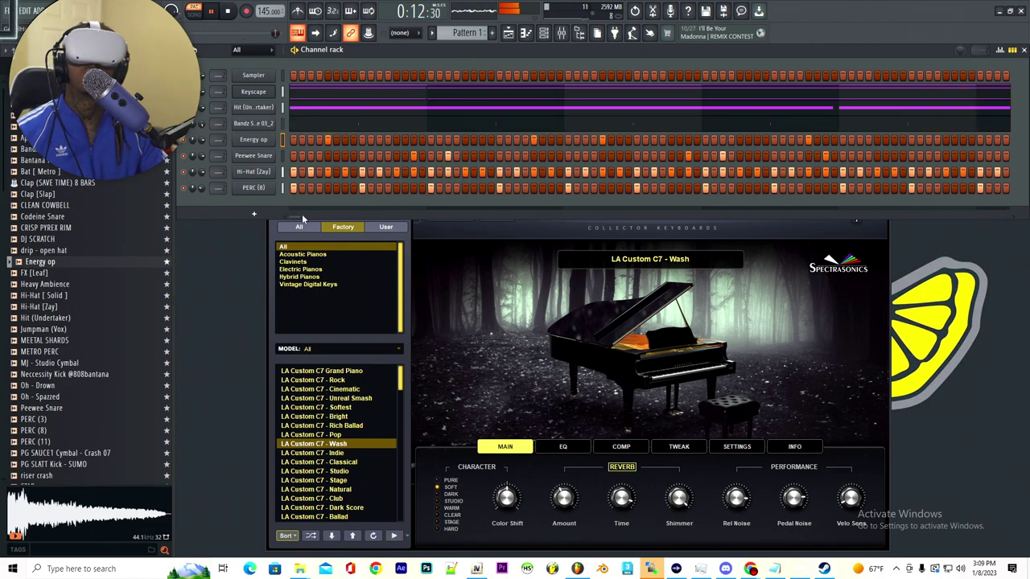
drag(299, 211, 348, 215)
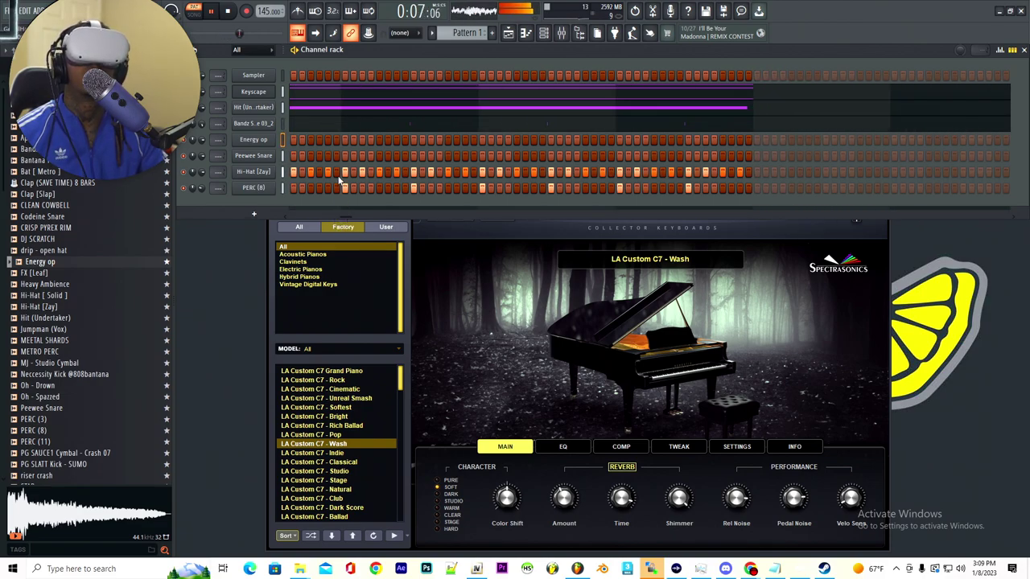
click(447, 141)
click(517, 141)
click(722, 141)
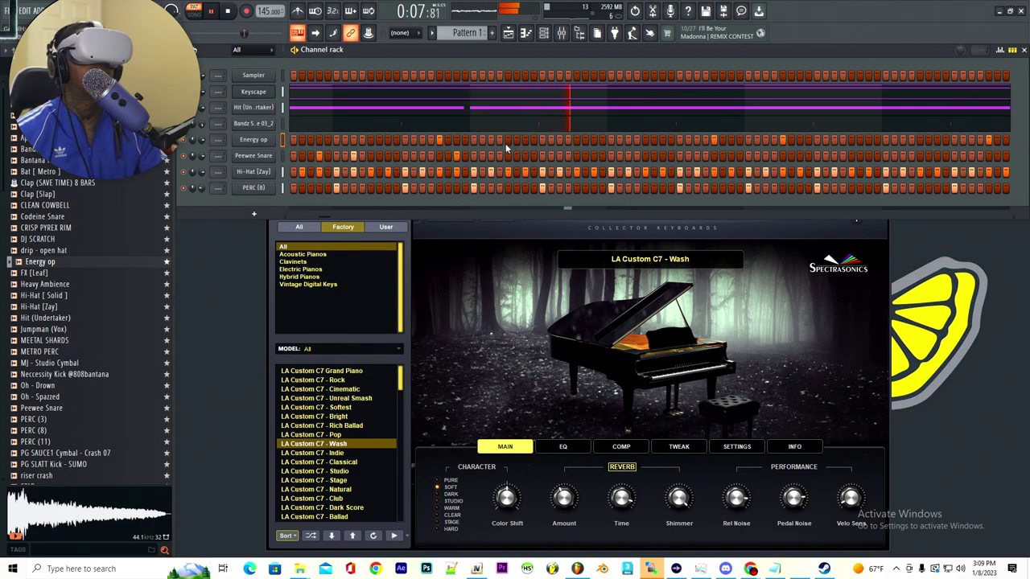
Step: Audition CLEAN COWBELL, Codeine Snare and CRISP PYREX RIM, and replace the Peewee Snare channel's sample with Codeine Snare
click(64, 217)
click(67, 206)
click(70, 218)
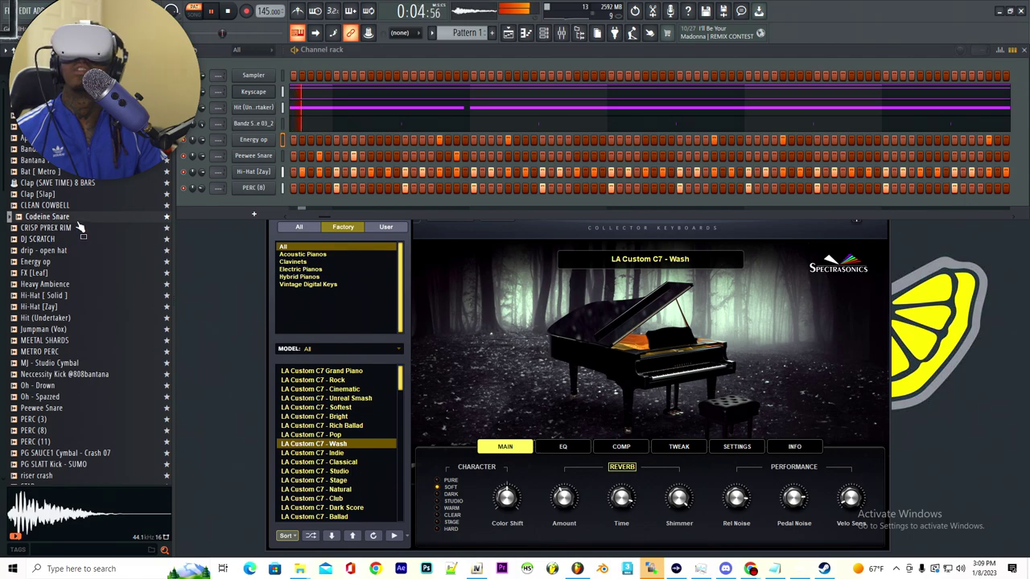
click(81, 229)
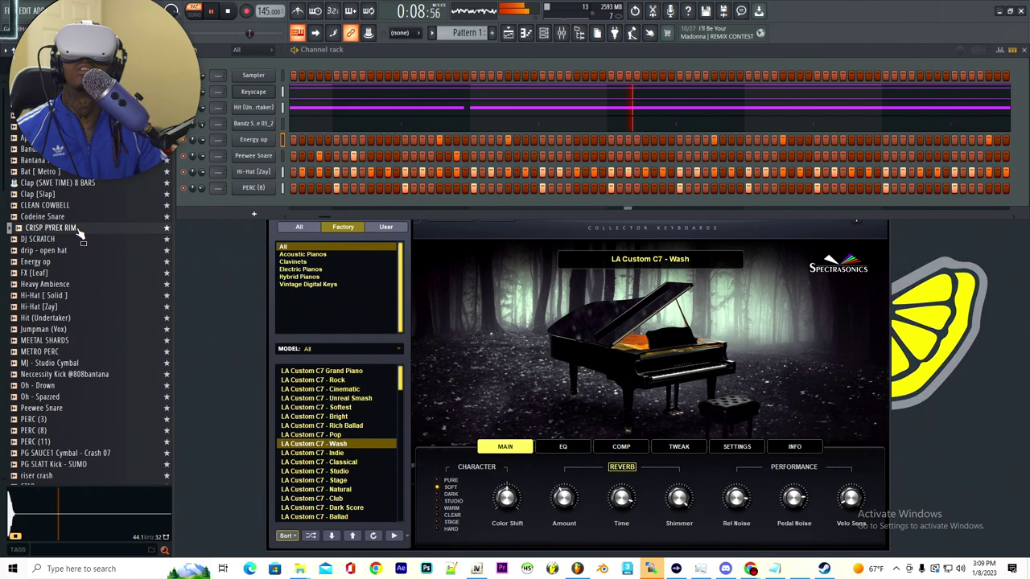
click(63, 219)
drag(88, 217, 254, 157)
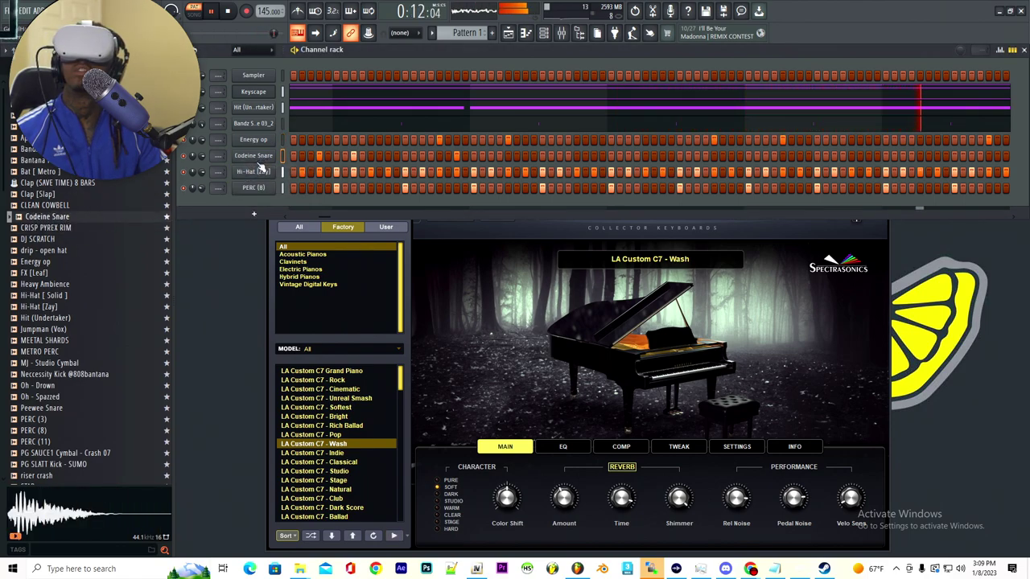
Step: Audition Bat [ Metro ] and Clap [Slap], and replace the Bandz channel's sample with Clap [Slap]
click(115, 161)
click(112, 150)
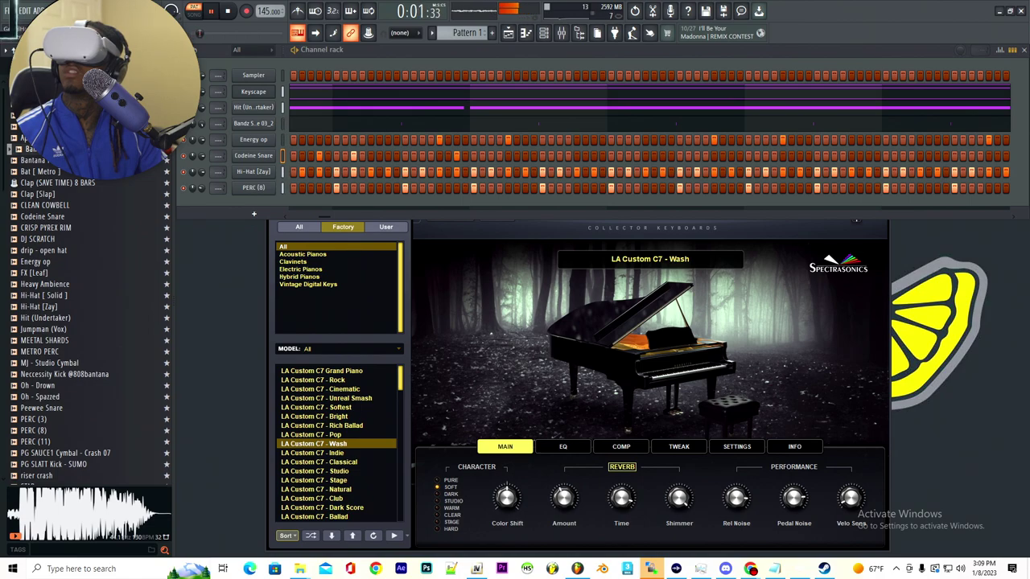
click(62, 173)
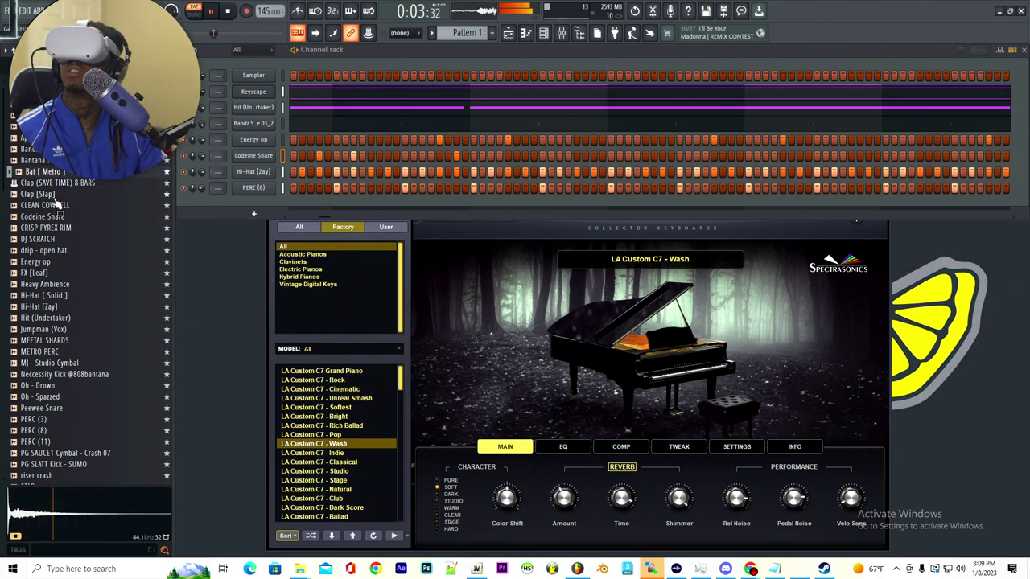
click(52, 198)
drag(256, 126, 259, 127)
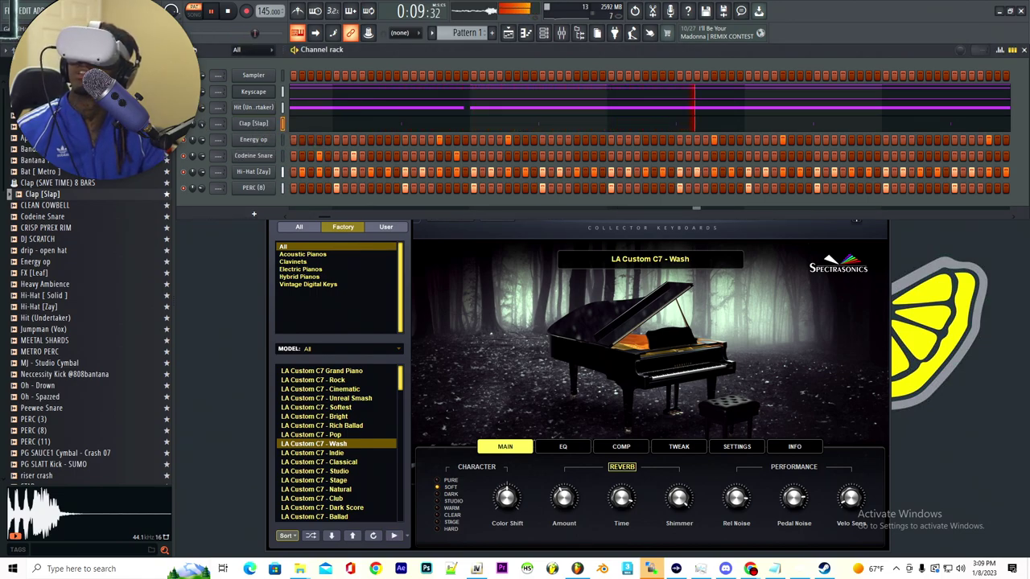
Step: Load the 808 5 sample into the empty Sampler channel and open that channel's piano roll
click(42, 116)
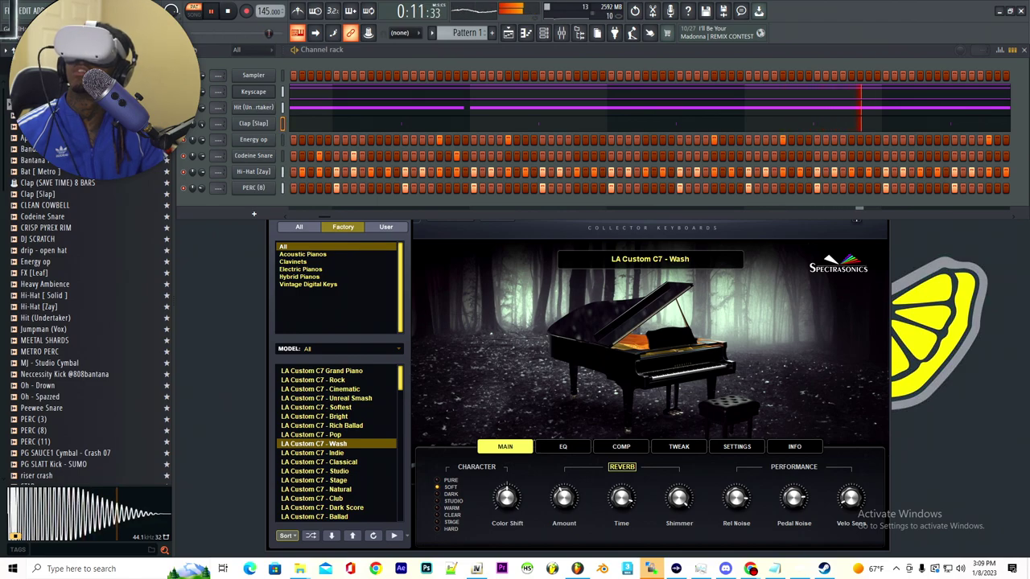
drag(256, 76, 259, 80)
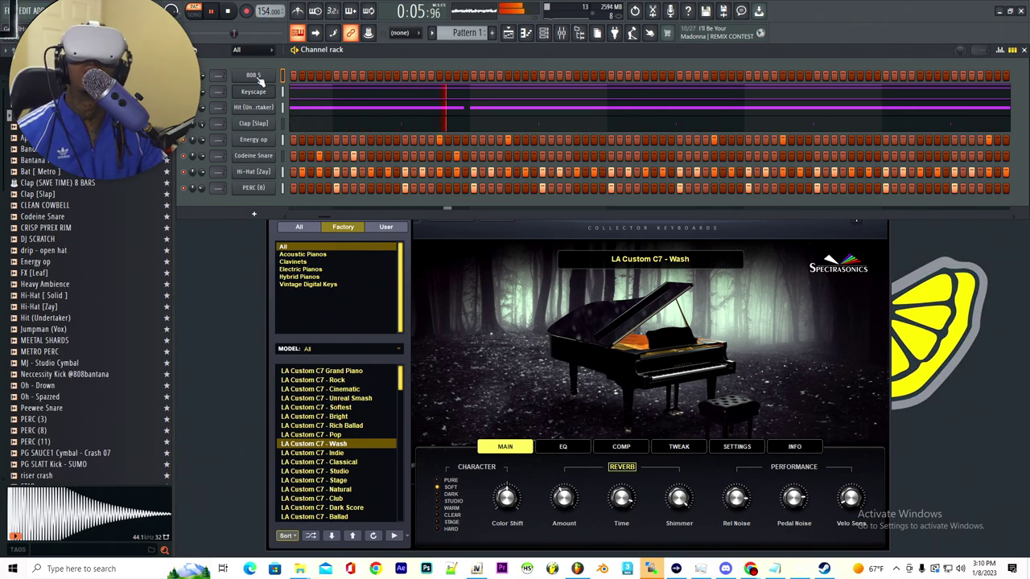
click(260, 75)
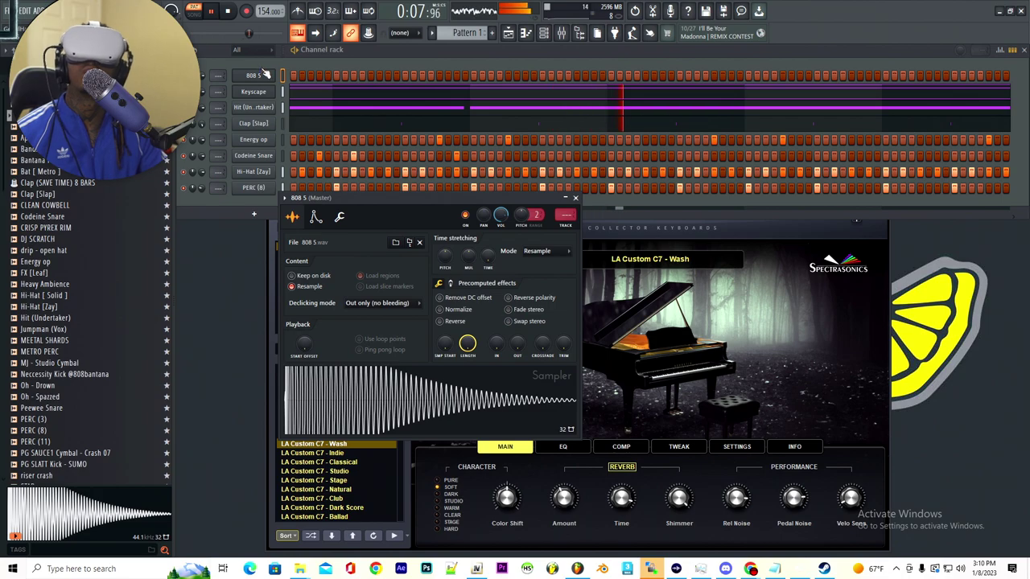
right_click(258, 77)
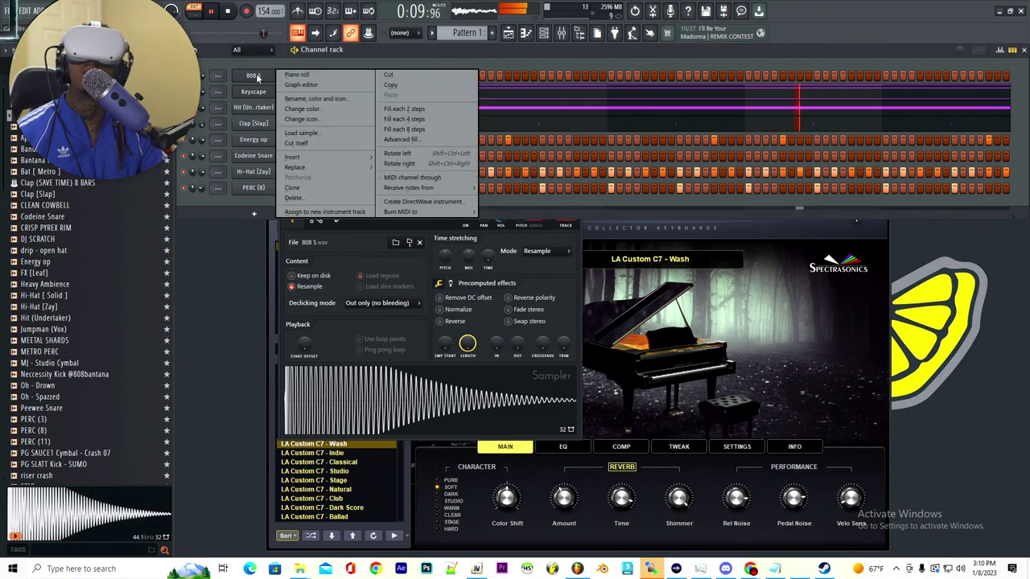
click(319, 76)
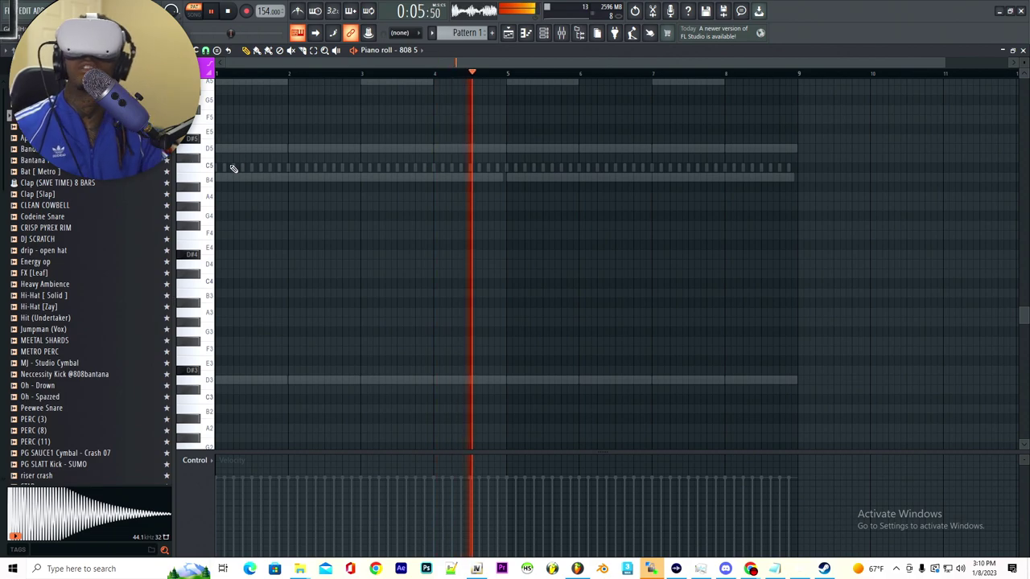
Step: Draw a D5 note at the start of bar 1 for the 808 5, shorten it to about half a bar, and close the piano roll
scroll(241, 177, up, 5)
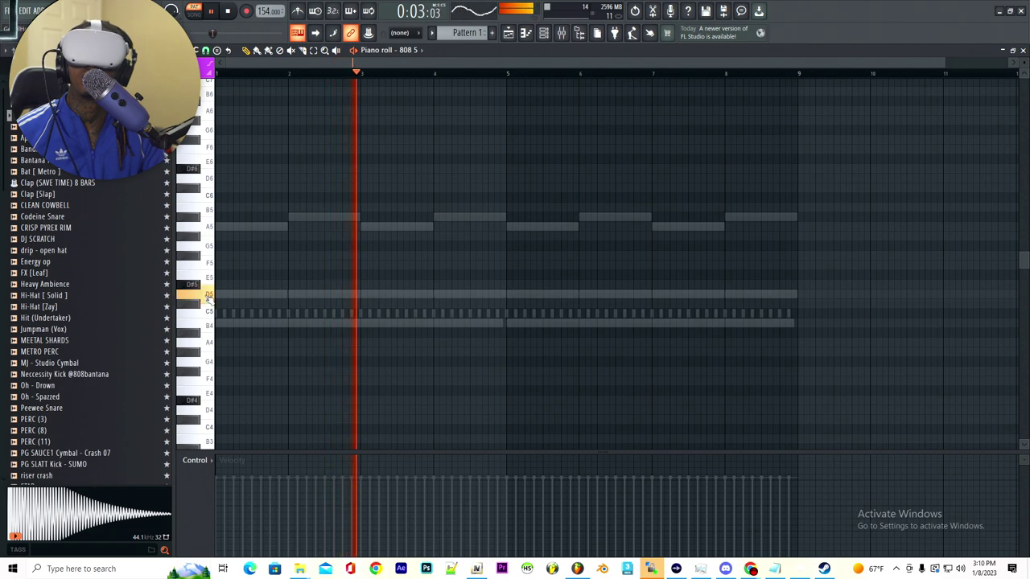
click(208, 330)
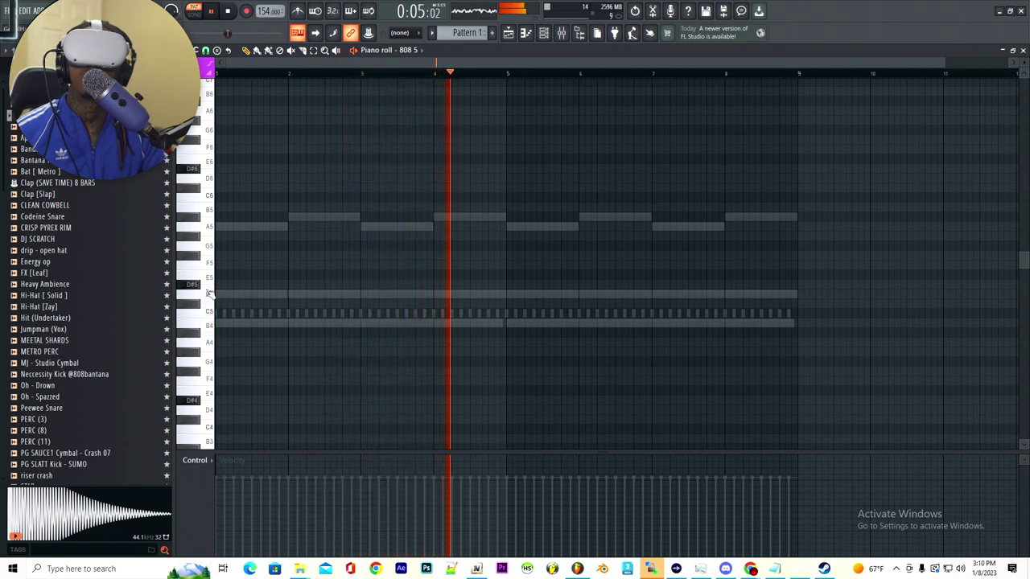
mouse_move(223, 297)
mouse_down()
mouse_move(230, 287)
mouse_move(204, 303)
mouse_up()
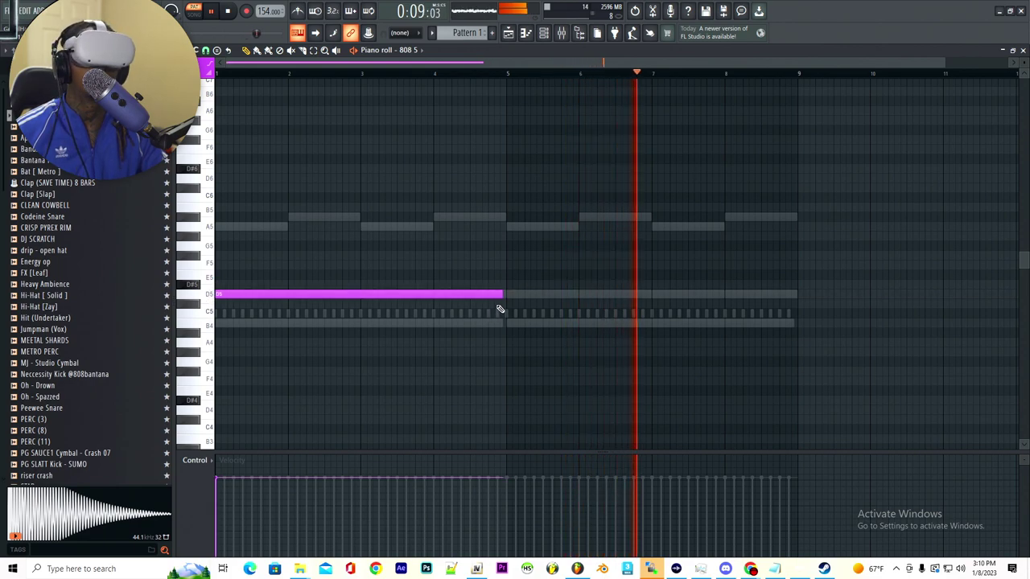
drag(502, 293, 253, 296)
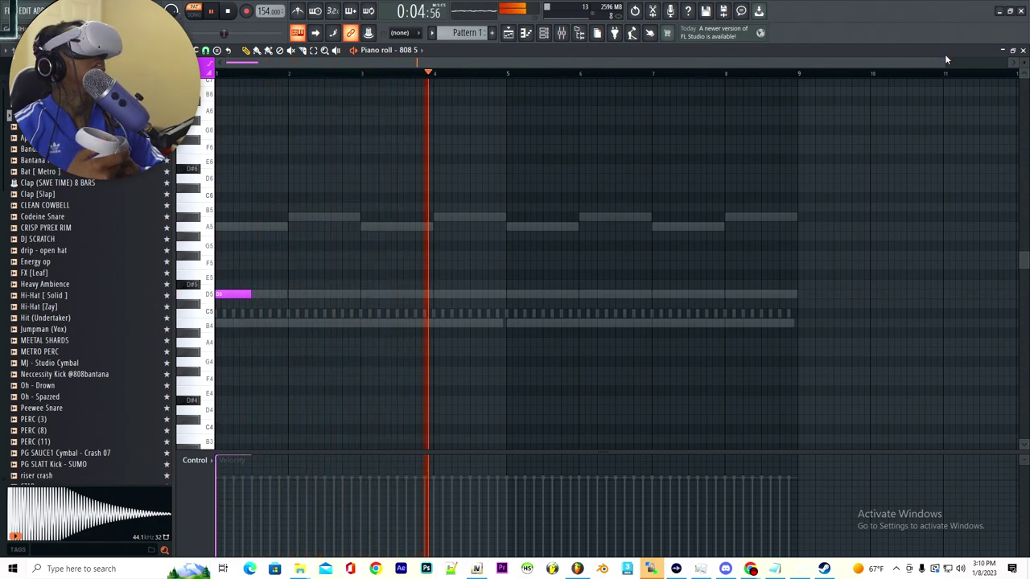
click(1023, 50)
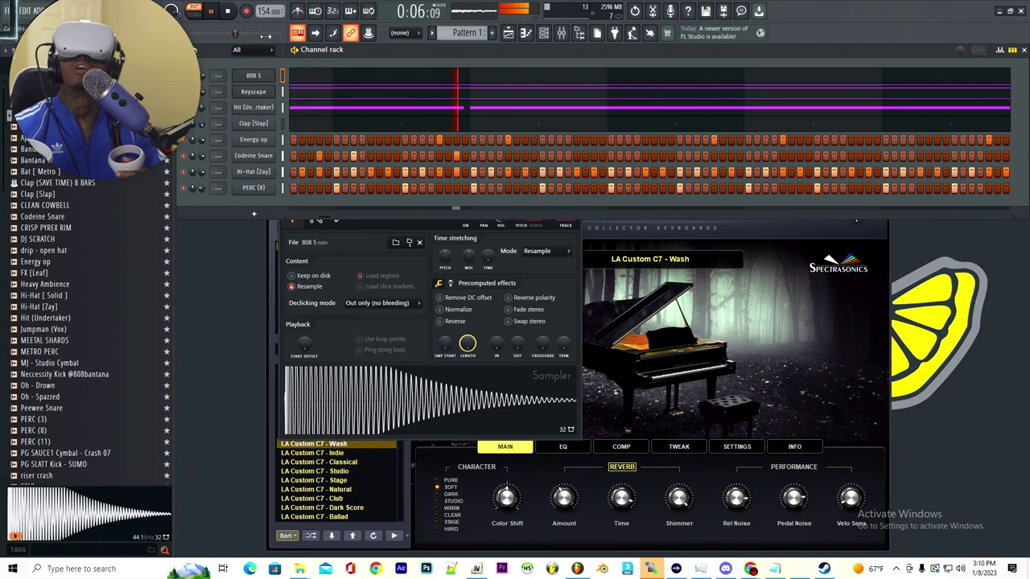
Step: Make the 808 5 channel cut itself so that its notes do not overlap
click(301, 80)
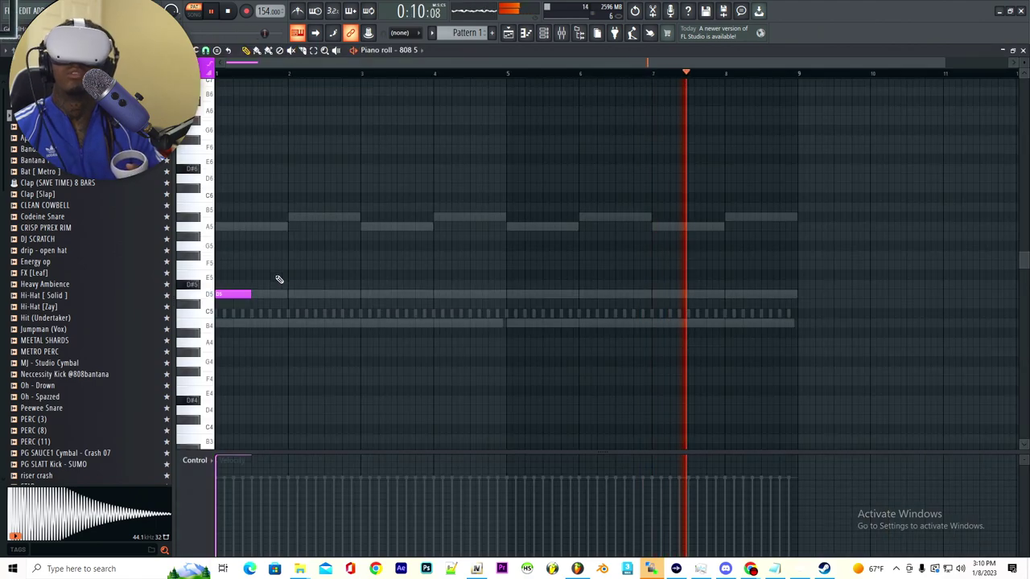
click(1023, 49)
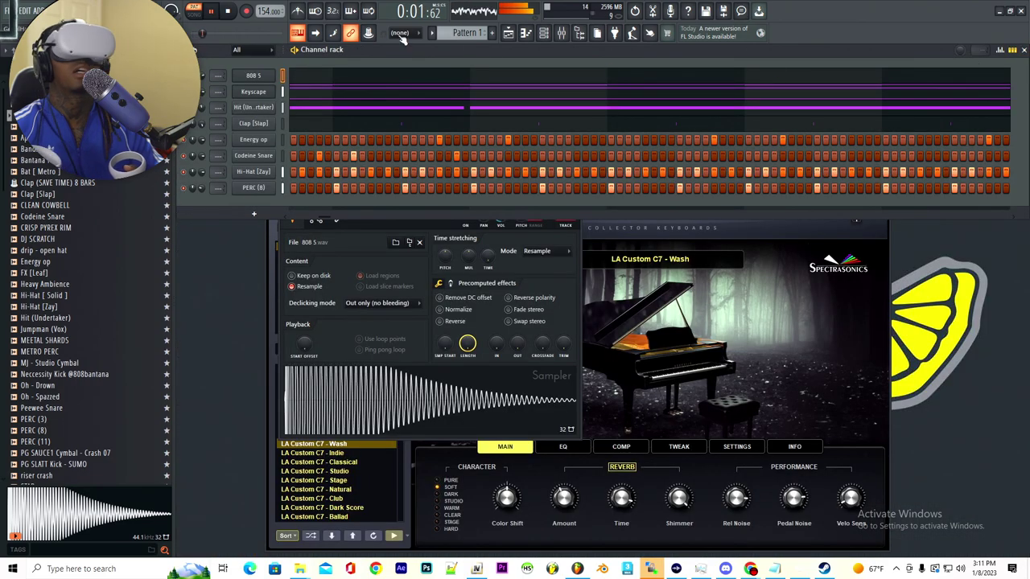
right_click(254, 77)
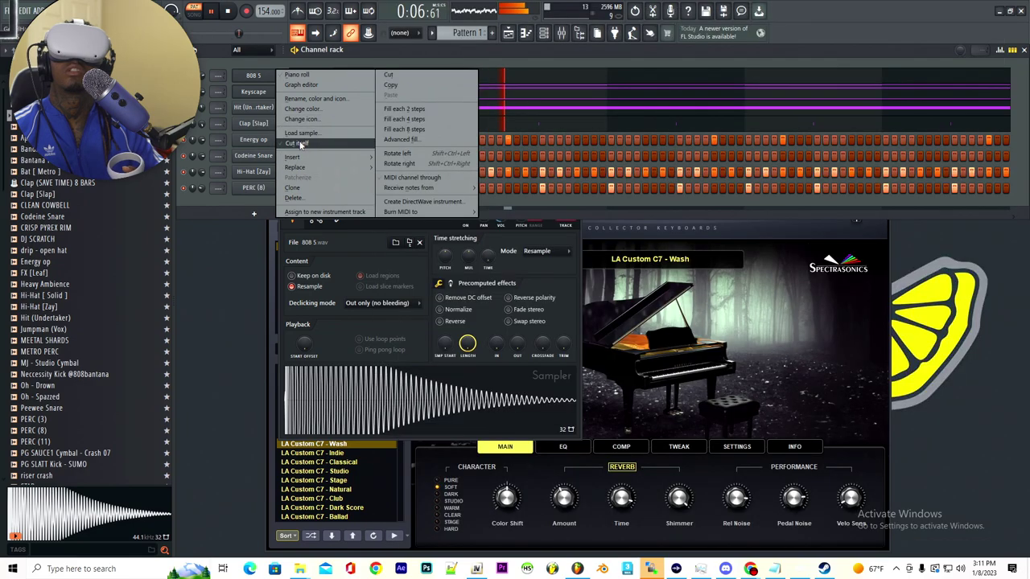
click(298, 143)
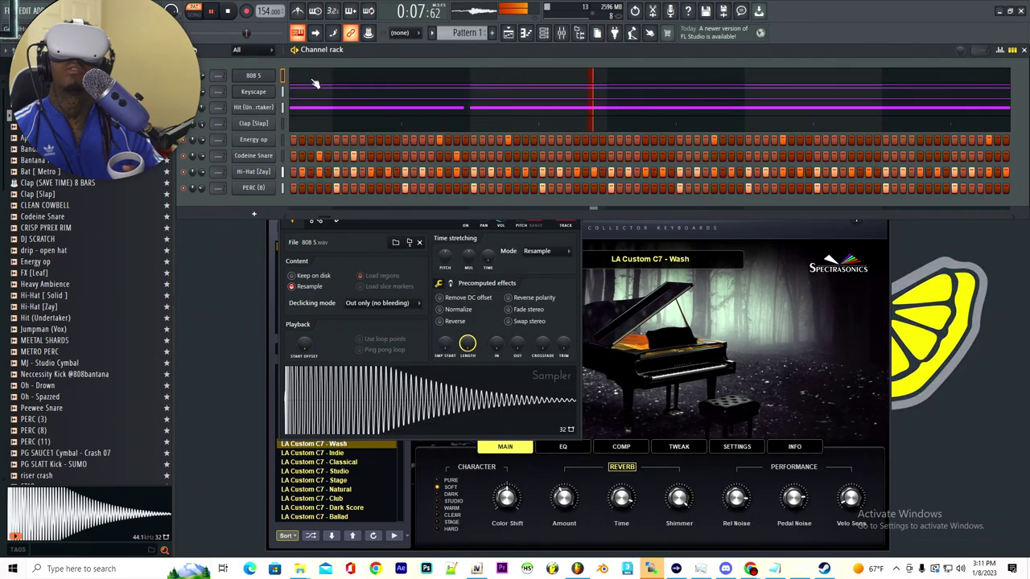
Step: In the 808 5 piano roll, add a D5 note on beat 2 of bar 2 and shorten it to about three steps
click(314, 83)
click(233, 74)
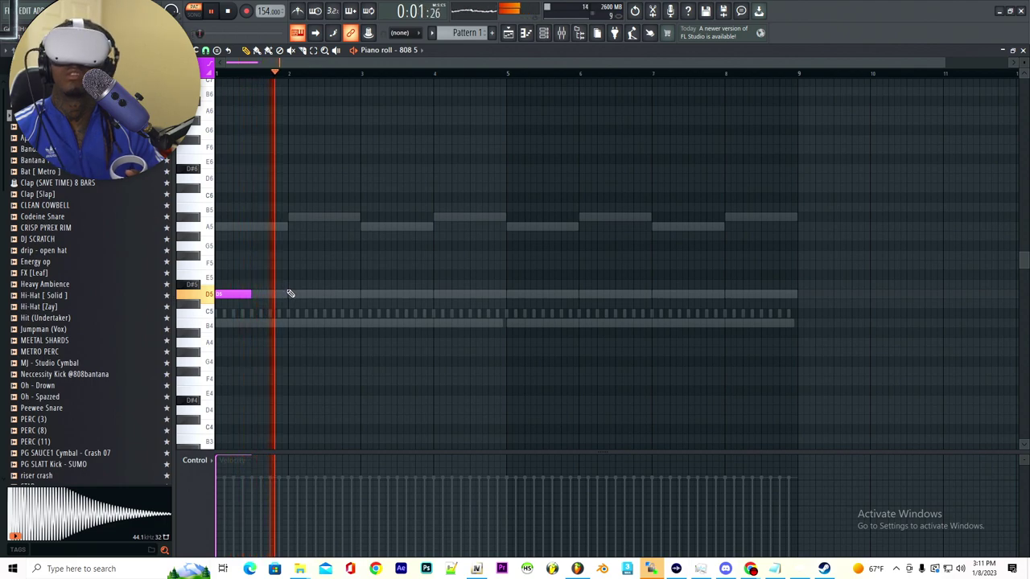
click(314, 293)
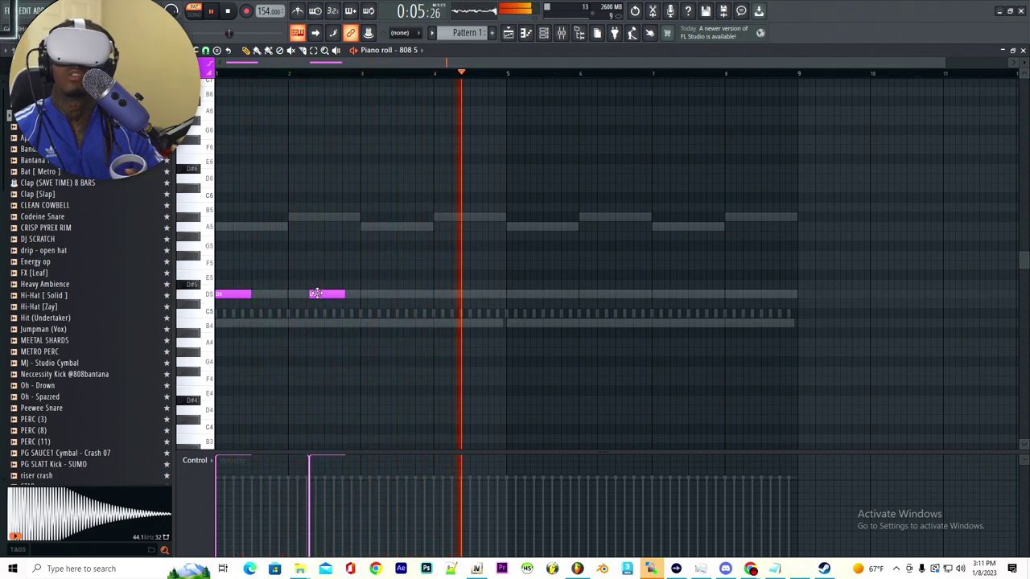
drag(316, 293, 313, 293)
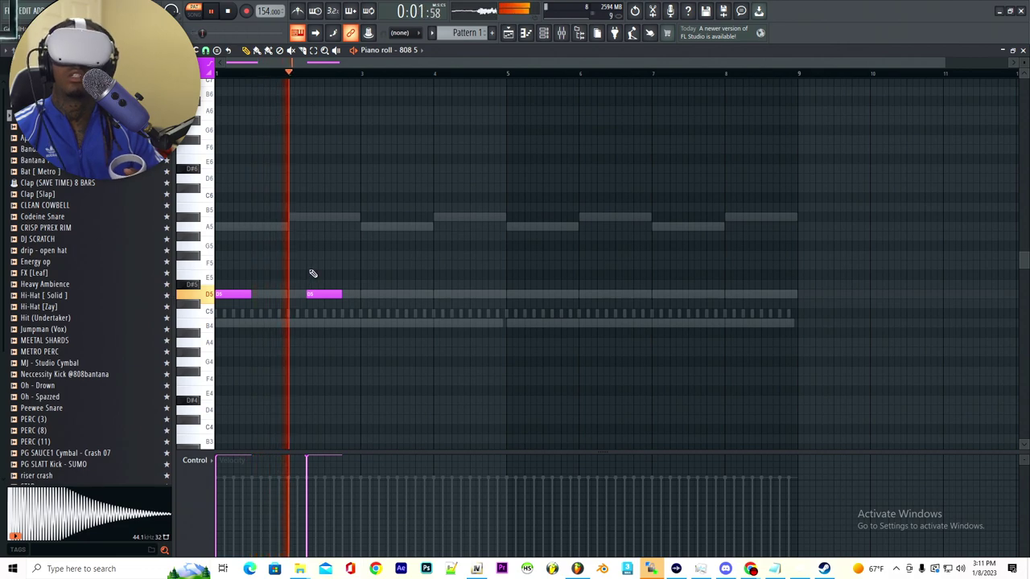
drag(344, 297, 322, 293)
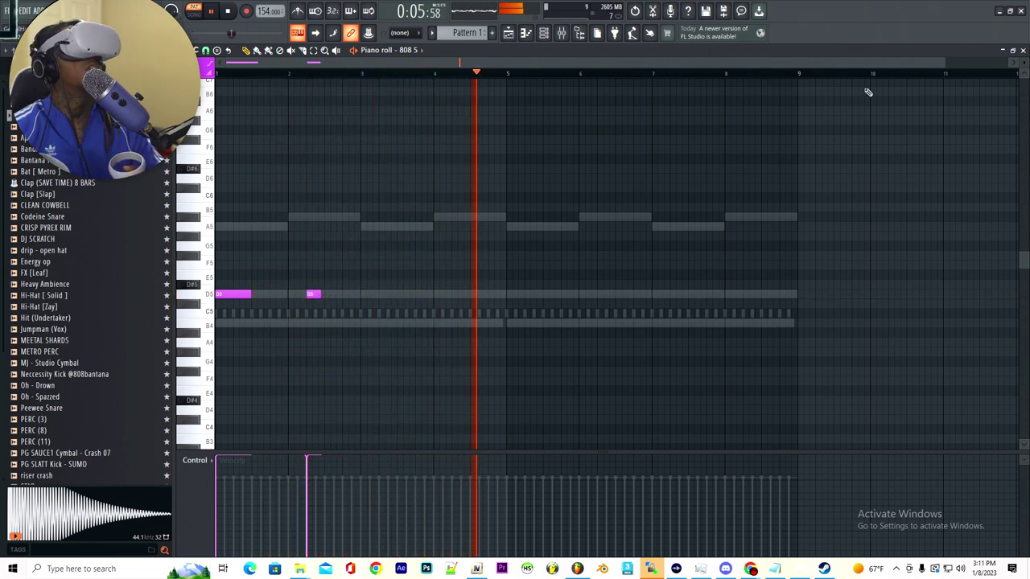
Step: Add another short D5 note to the 808 5 halfway between beats 3 and 4 of bar 2, and play it back
click(947, 62)
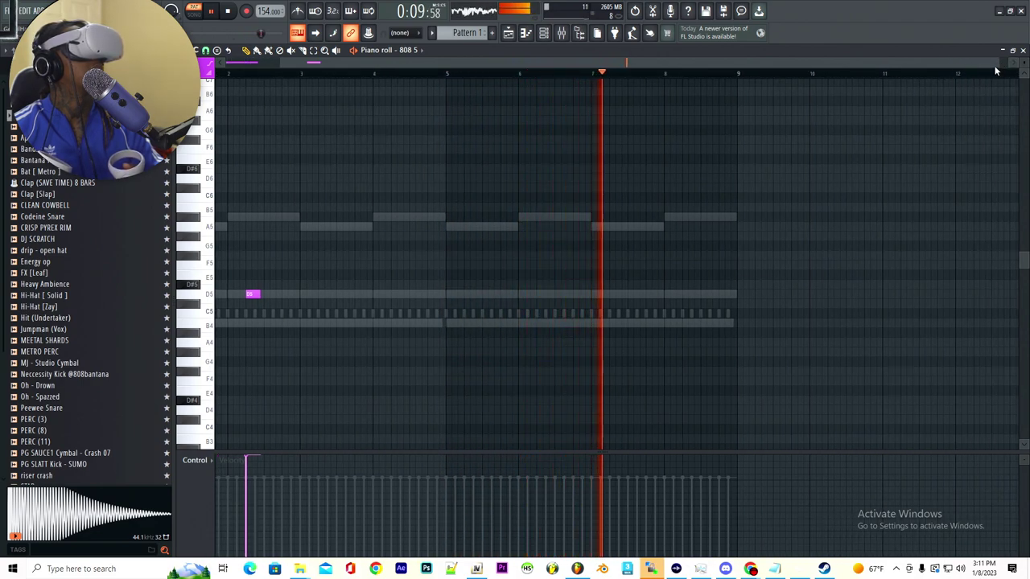
drag(997, 62, 783, 59)
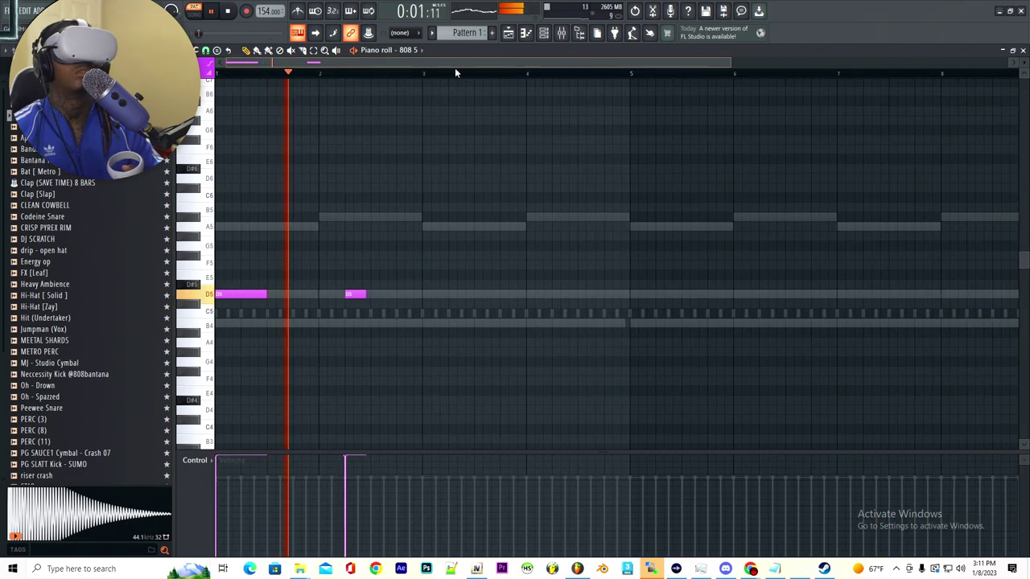
click(388, 295)
drag(400, 297, 397, 297)
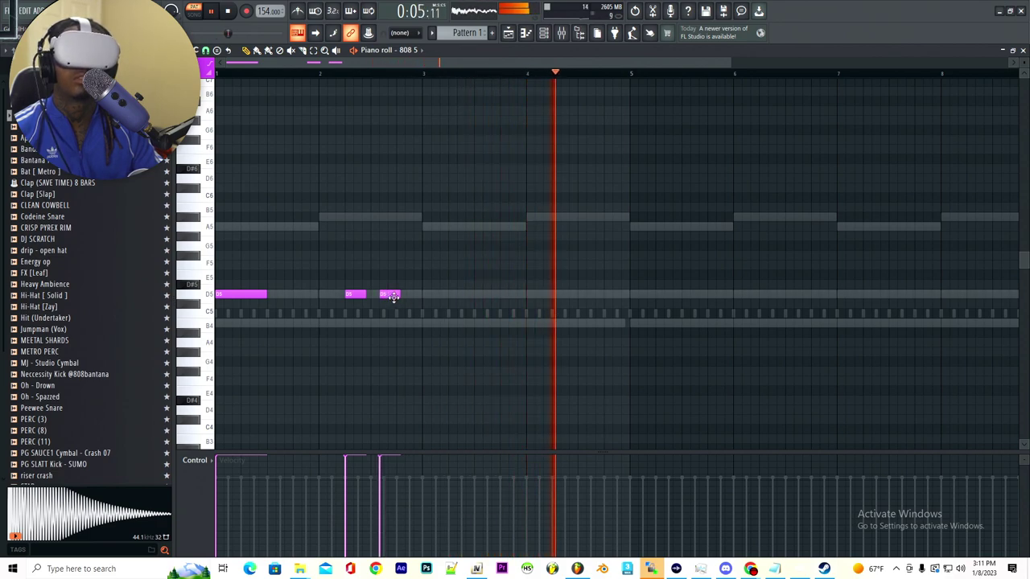
click(312, 74)
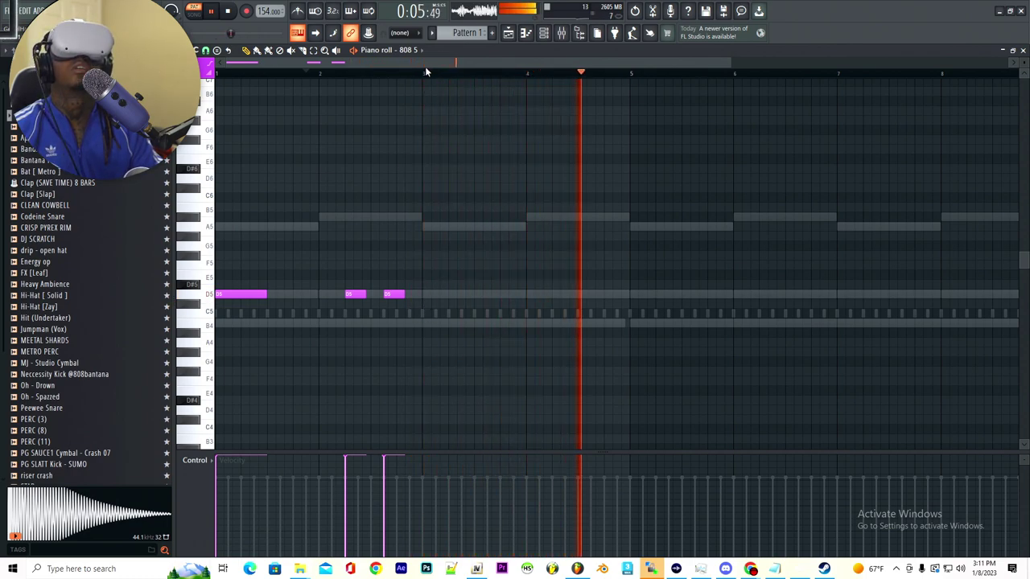
Step: Duplicate the 808 5 phrase of bars 1 and 2 into bars 3 and 4, remove stray notes, and play from bar 2
scroll(429, 81, up, 1)
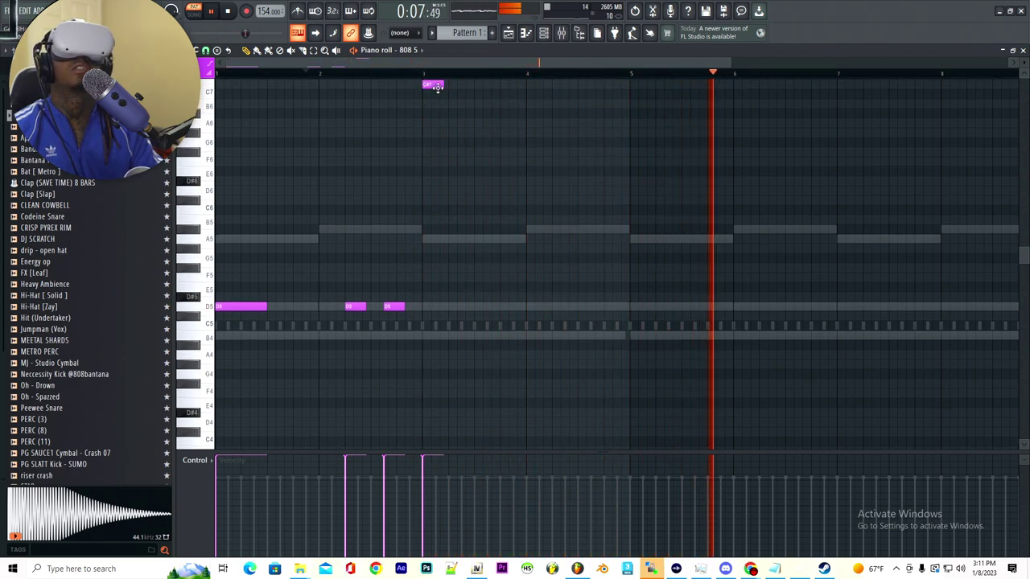
click(426, 74)
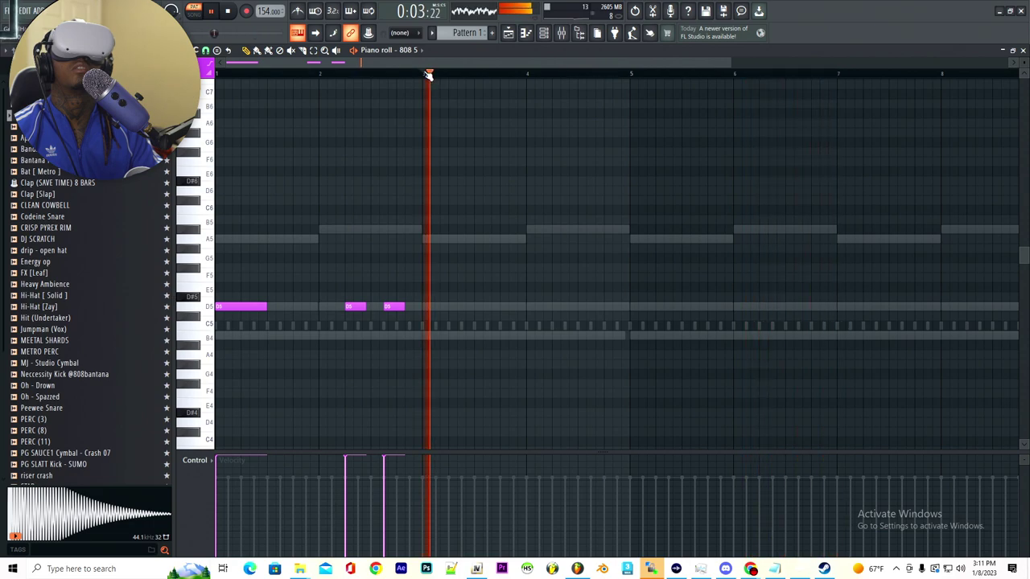
drag(425, 74, 214, 74)
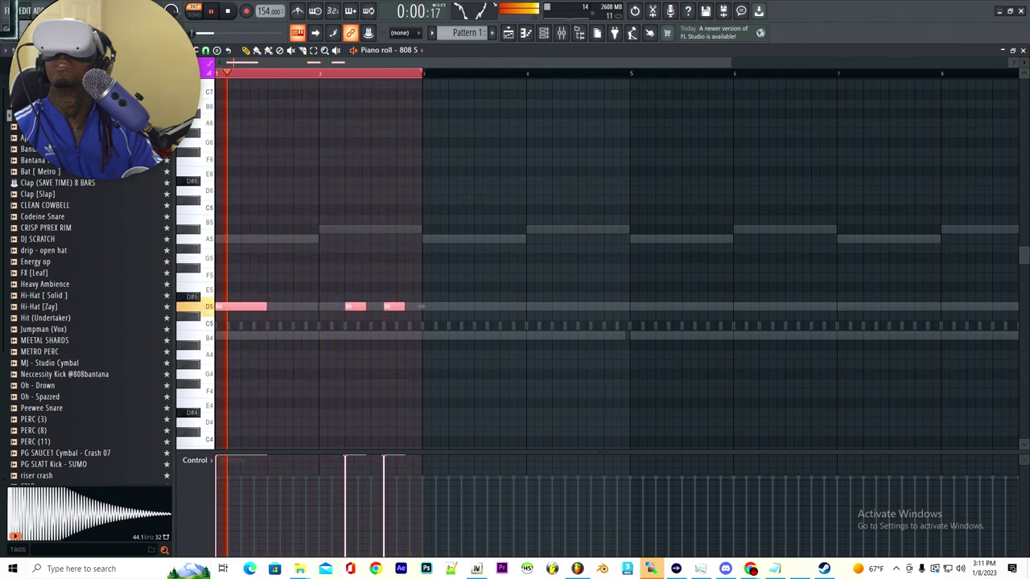
key(ctrl+v)
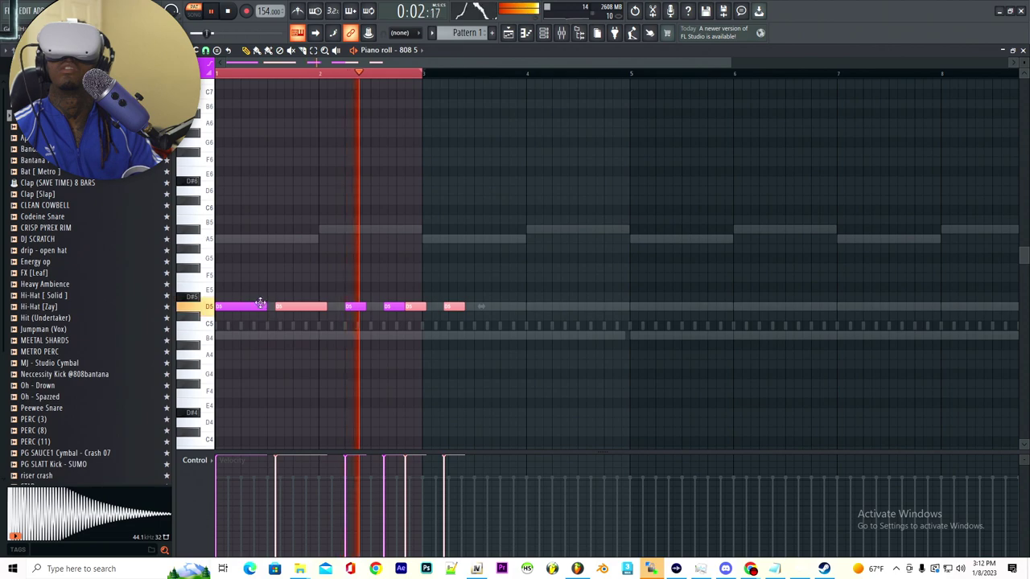
drag(297, 303, 433, 310)
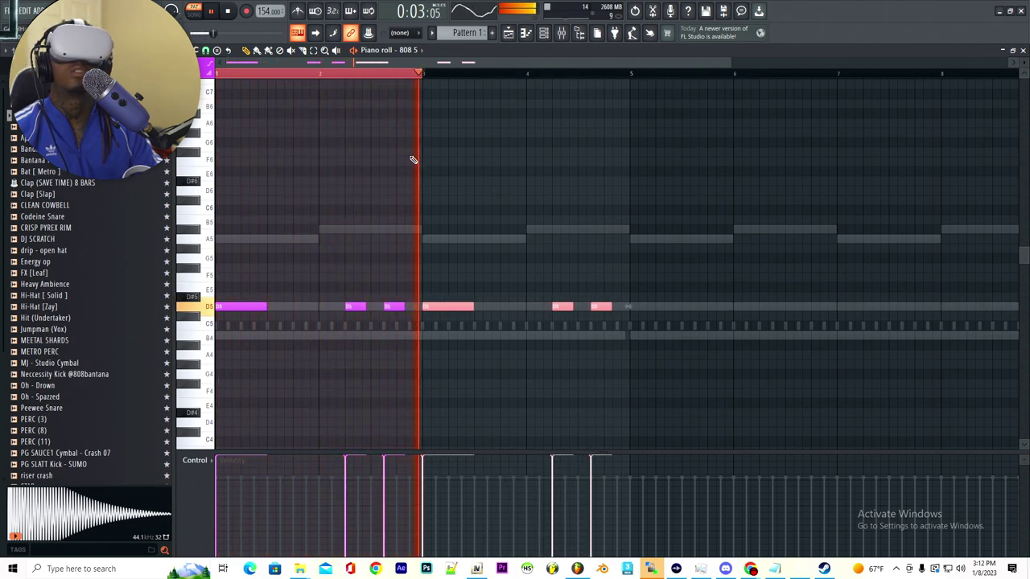
click(395, 83)
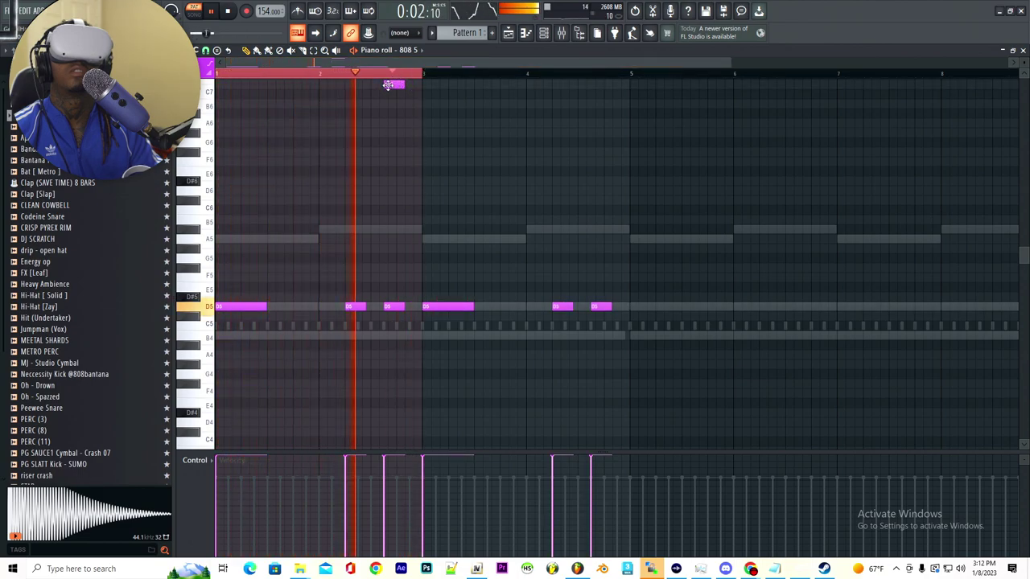
right_click(393, 84)
click(351, 75)
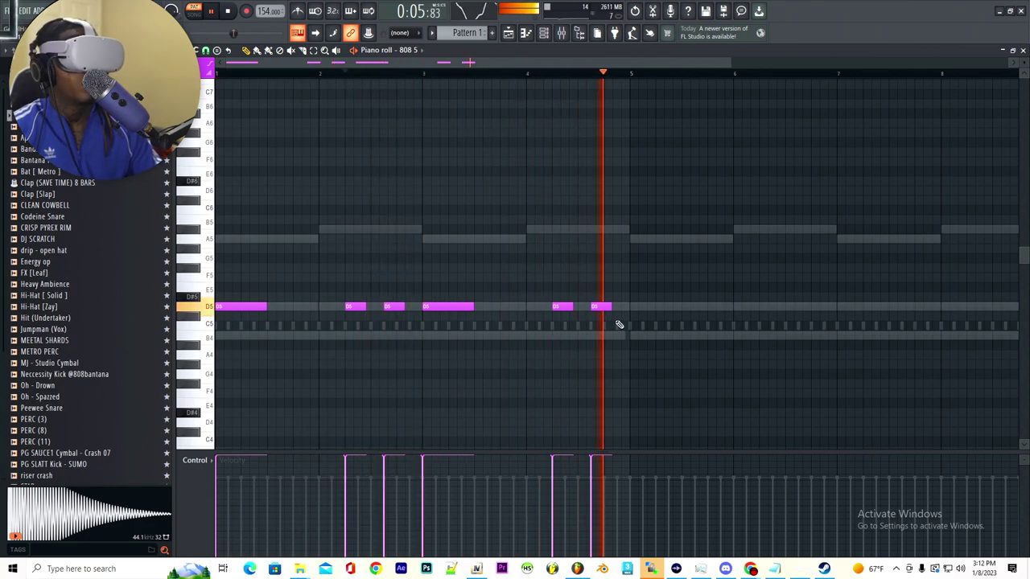
Step: Add an A#5 note at the end of bar 4 in the 808 5 piano roll, shortened to about two steps
click(620, 220)
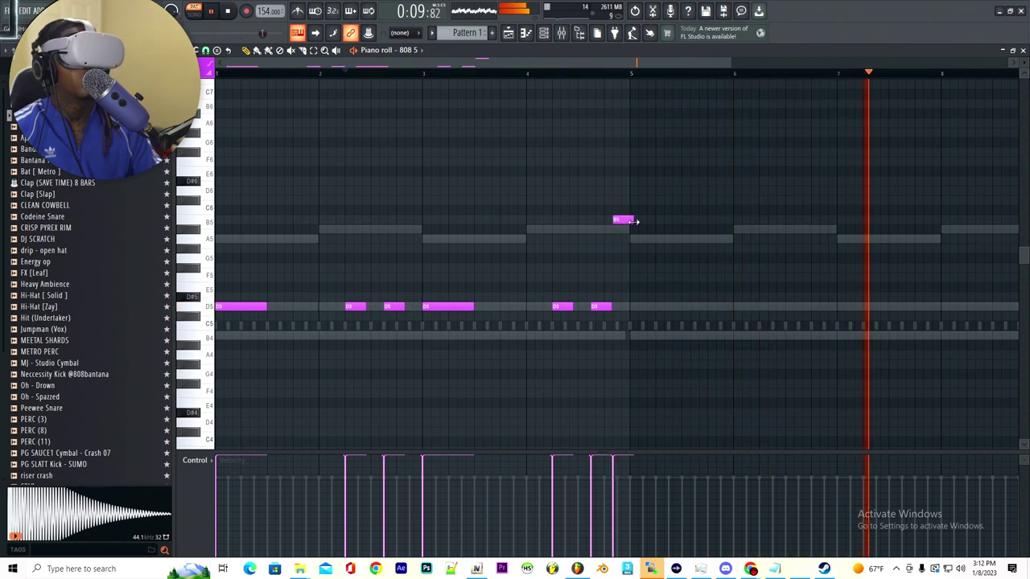
drag(630, 221, 635, 220)
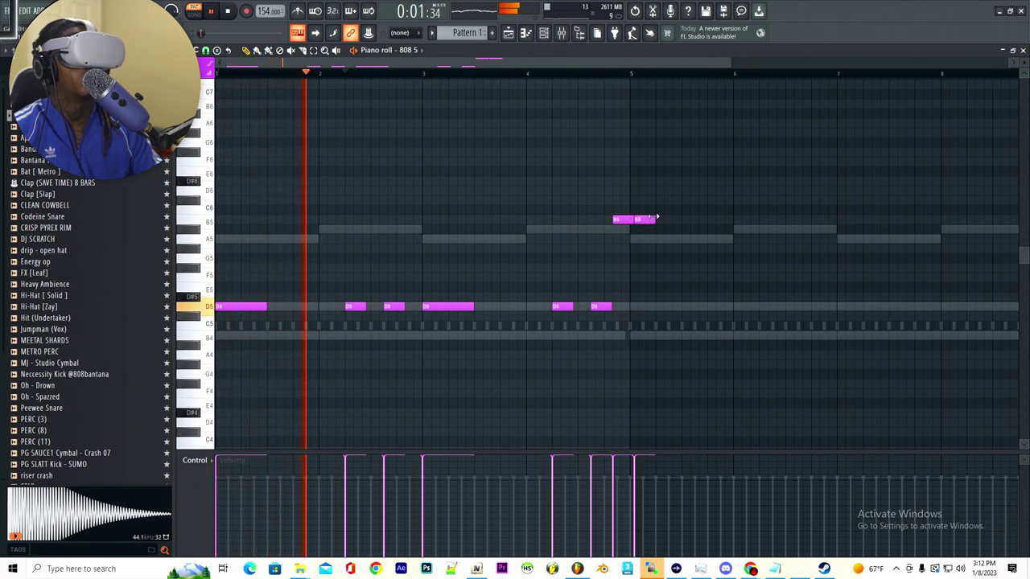
drag(632, 224, 624, 233)
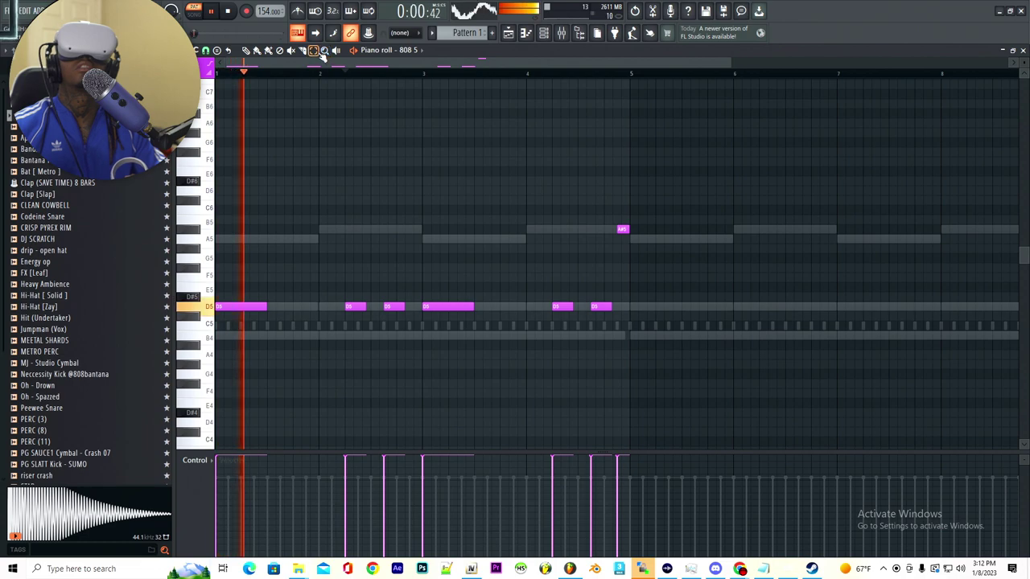
Step: Copy the whole four-bar 808 5 phrase and paste it to start at bar 5
drag(646, 342, 220, 182)
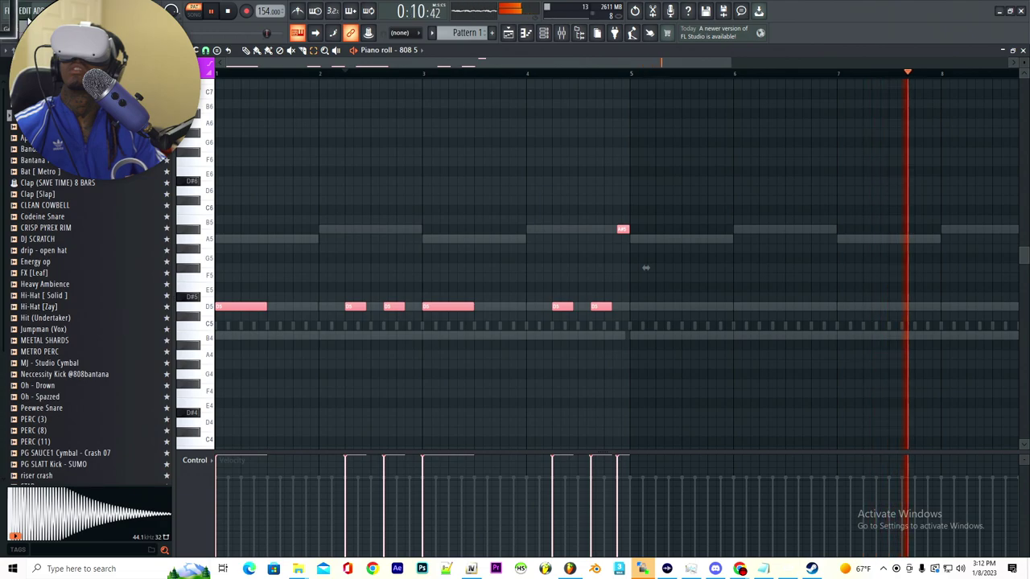
key(ctrl+v)
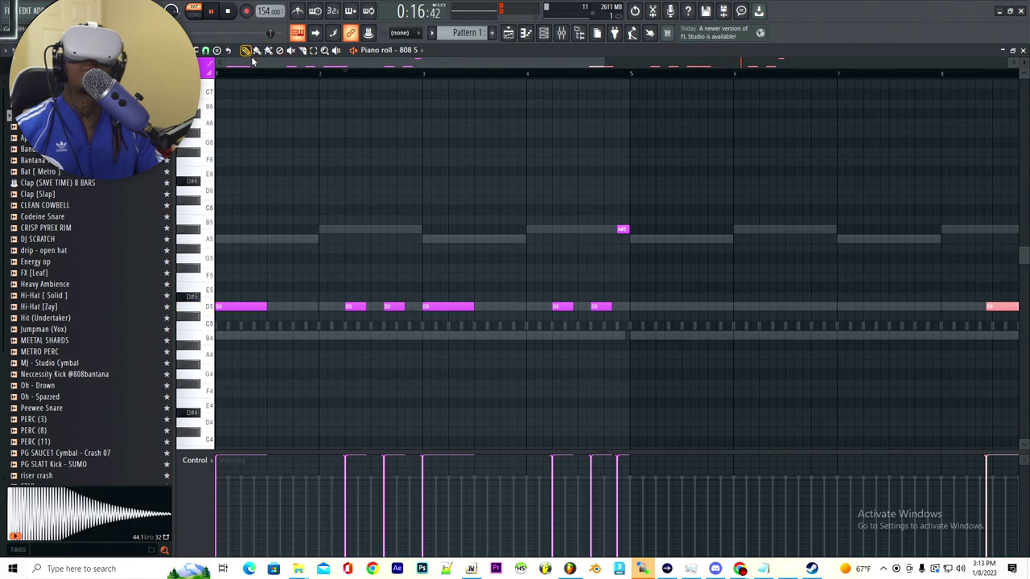
drag(999, 305, 647, 307)
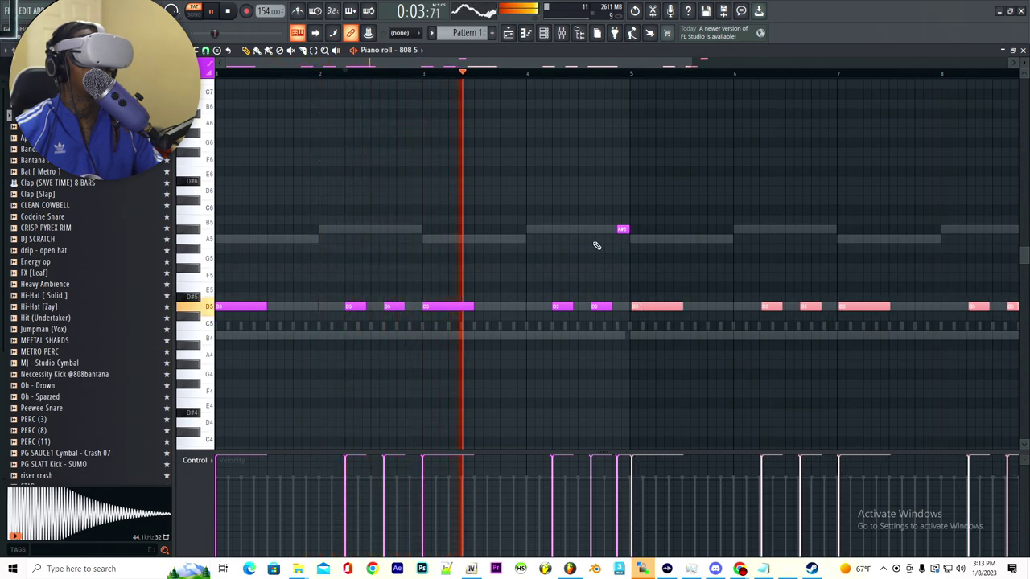
click(388, 239)
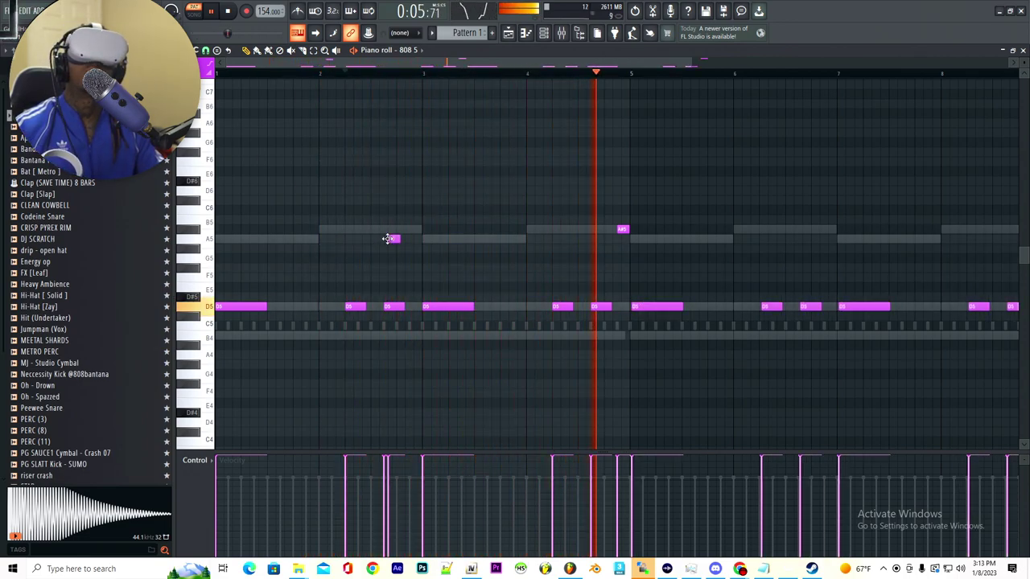
right_click(394, 240)
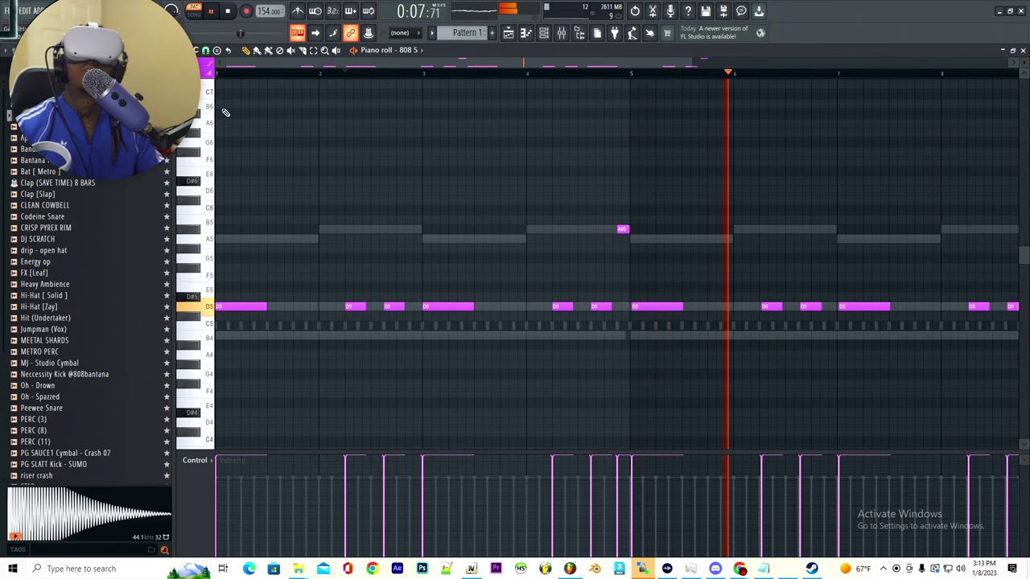
click(206, 67)
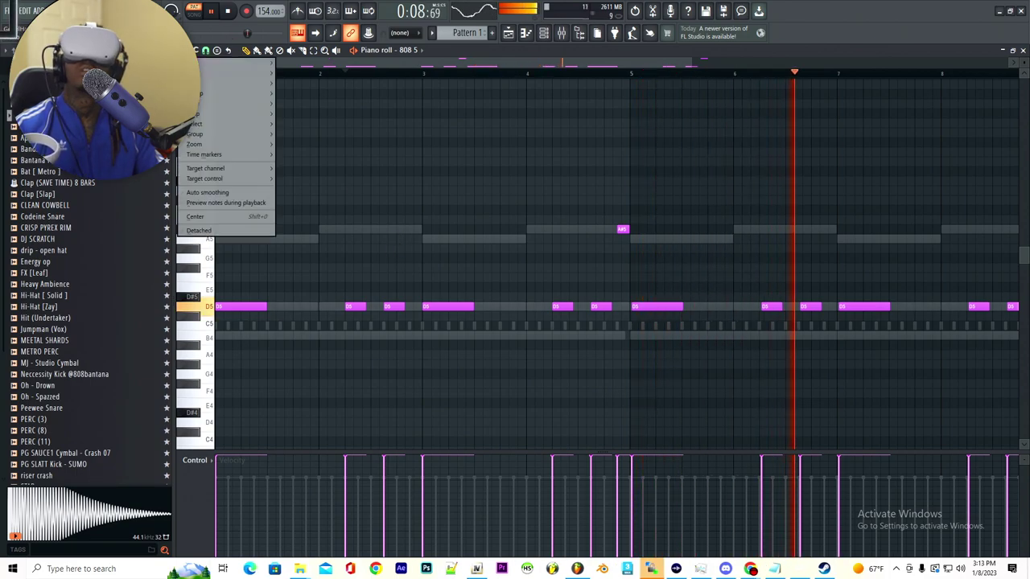
click(224, 87)
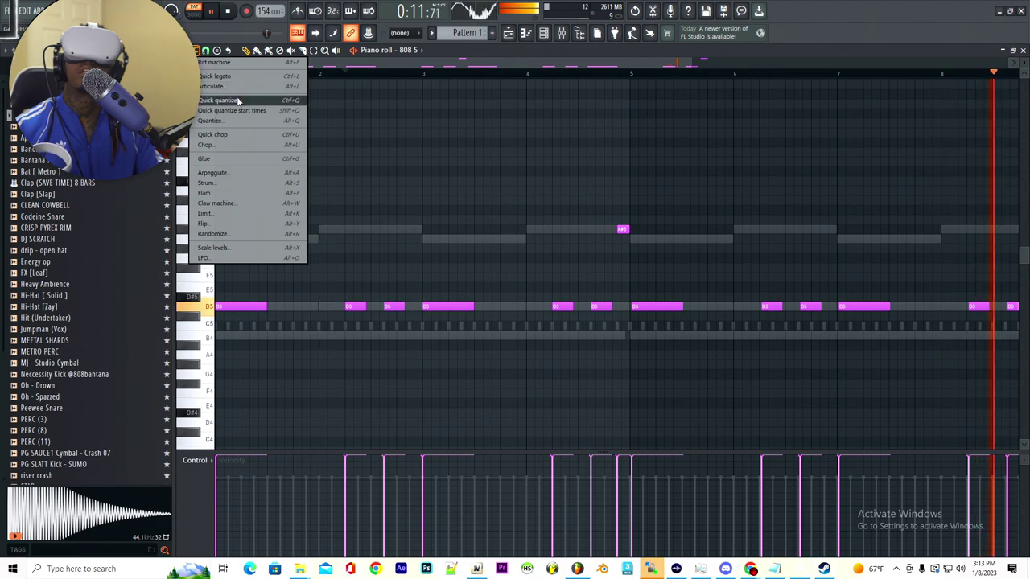
click(224, 122)
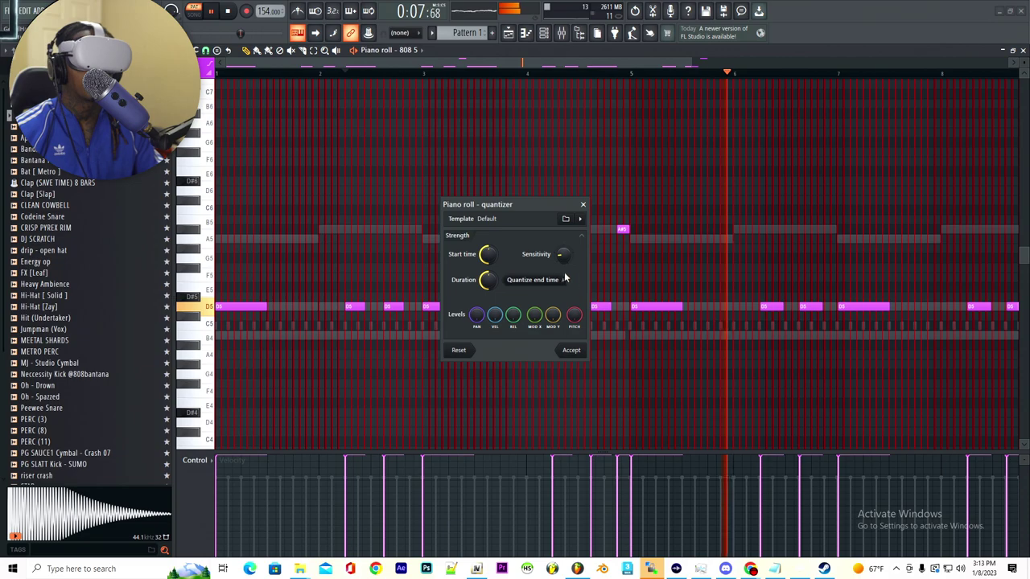
click(582, 204)
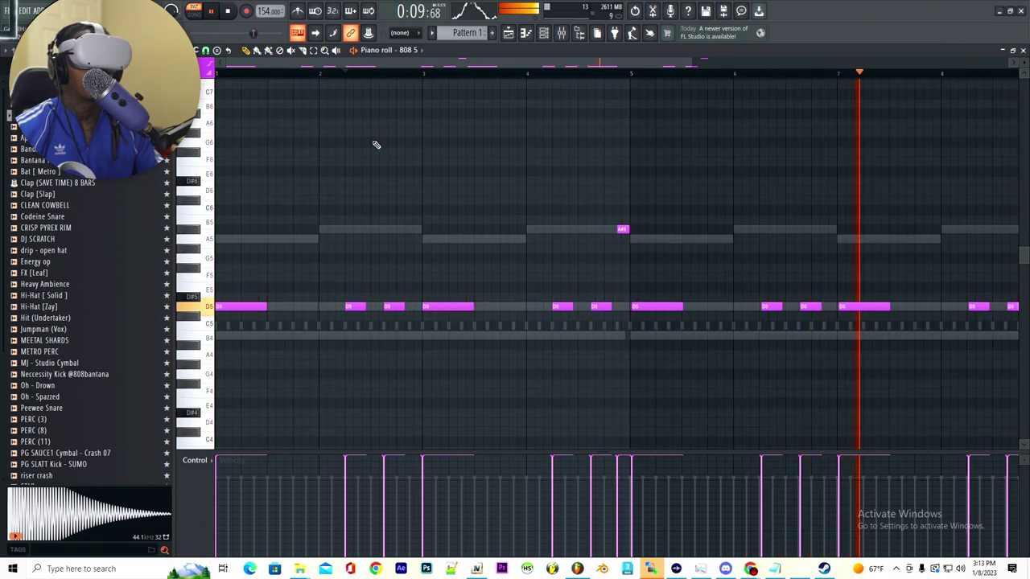
click(205, 50)
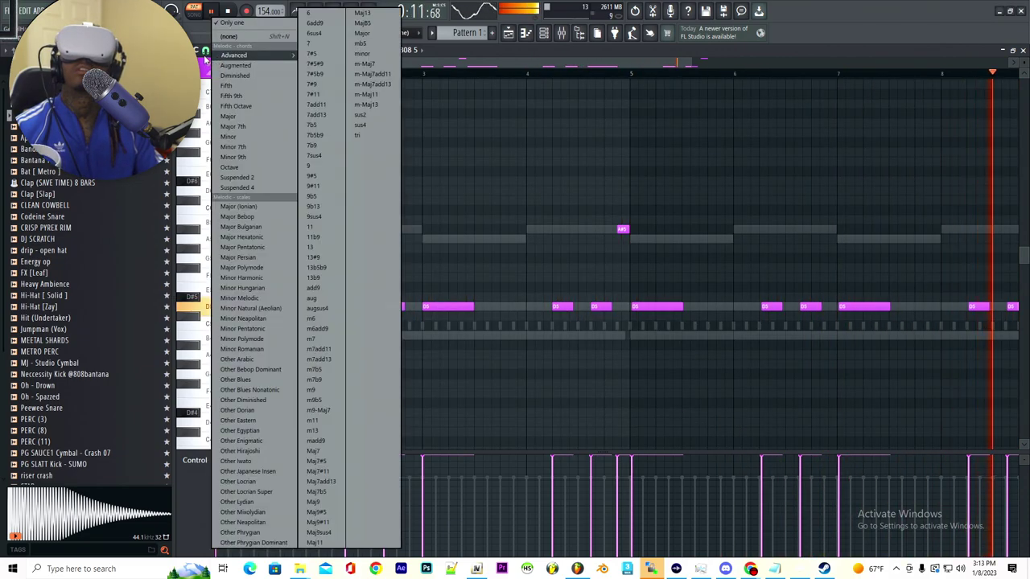
click(205, 51)
click(197, 50)
click(196, 50)
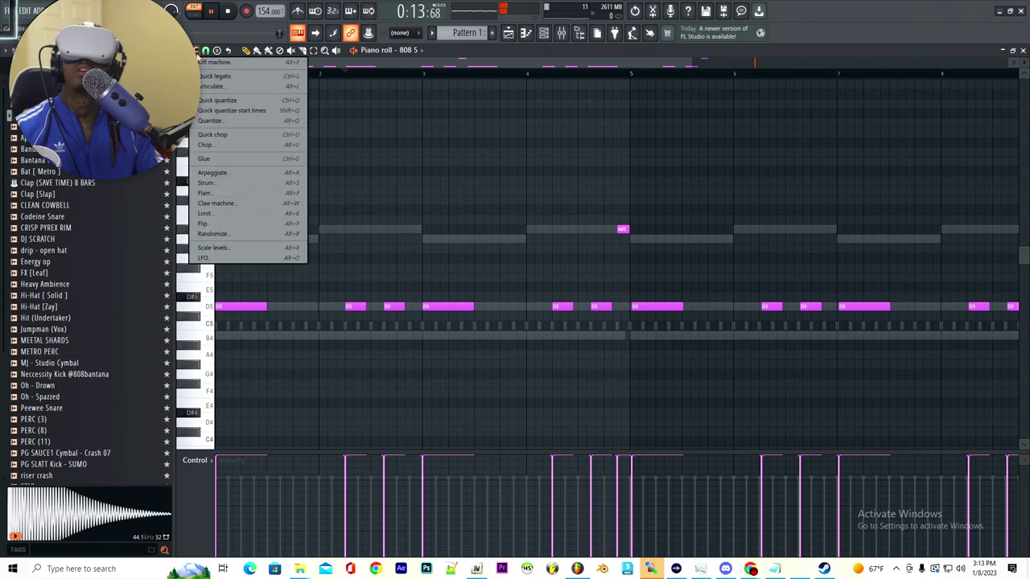
click(220, 122)
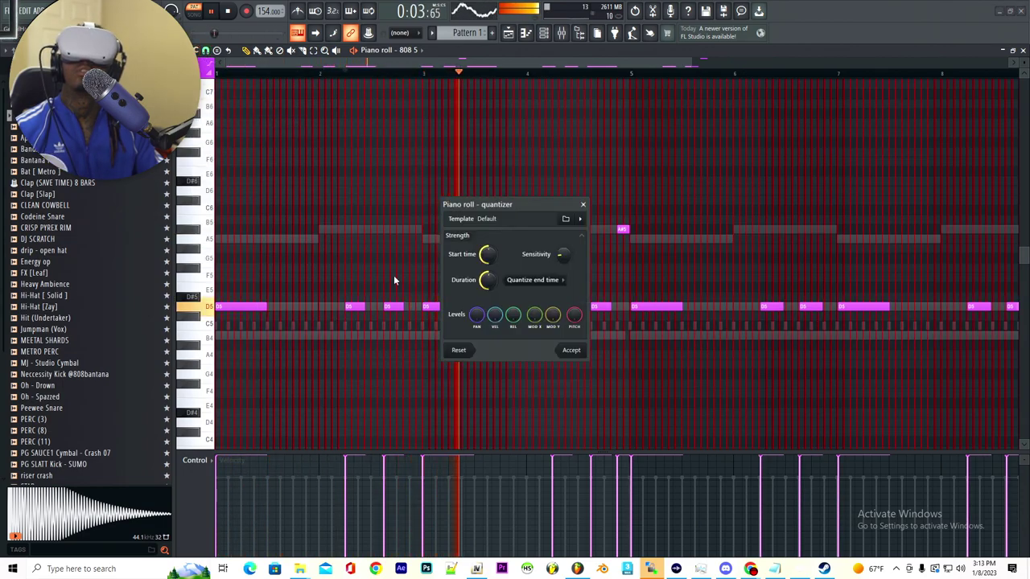
click(583, 204)
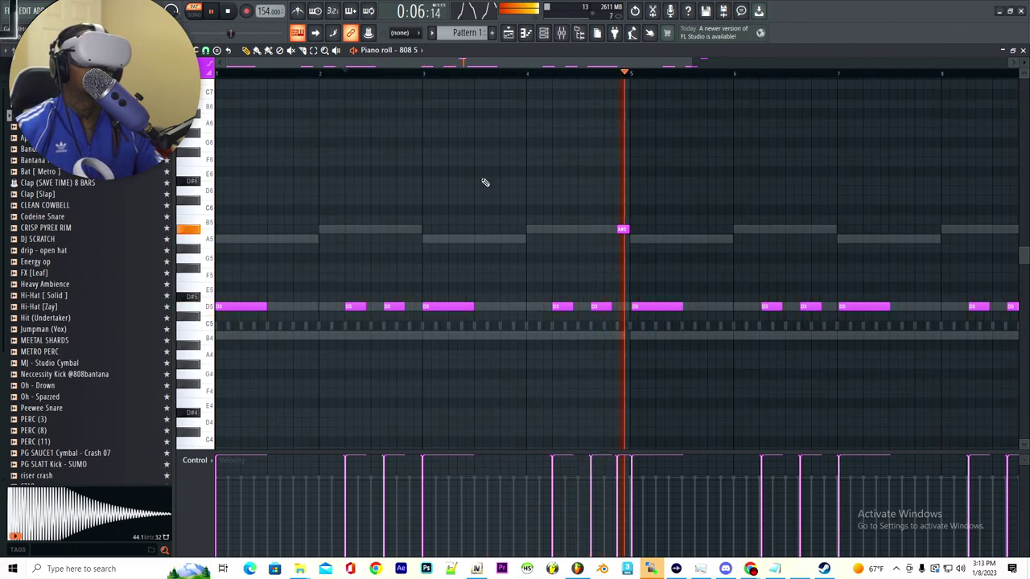
Step: Apply Quick quantize to the 808 5 notes and play the pattern from bar 2
click(201, 54)
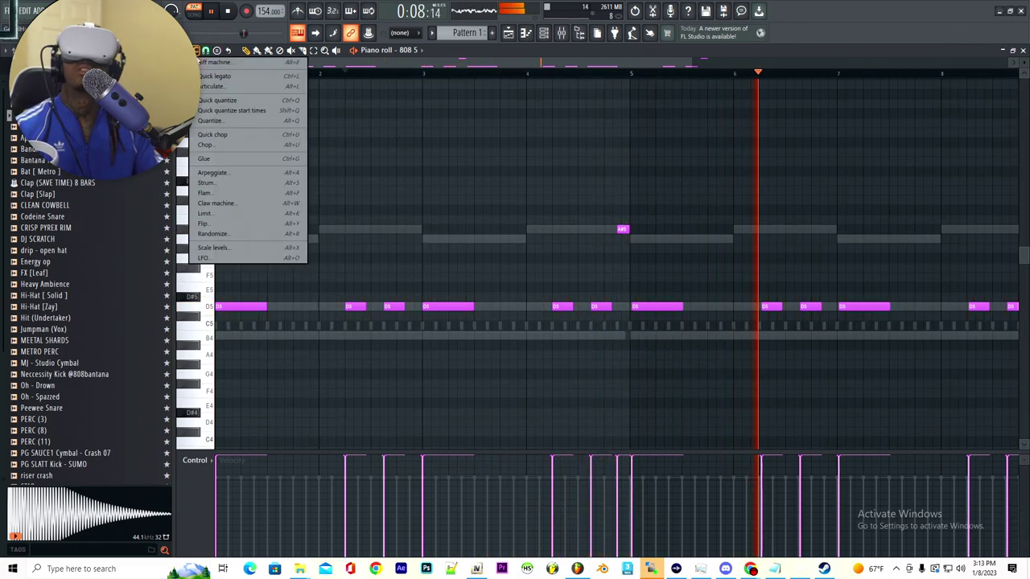
click(221, 103)
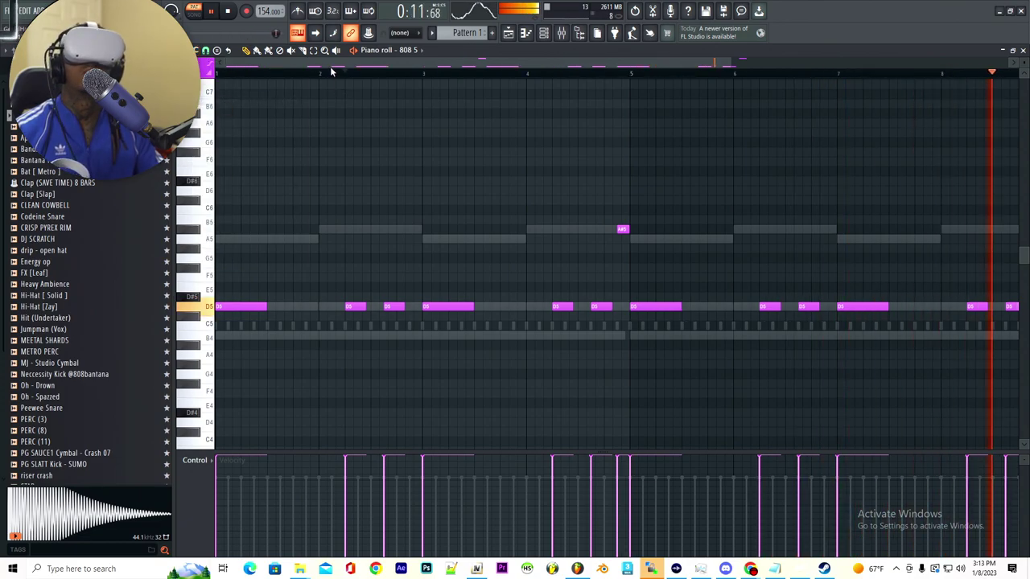
mouse_move(330, 72)
mouse_down()
mouse_move(593, 79)
mouse_move(319, 72)
mouse_up()
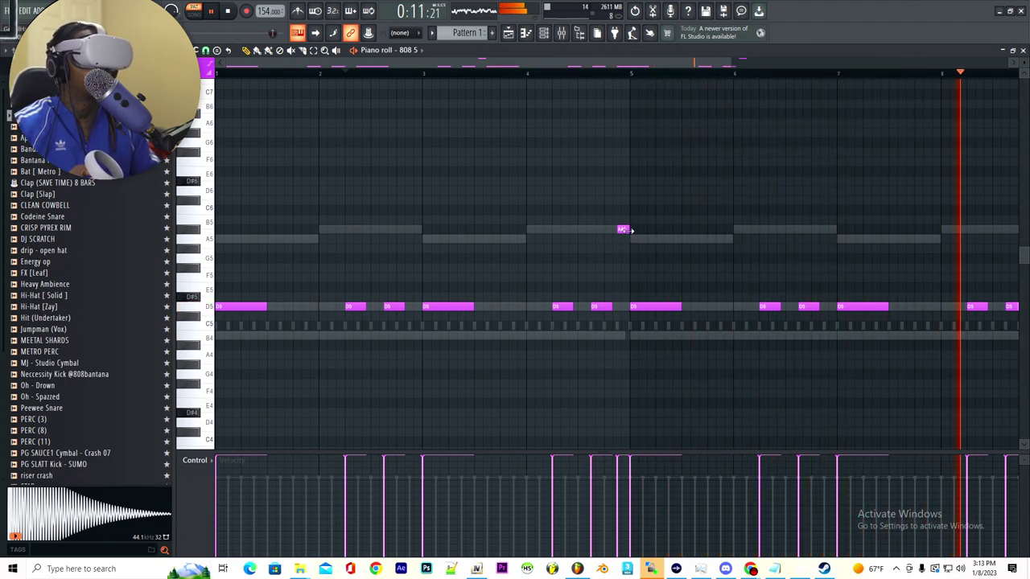
Step: Add a short D5 note on beat 3 of bar 6 and an extra A#5 on beat 4 of bar 8, and close the piano roll
click(788, 309)
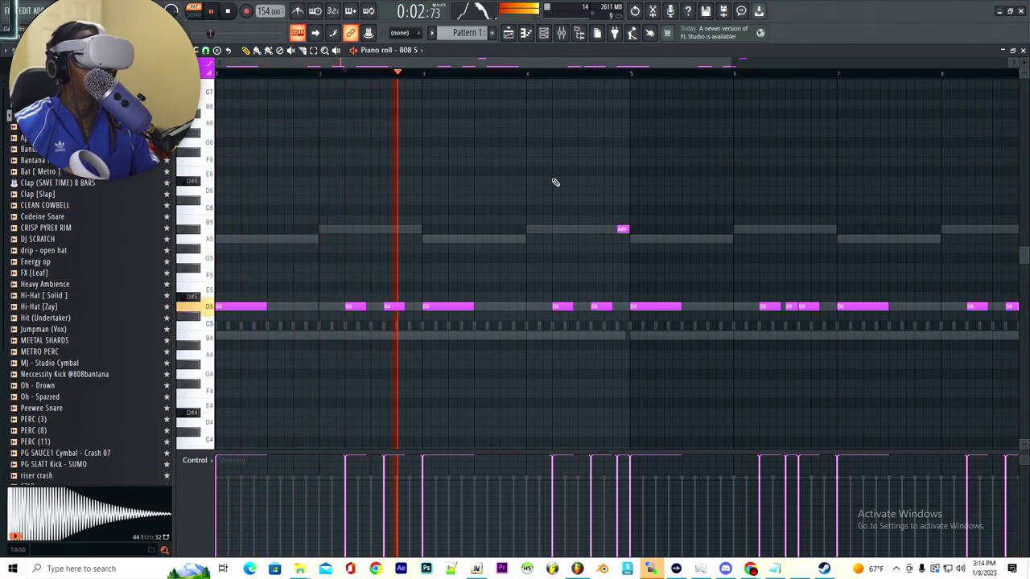
drag(375, 62, 529, 95)
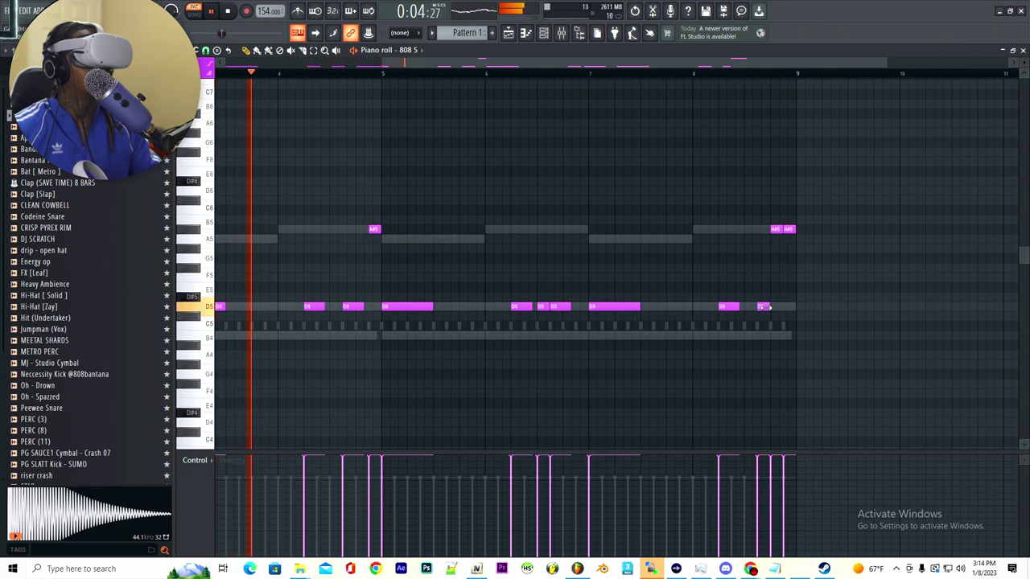
click(1023, 50)
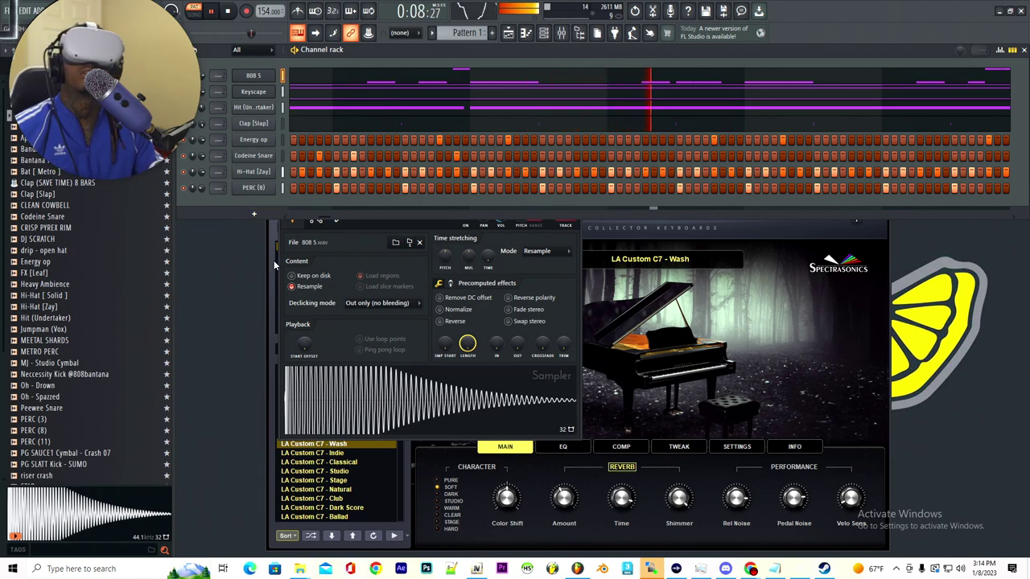